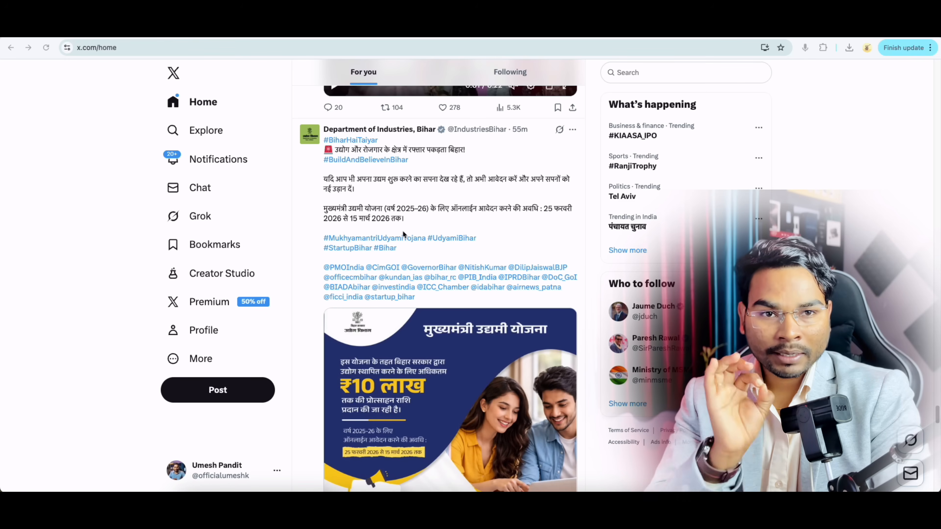
# Step: Scroll past the scheme tweet on X, heading toward the Google search for umesh talks
pyautogui.scroll(-1, 482, 341)
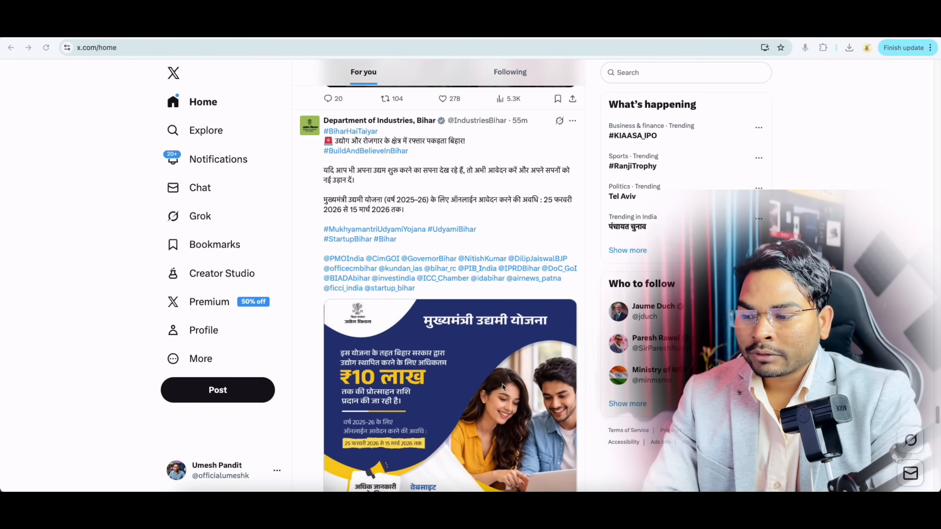
pyautogui.scroll(-2, 503, 386)
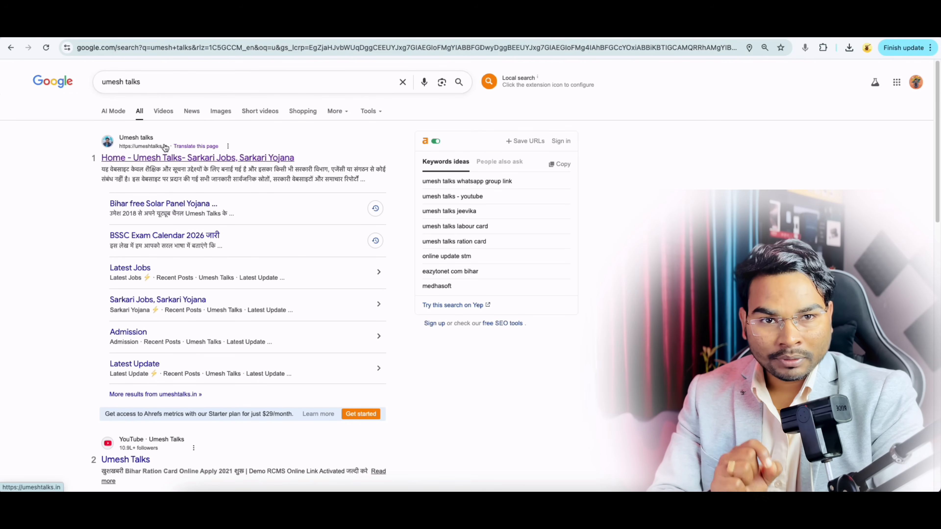
# Step: Open umeshtalks.in from Google, then its Mukhyamantri Udyami Yojana article listed under Sarkari Yojana
pyautogui.click(173, 162)
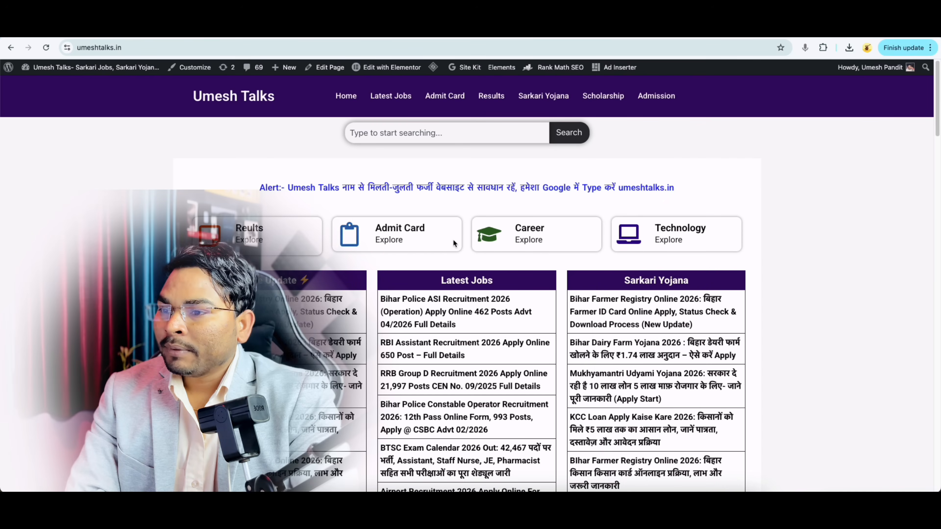
pyautogui.moveTo(624, 281); pyautogui.dragTo(739, 284)
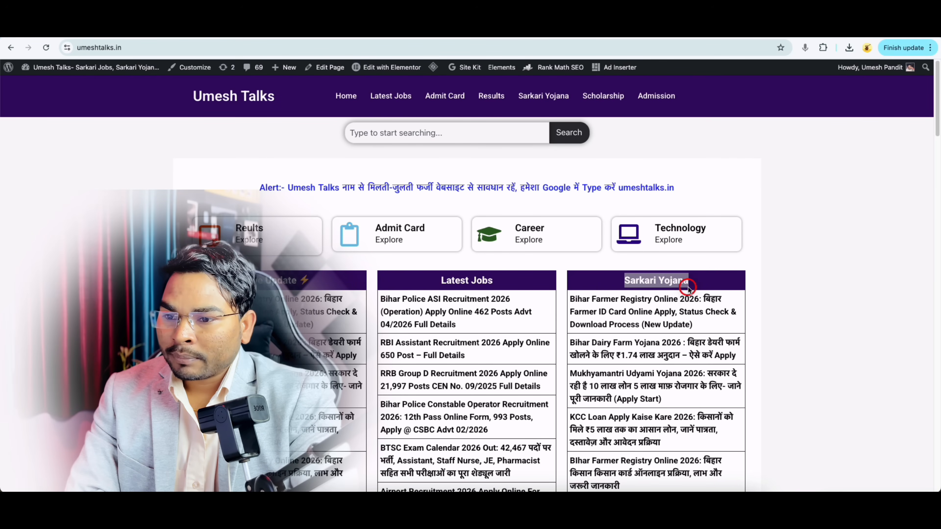
pyautogui.scroll(-1, 668, 301)
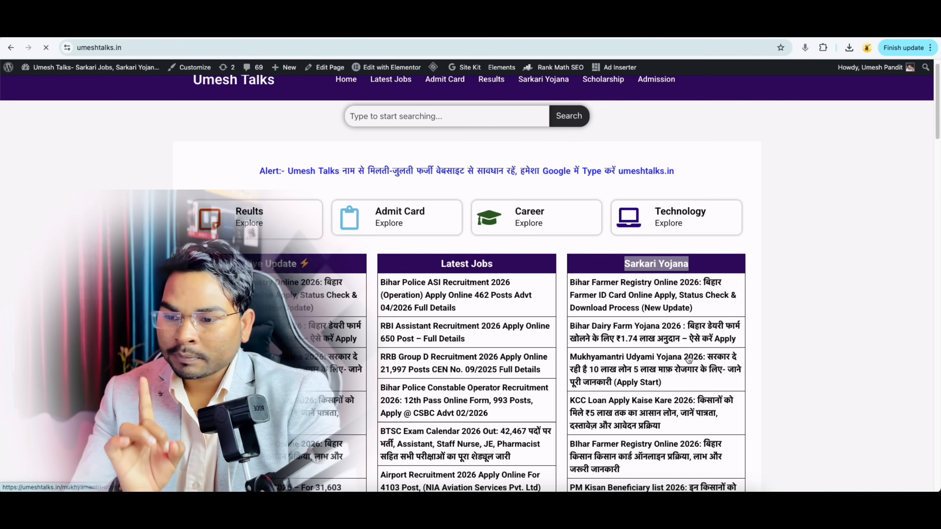
pyautogui.click(683, 359)
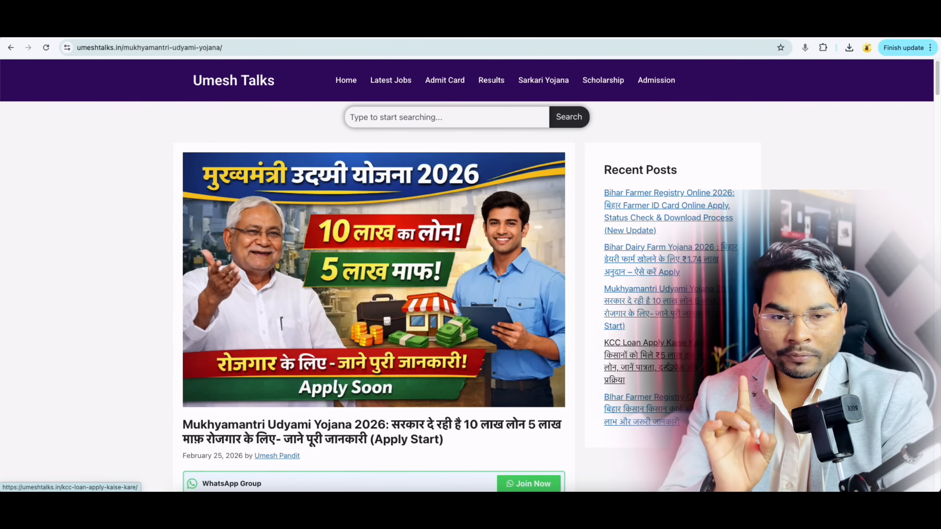
# Step: Read down the article, highlighting the ₹10 lakh loan and ₹5 lakh waiver, to the application dates
pyautogui.scroll(-1, 669, 367)
pyautogui.scroll(-7, 617, 379)
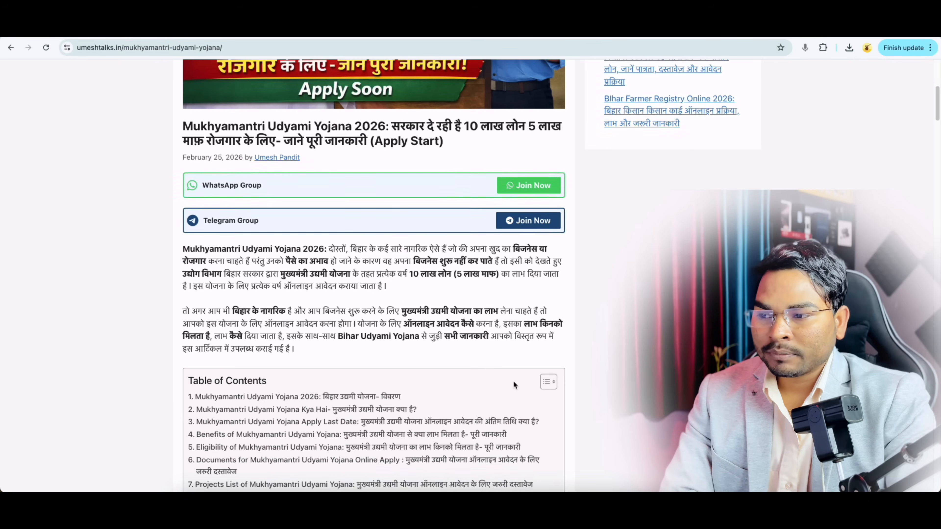
pyautogui.moveTo(410, 273); pyautogui.dragTo(451, 273)
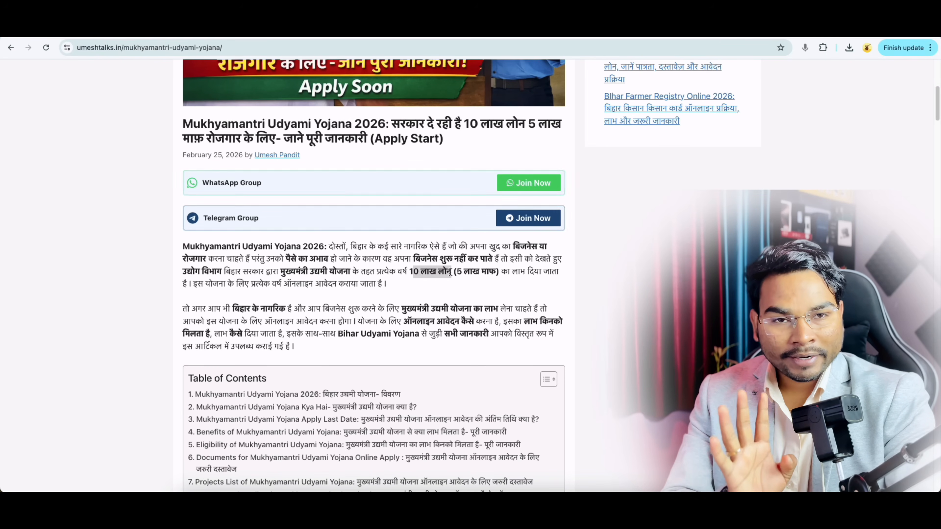
pyautogui.scroll(-1, 450, 272)
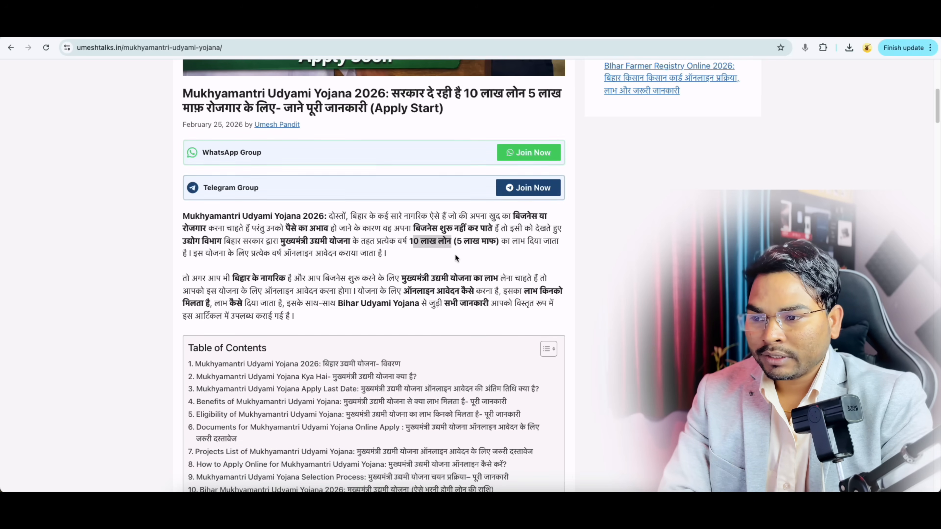
pyautogui.moveTo(458, 243); pyautogui.dragTo(495, 245)
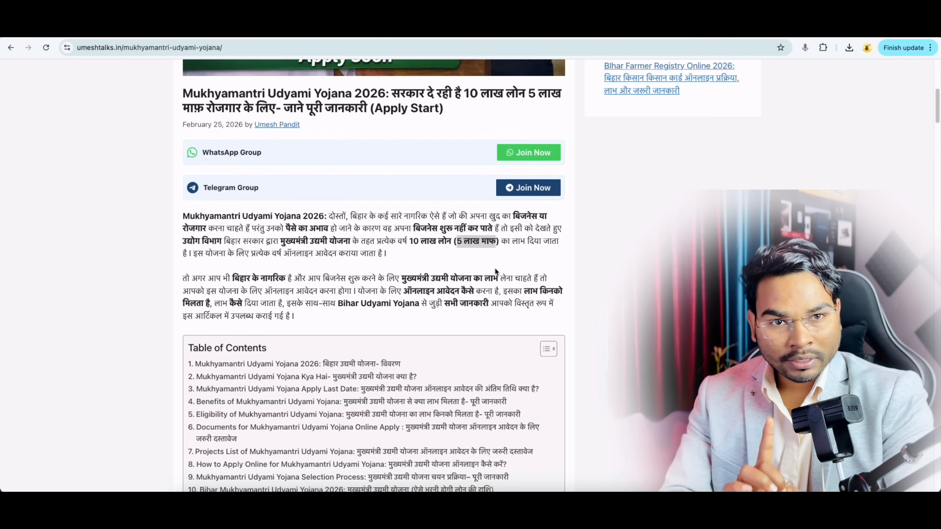
pyautogui.scroll(-10, 532, 357)
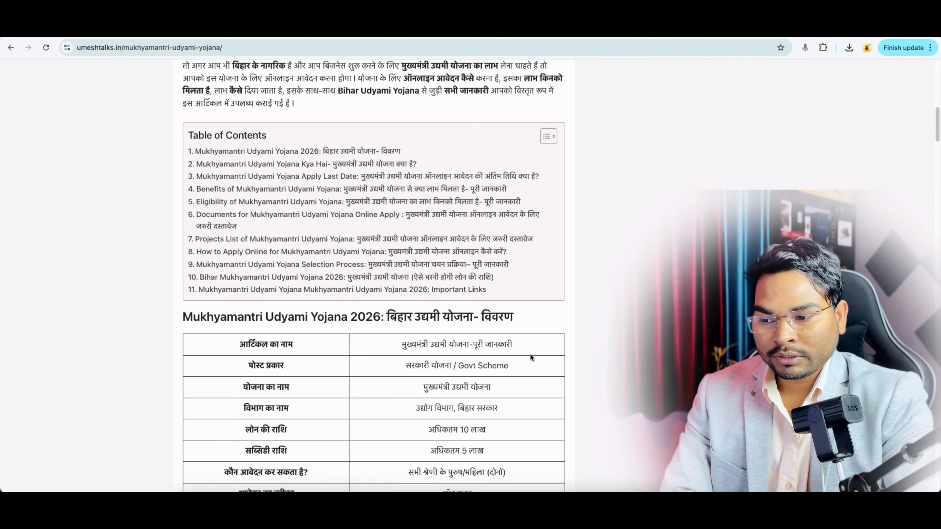
pyautogui.scroll(-1, 531, 357)
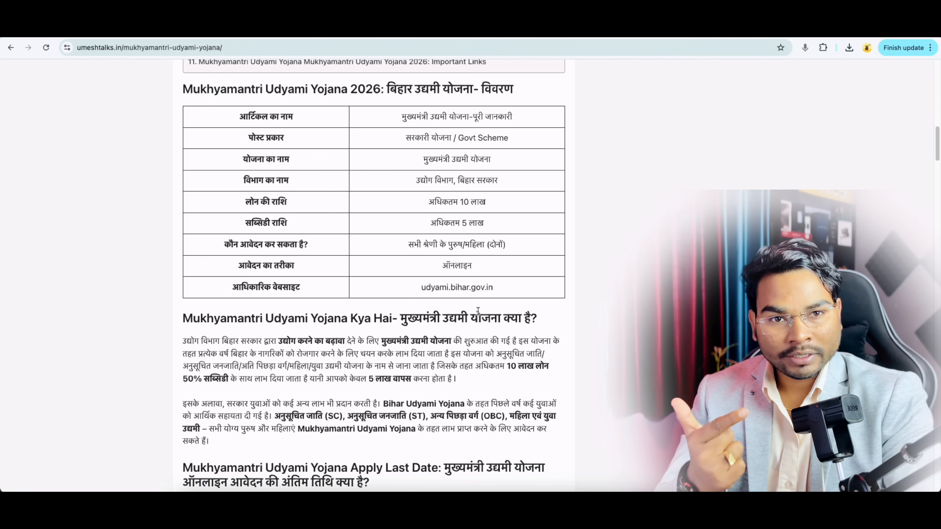
pyautogui.scroll(-8, 494, 338)
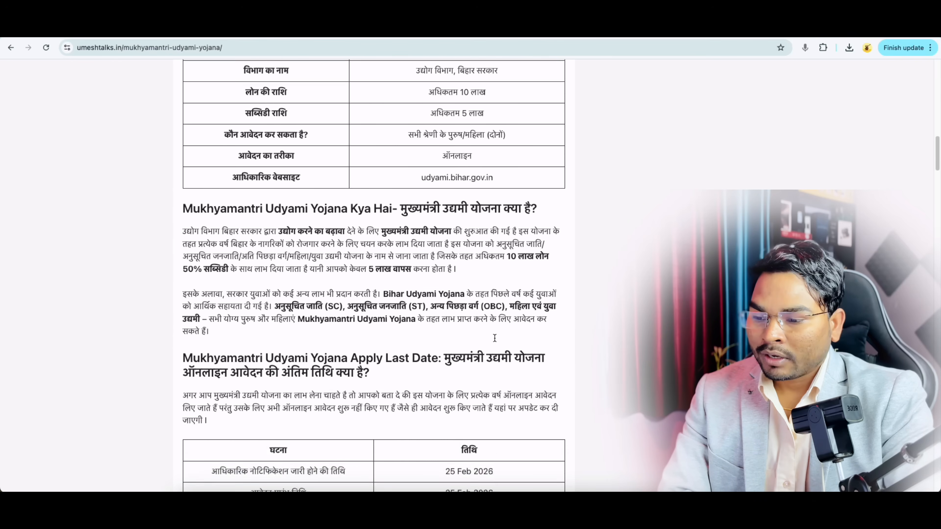
pyautogui.scroll(-5, 494, 338)
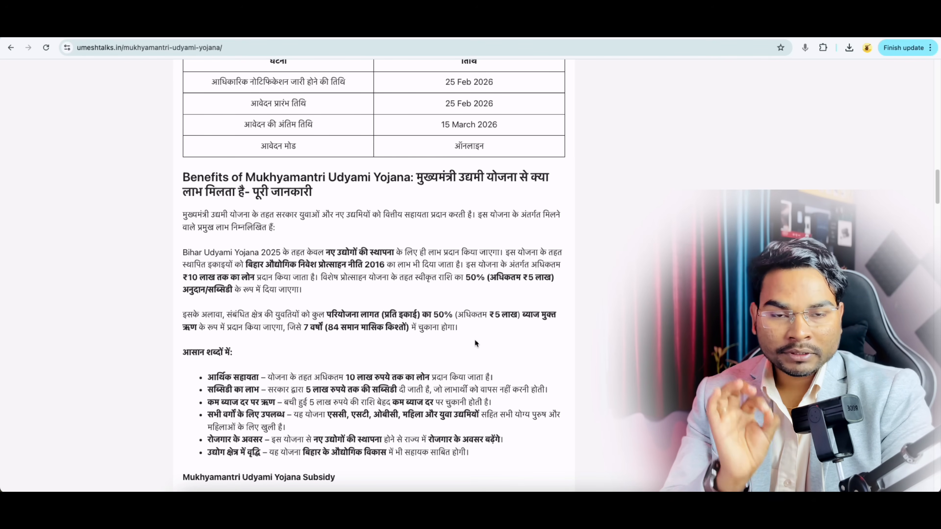
# Step: Highlight the Bihar residency, educational qualification and maximum age 50 conditions, then reach the documents list
pyautogui.scroll(-3, 474, 343)
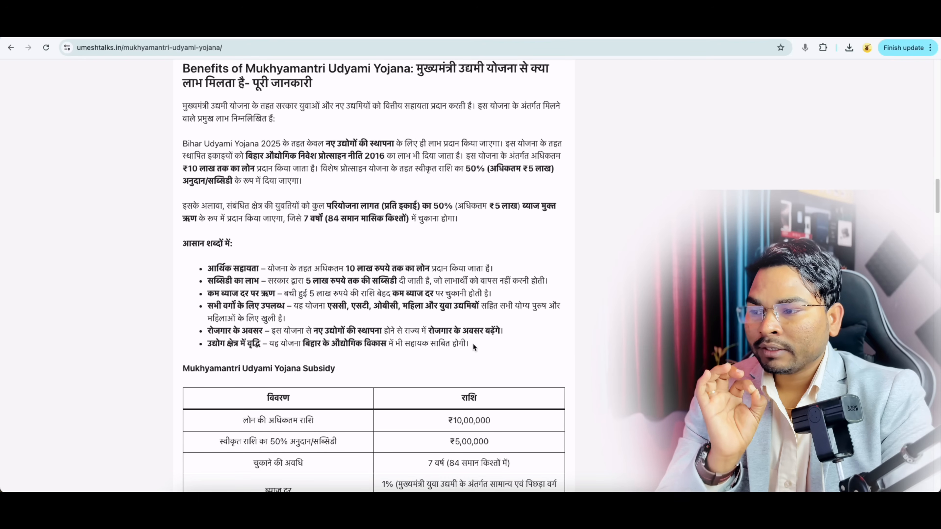
pyautogui.scroll(-5, 473, 345)
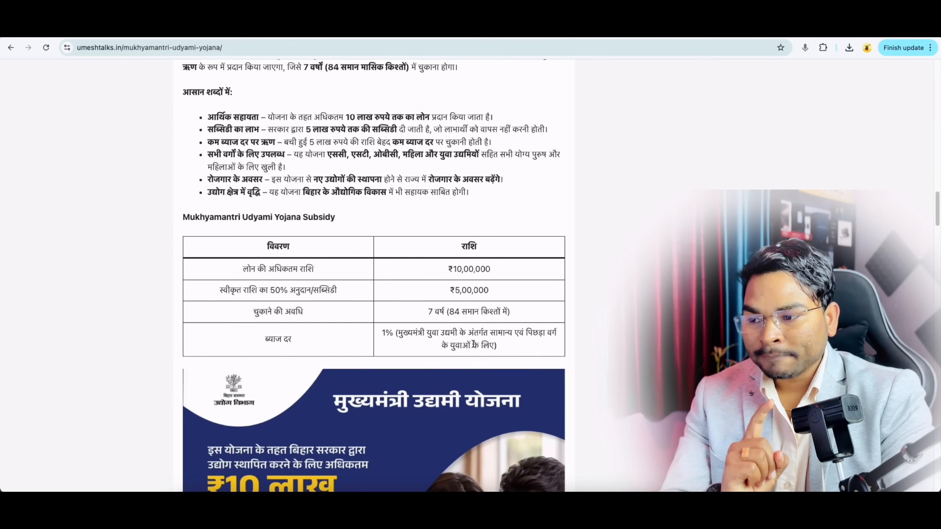
pyautogui.scroll(-10, 473, 344)
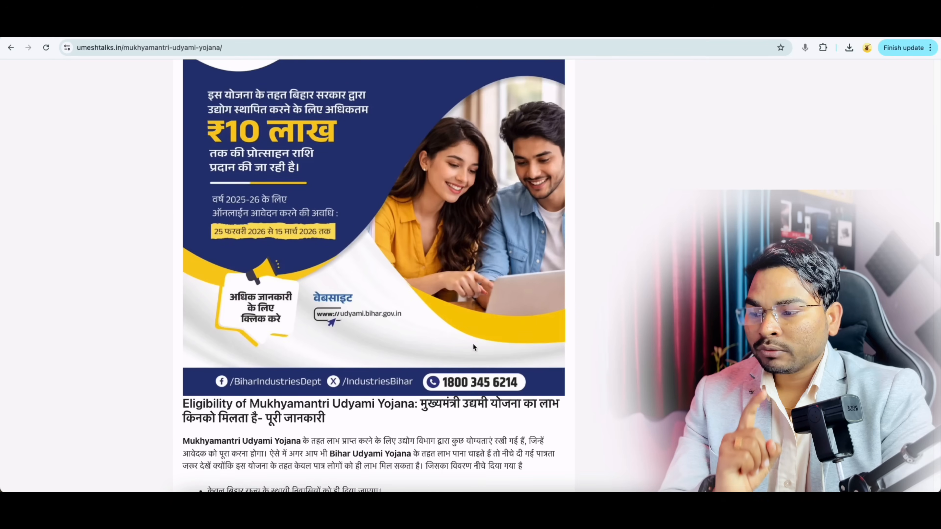
pyautogui.scroll(-5, 473, 347)
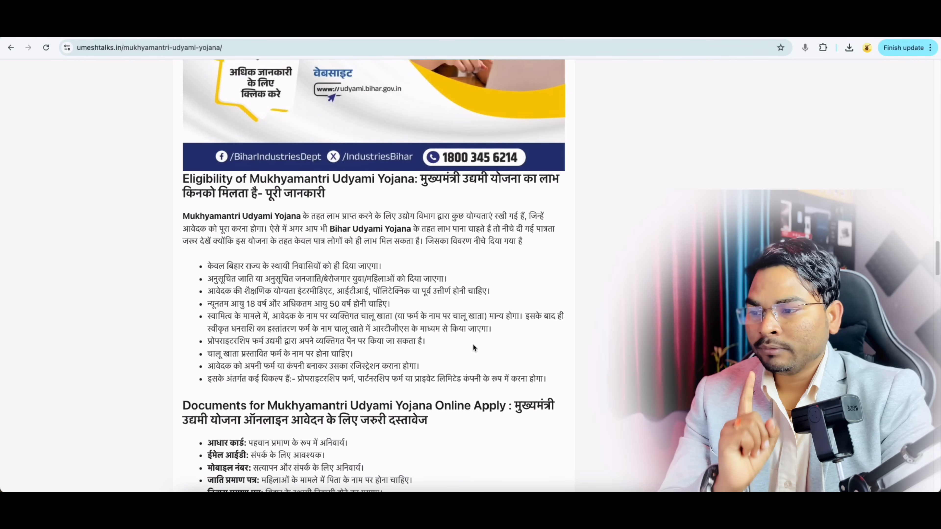
pyautogui.scroll(-1, 473, 348)
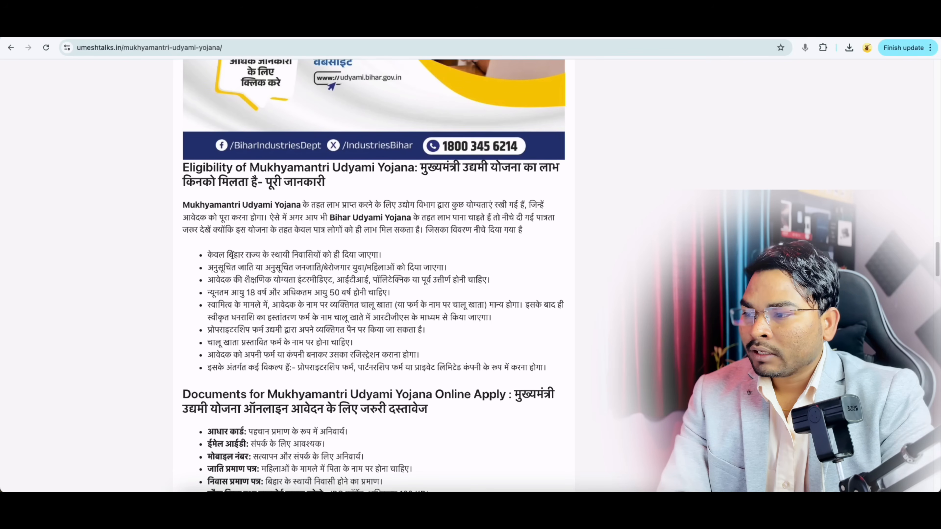
pyautogui.moveTo(228, 255); pyautogui.dragTo(313, 255)
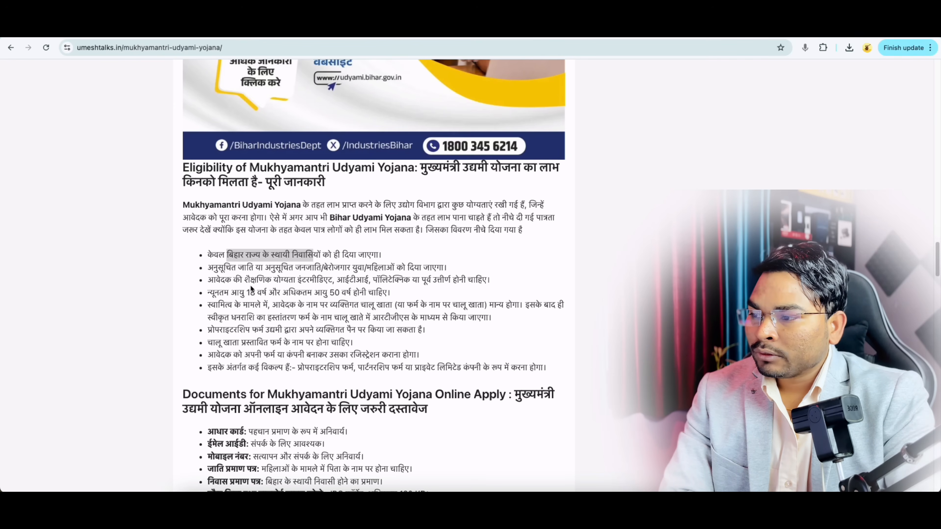
pyautogui.moveTo(245, 280); pyautogui.dragTo(292, 282)
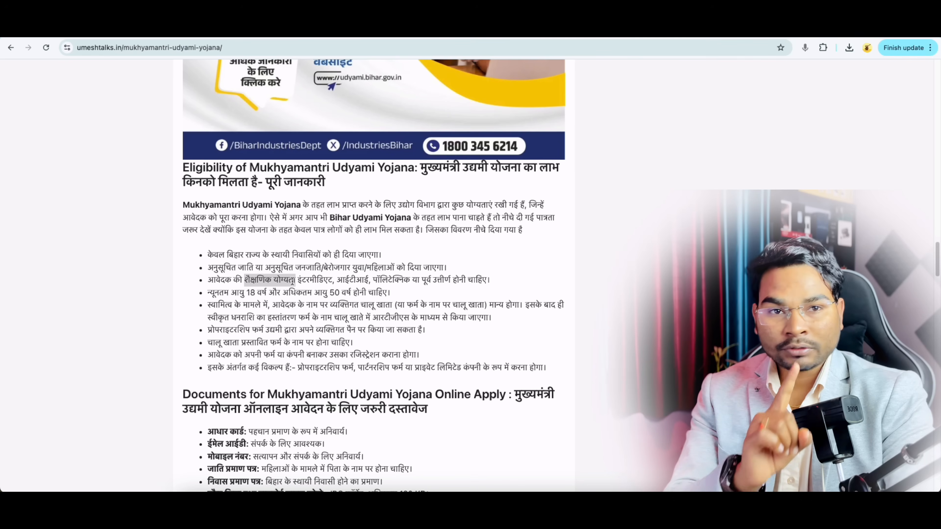
pyautogui.click(252, 293)
pyautogui.moveTo(315, 294); pyautogui.dragTo(351, 292)
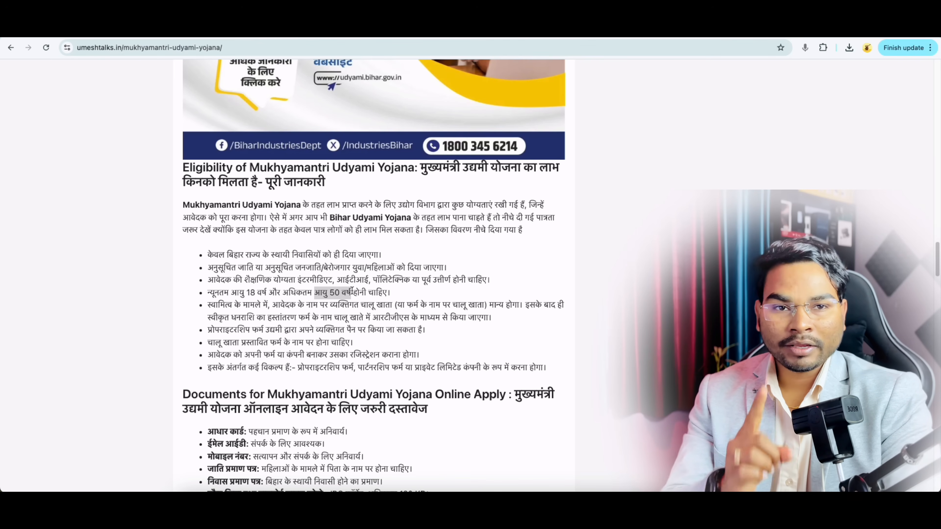
pyautogui.scroll(-5, 351, 293)
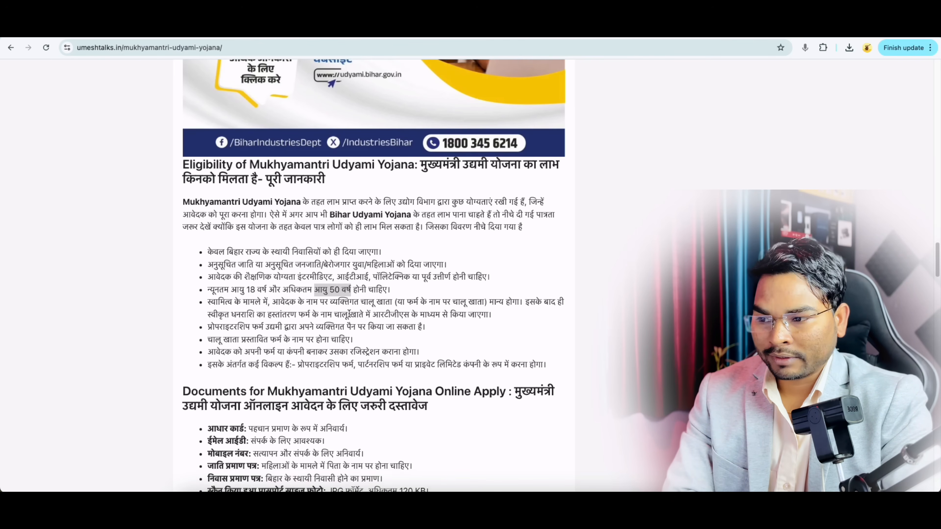
pyautogui.scroll(-1, 439, 252)
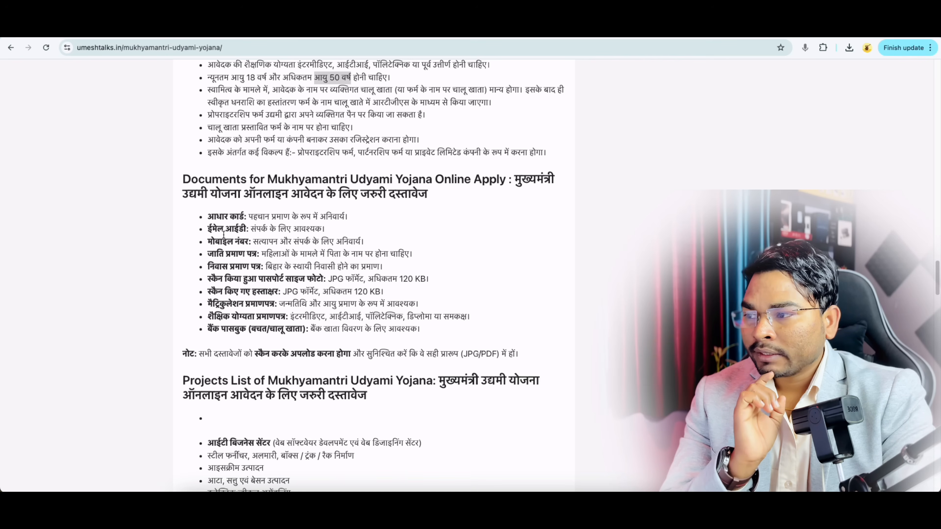
pyautogui.moveTo(207, 217); pyautogui.dragTo(239, 217)
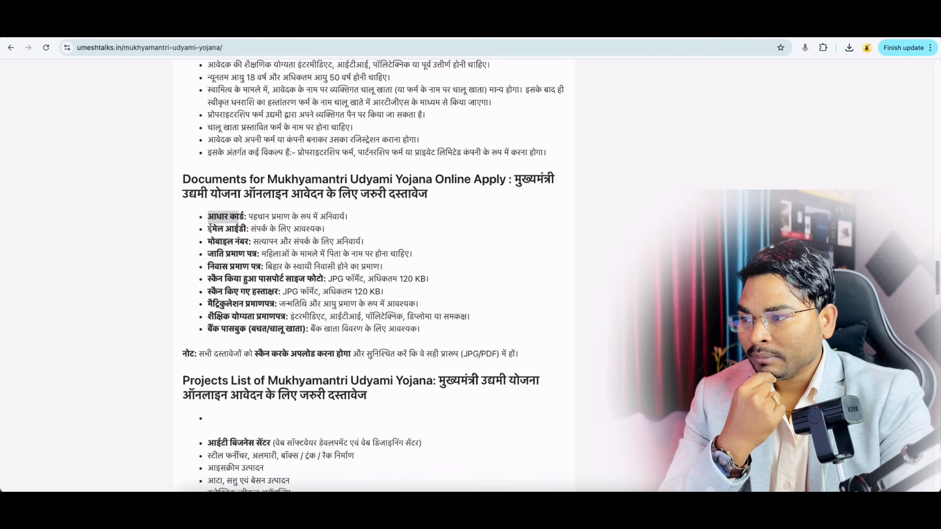
pyautogui.click(227, 239)
pyautogui.click(227, 238)
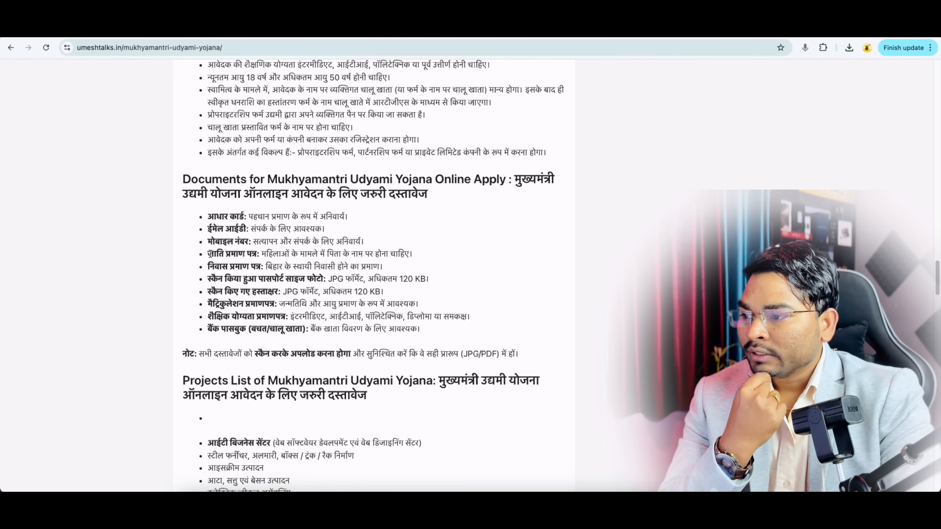
pyautogui.moveTo(210, 254); pyautogui.dragTo(252, 274)
pyautogui.click(207, 270)
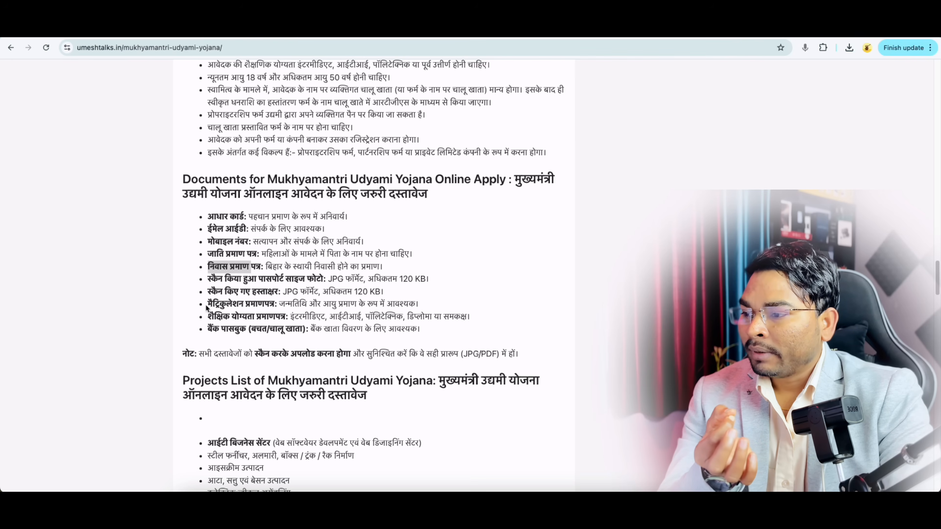
pyautogui.moveTo(209, 307); pyautogui.dragTo(275, 318)
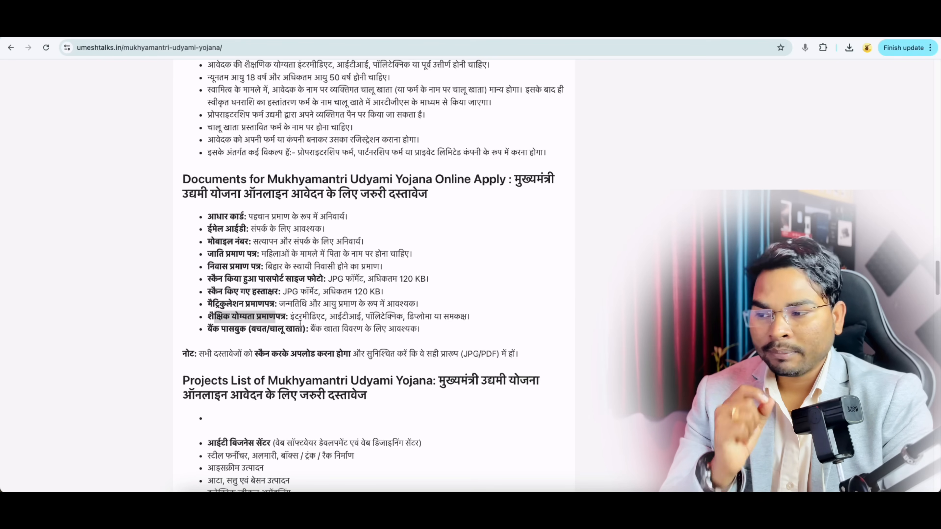
pyautogui.scroll(-1, 325, 371)
pyautogui.scroll(-4, 325, 371)
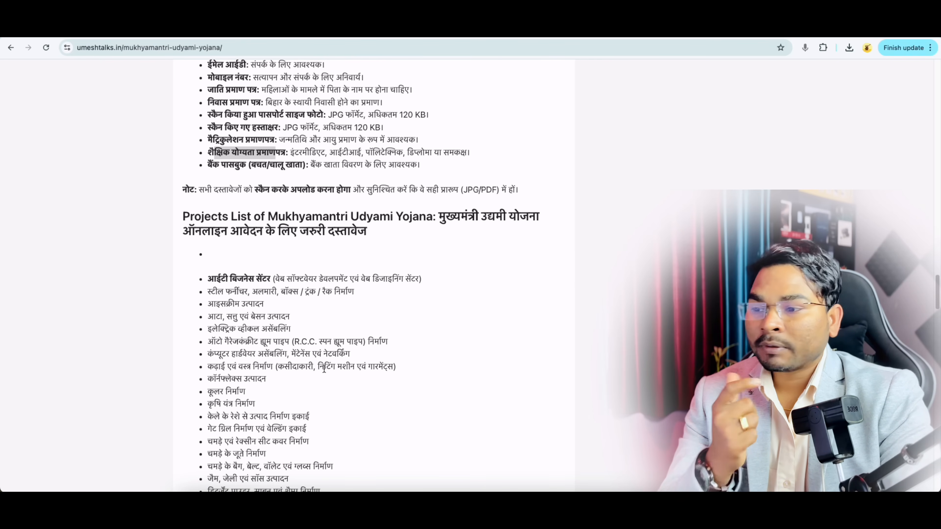
pyautogui.scroll(-2, 325, 368)
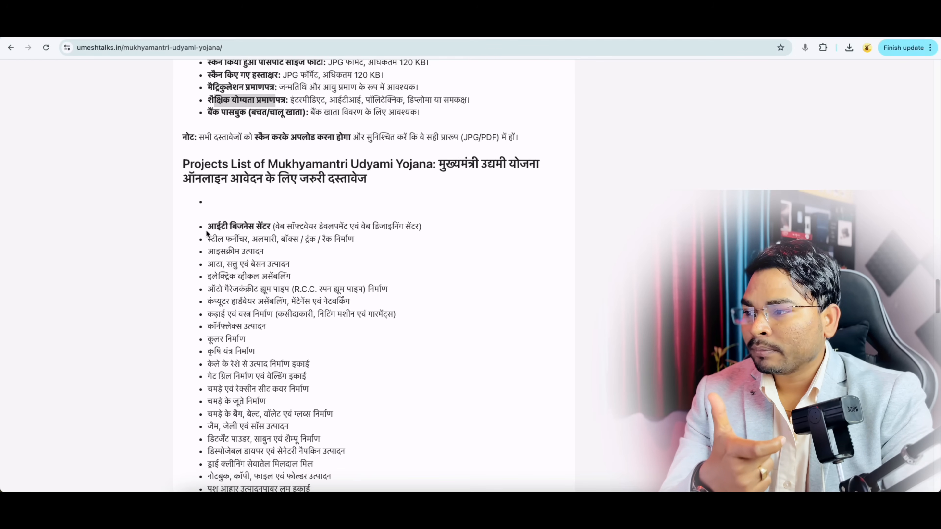
pyautogui.moveTo(206, 226); pyautogui.dragTo(234, 263)
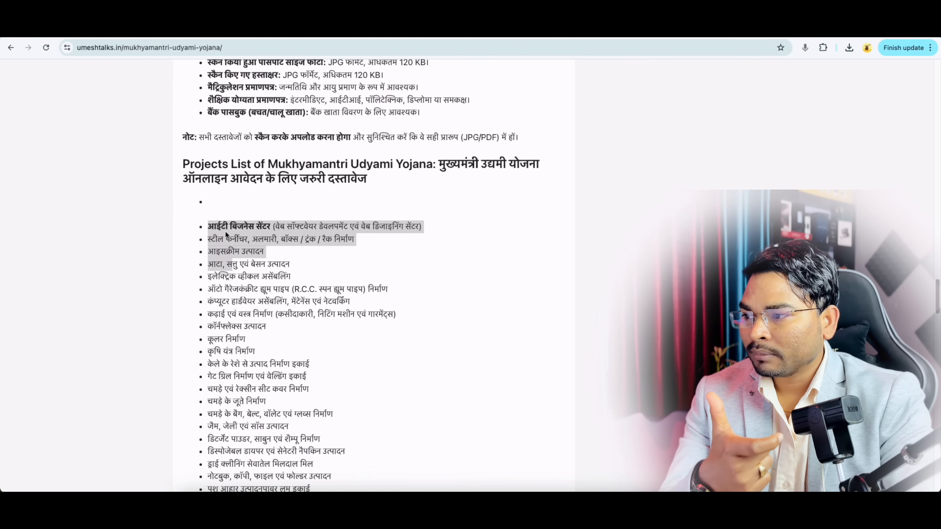
pyautogui.click(224, 228)
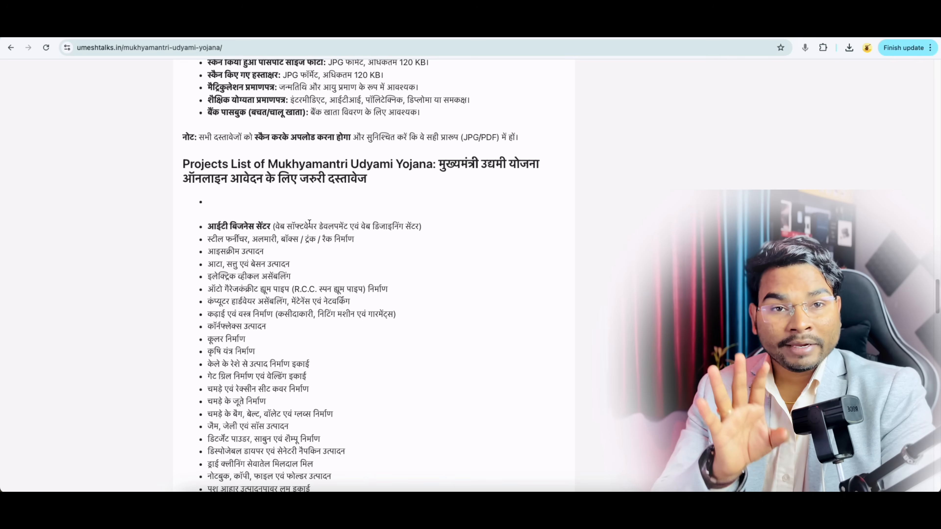
pyautogui.moveTo(201, 239); pyautogui.dragTo(273, 264)
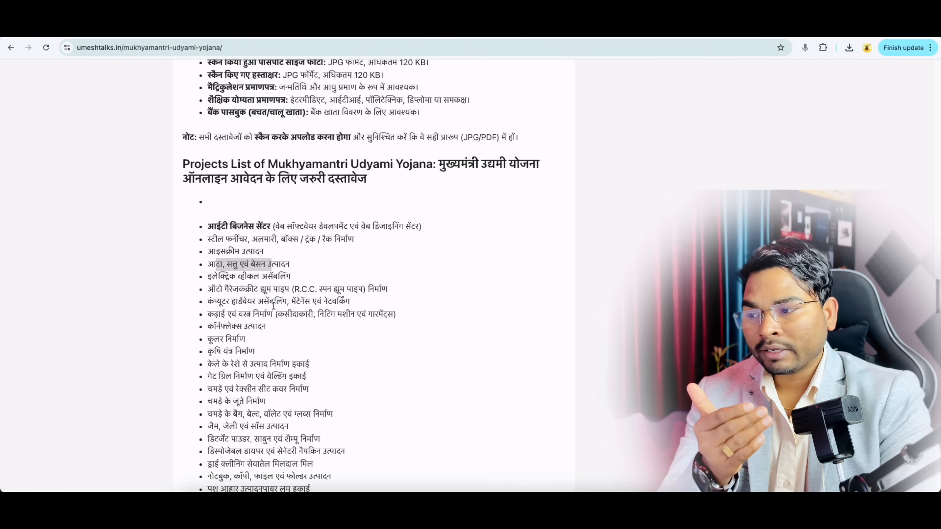
pyautogui.scroll(-3, 278, 319)
pyautogui.scroll(-9, 252, 340)
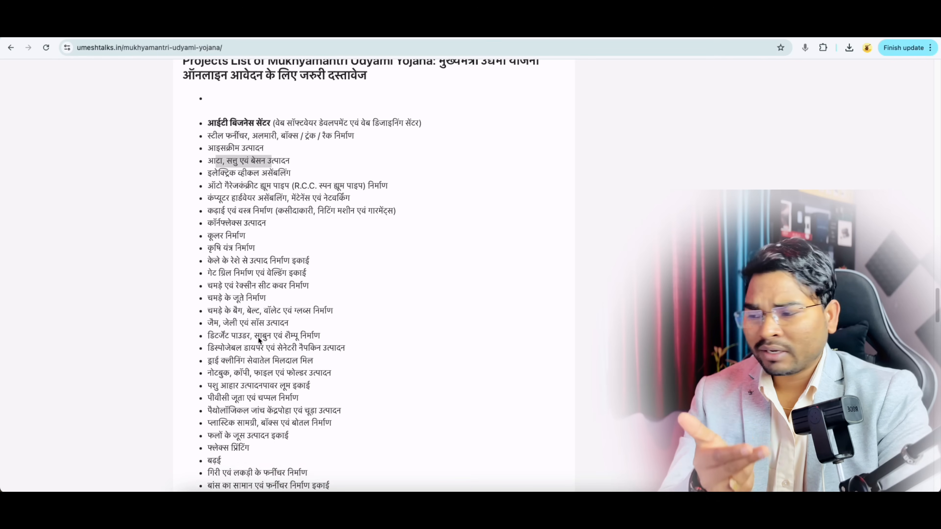
pyautogui.scroll(-4, 246, 285)
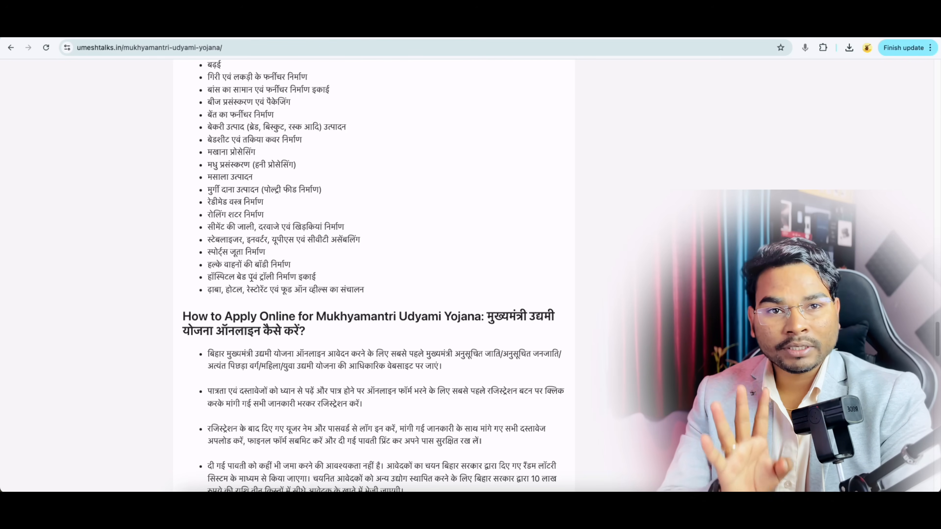
# Step: Open the Udyami Official Website from the article's Important Links table
pyautogui.scroll(-15, 319, 308)
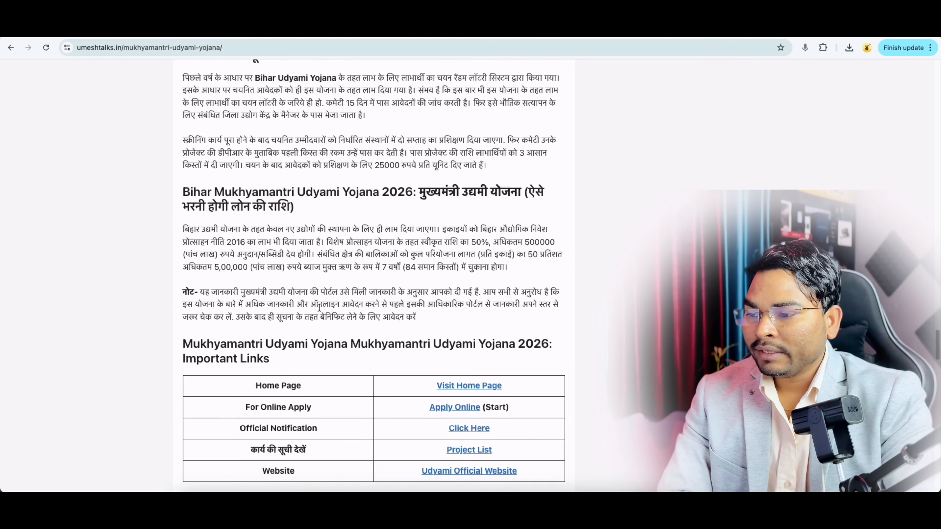
pyautogui.scroll(-2, 319, 307)
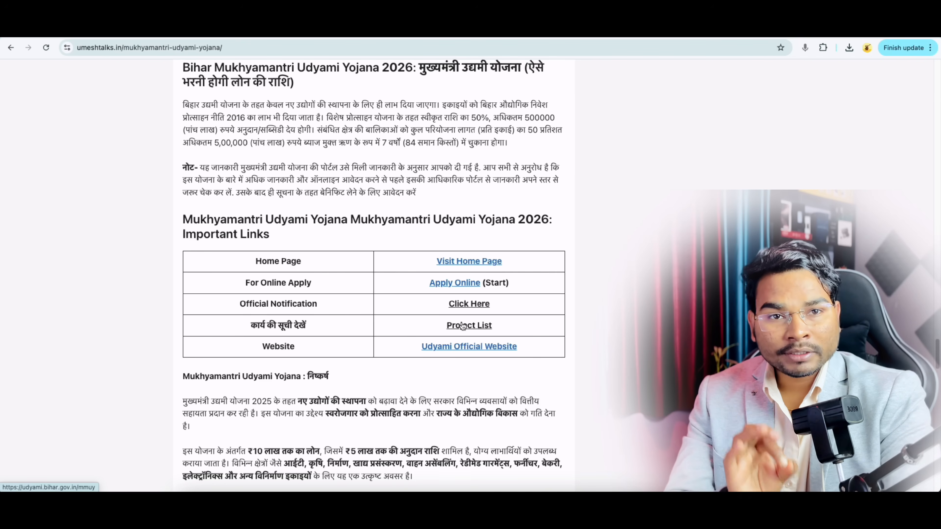
pyautogui.click(462, 284)
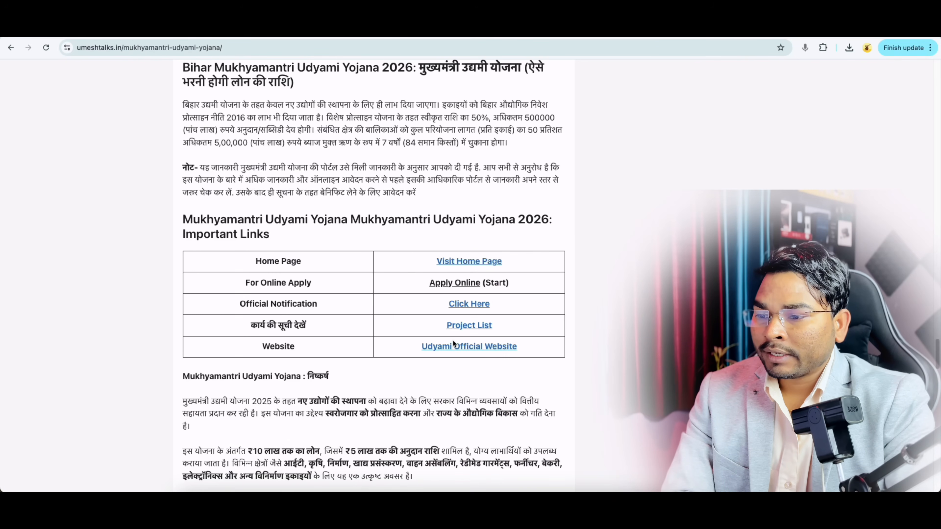
pyautogui.click(452, 345)
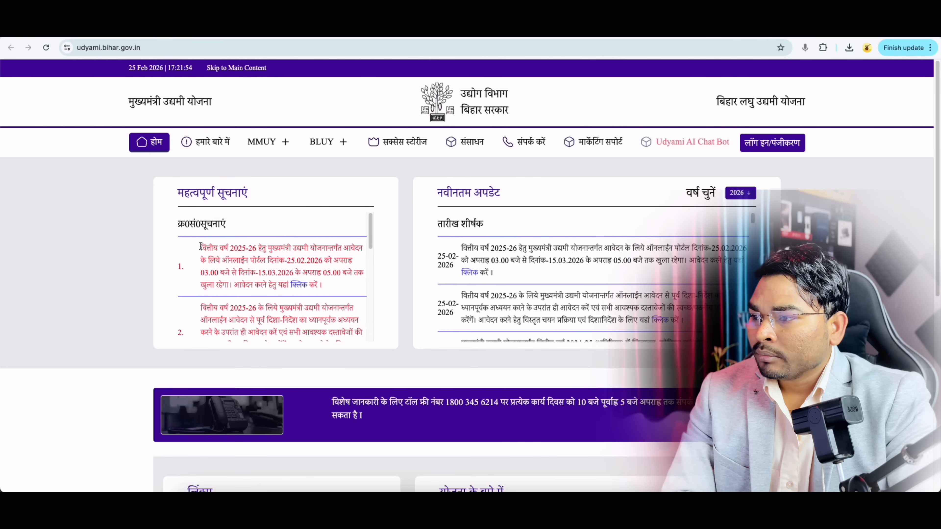
# Step: Highlight the portal notice that applications open 25.02.2026, then go back to the Umesh Talks article
pyautogui.moveTo(200, 246); pyautogui.dragTo(328, 249)
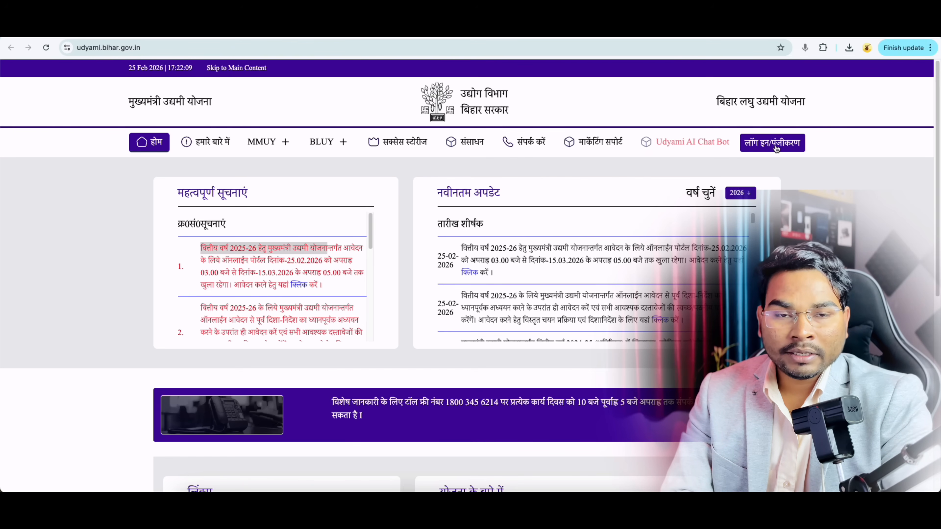
pyautogui.click(334, 31)
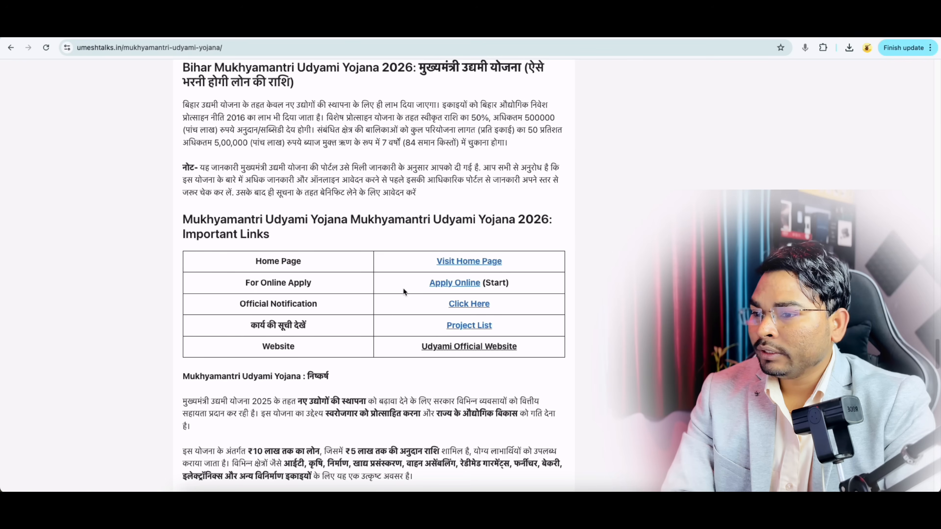
# Step: Follow the Apply Online link to the Udyami portal's registration form
pyautogui.click(442, 283)
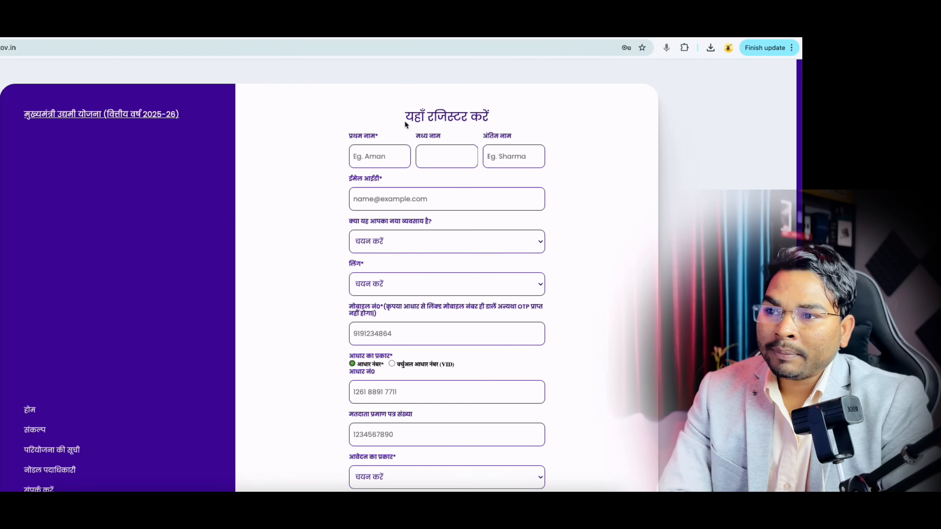
# Step: Point out the form's name and e-mail fields and answer Yes to the new-business question
pyautogui.moveTo(406, 116); pyautogui.dragTo(482, 114)
pyautogui.moveTo(350, 138); pyautogui.dragTo(511, 139)
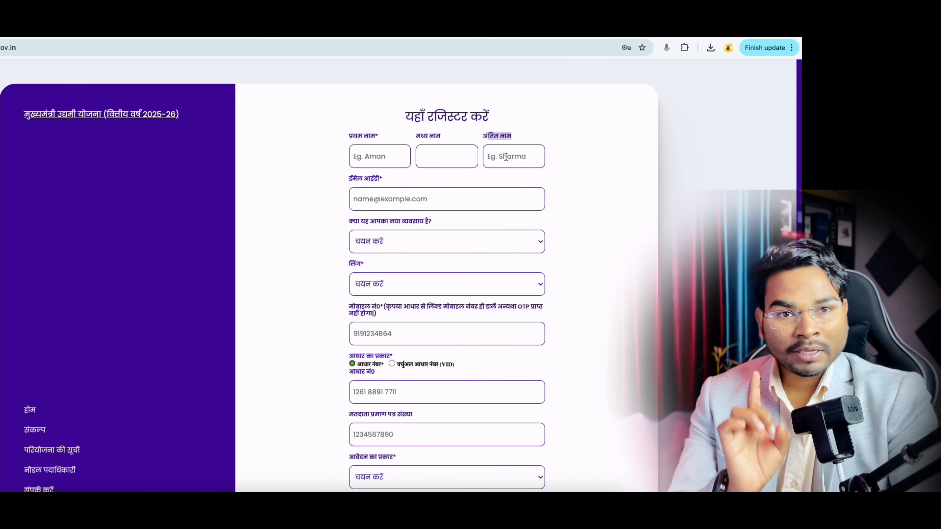
pyautogui.moveTo(350, 179); pyautogui.dragTo(382, 181)
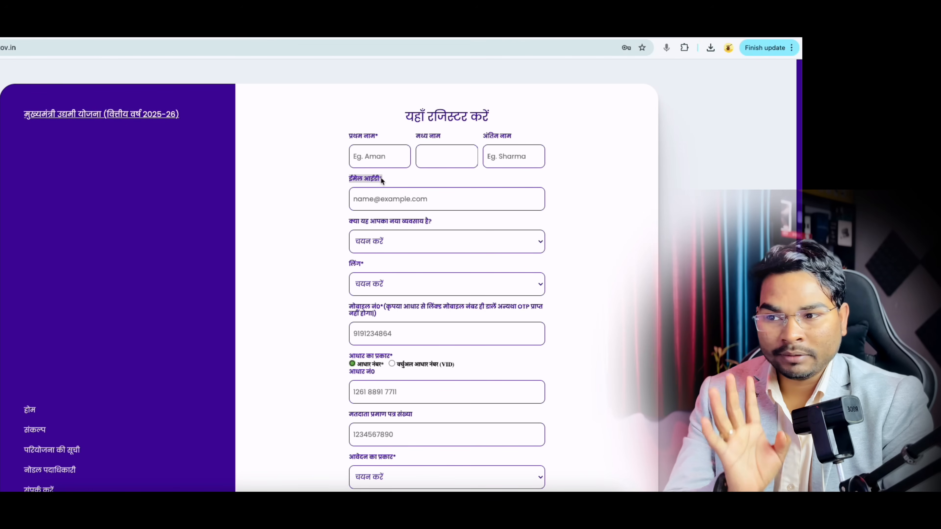
pyautogui.click(381, 240)
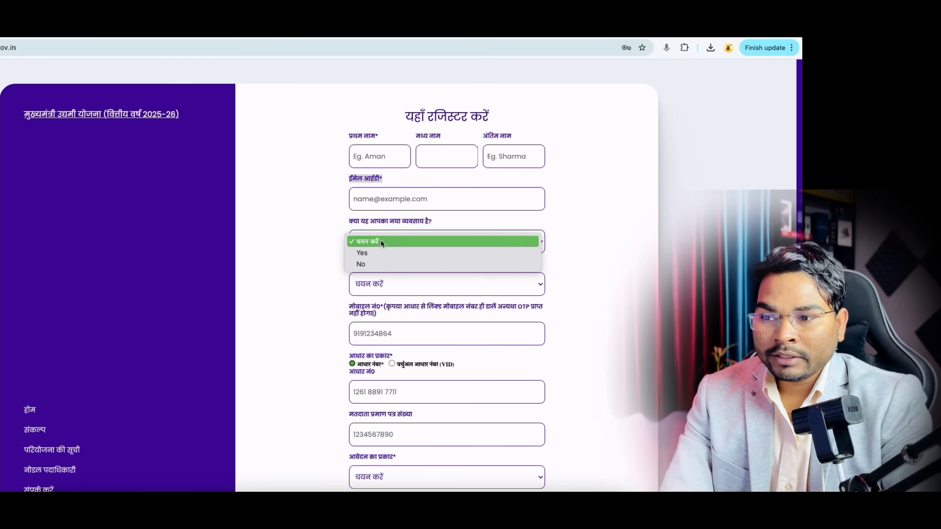
pyautogui.click(375, 252)
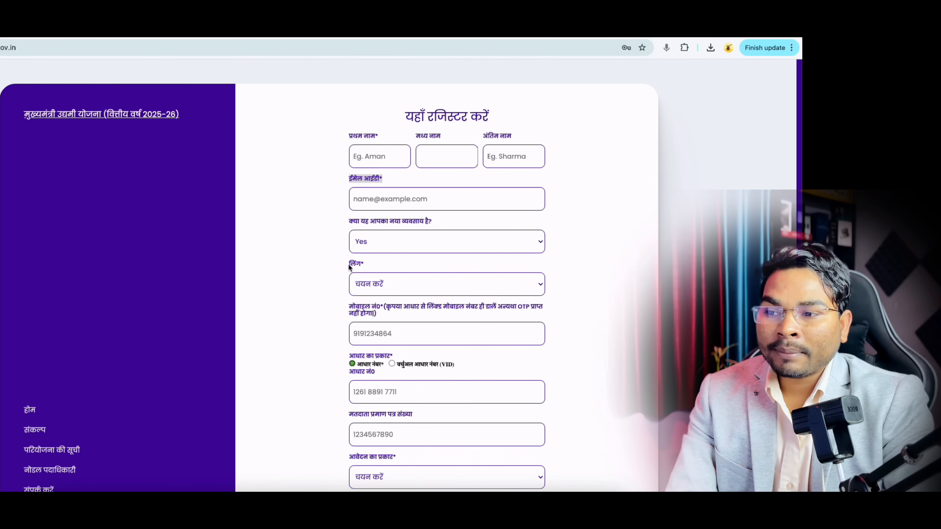
# Step: Set the gender to पुरुष and point out the mobile number field
pyautogui.moveTo(361, 277); pyautogui.dragTo(352, 264)
pyautogui.click(364, 287)
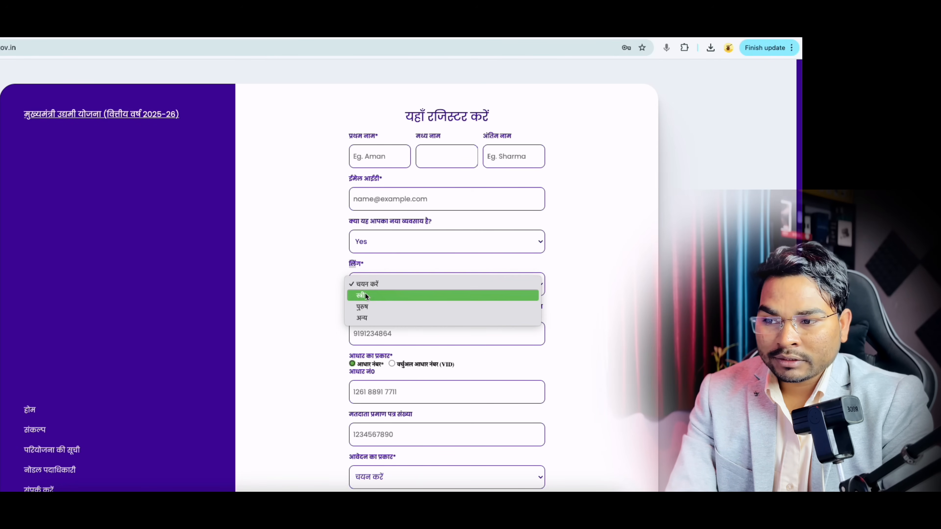
pyautogui.click(366, 295)
pyautogui.click(366, 292)
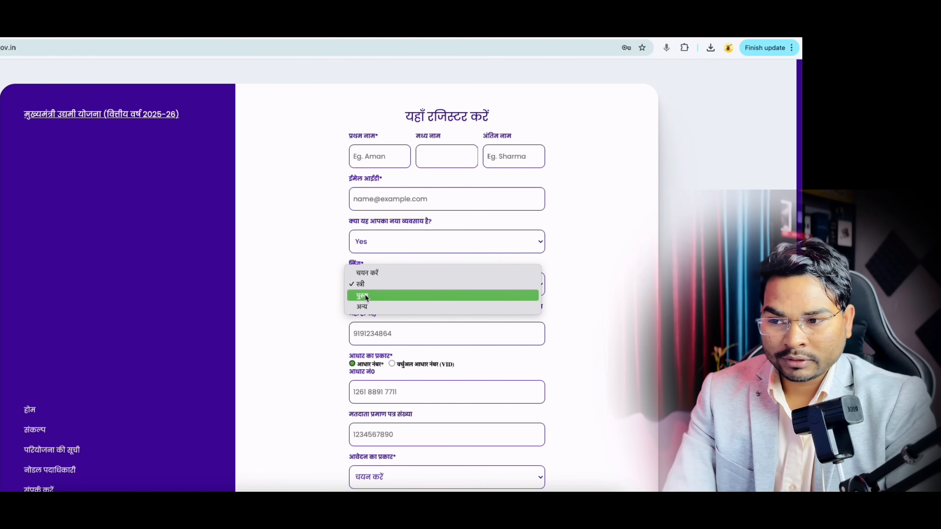
pyautogui.click(367, 295)
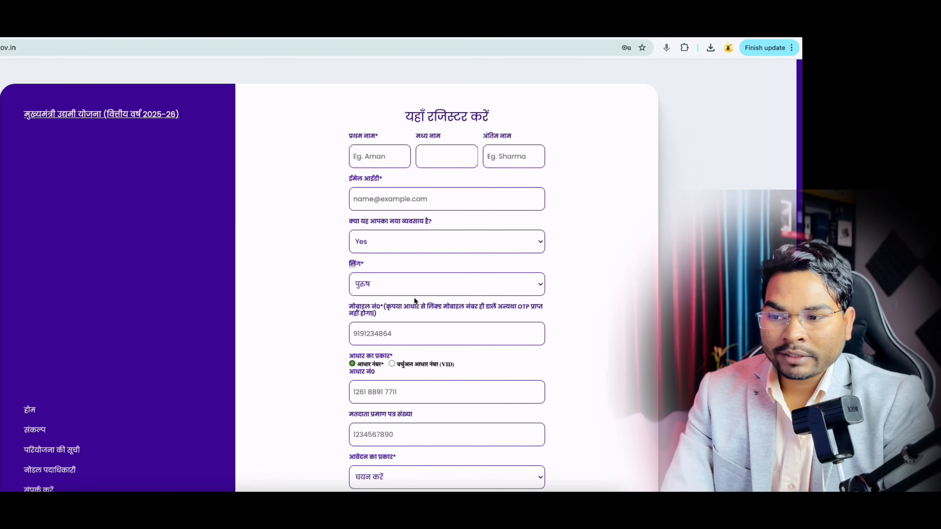
pyautogui.moveTo(350, 307); pyautogui.dragTo(512, 310)
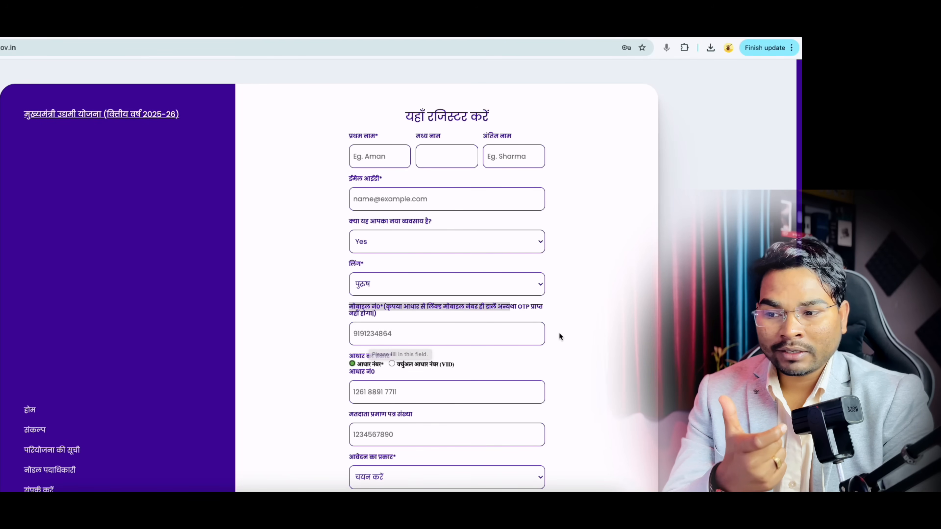
pyautogui.scroll(-5, 559, 332)
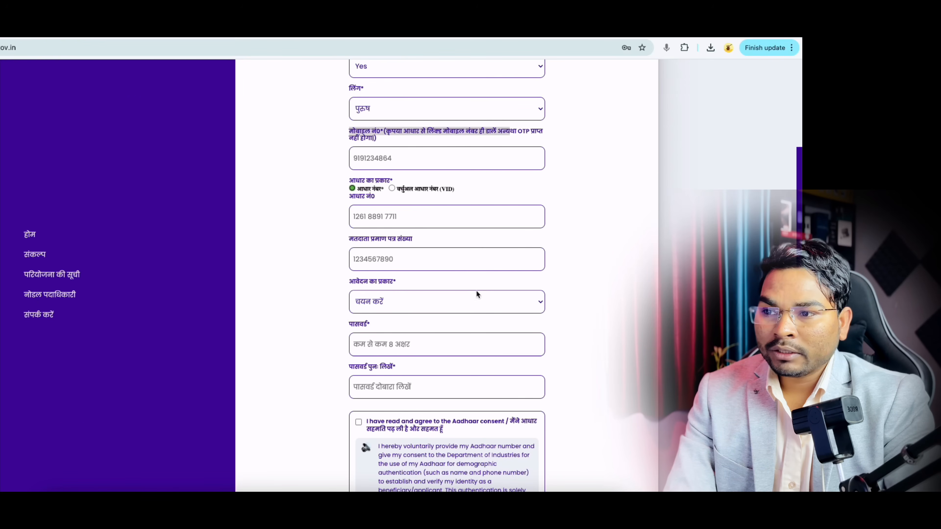
# Step: Point out the Aadhaar type choice and open the आवेदन का प्रकार category list
pyautogui.moveTo(351, 181); pyautogui.dragTo(378, 181)
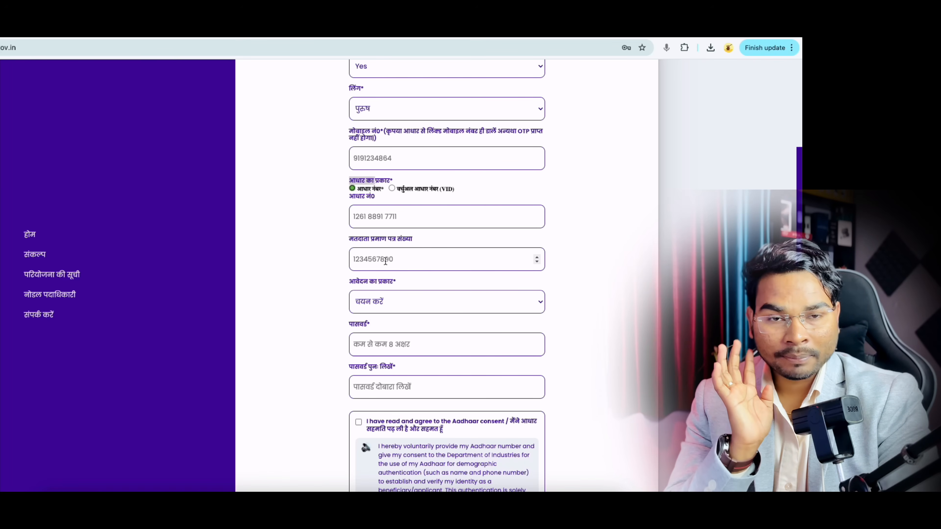
pyautogui.moveTo(350, 282); pyautogui.dragTo(392, 282)
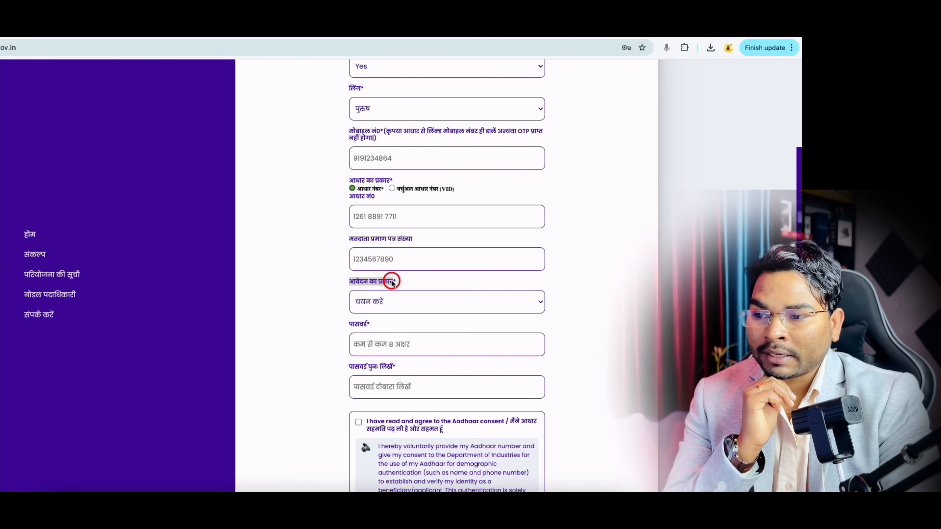
pyautogui.click(381, 304)
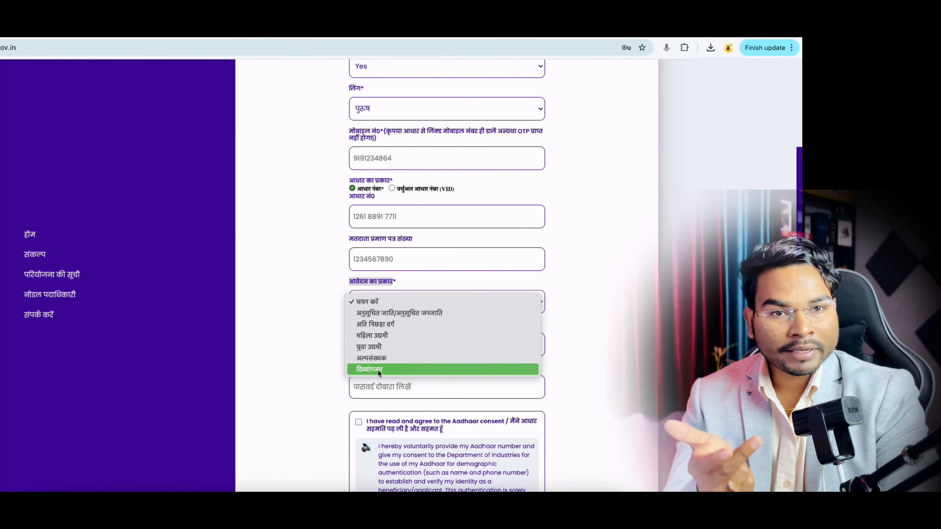
# Step: Choose अति पिछड़ा वर्ग as application type and acknowledge its BC-1 eligibility notice
pyautogui.click(377, 325)
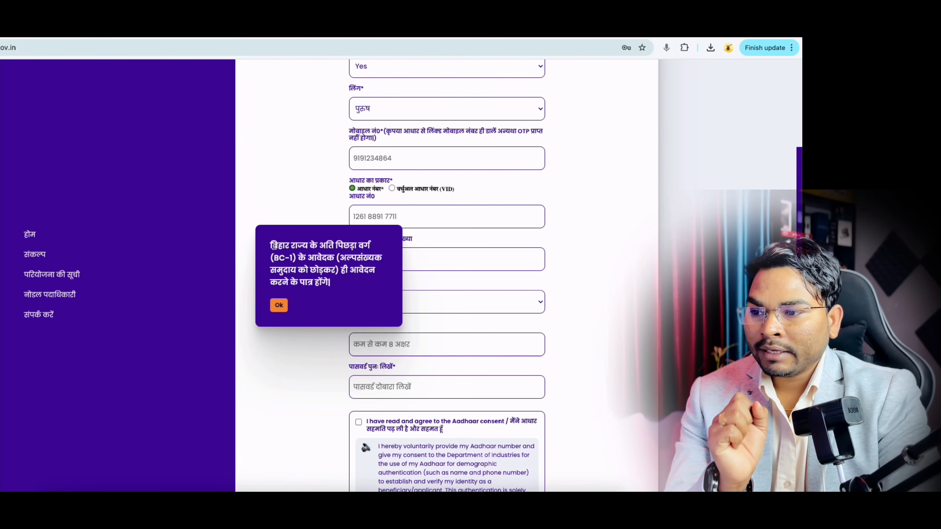
pyautogui.moveTo(271, 246); pyautogui.dragTo(358, 246)
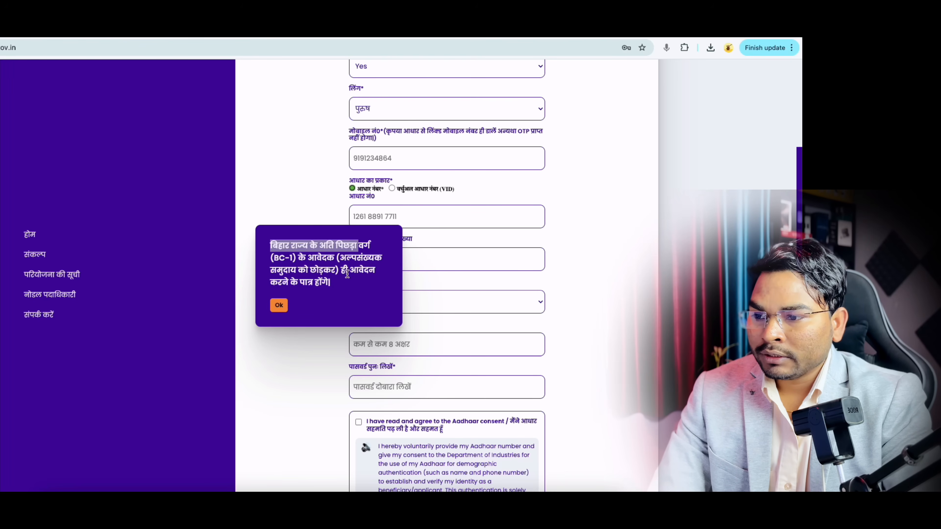
pyautogui.click(279, 305)
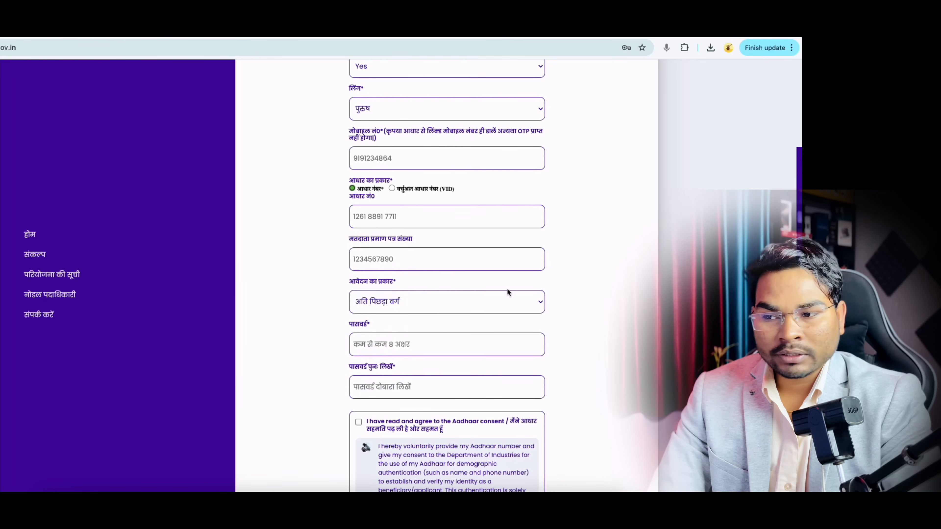
pyautogui.scroll(-2, 472, 322)
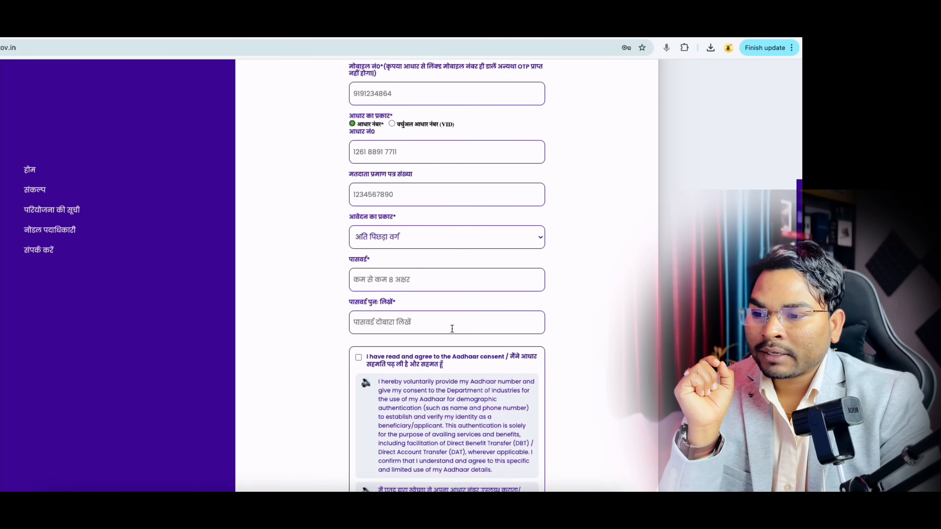
pyautogui.doubleClick(351, 247)
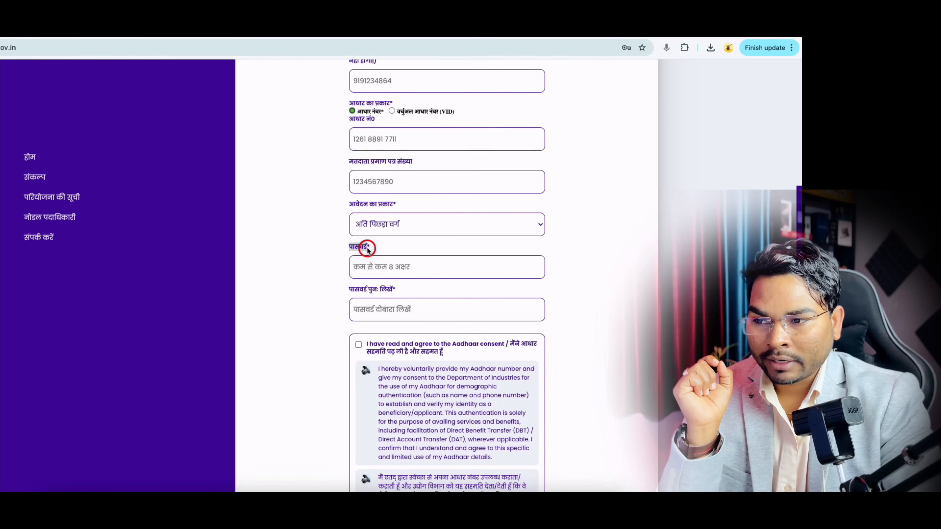
pyautogui.click(582, 491)
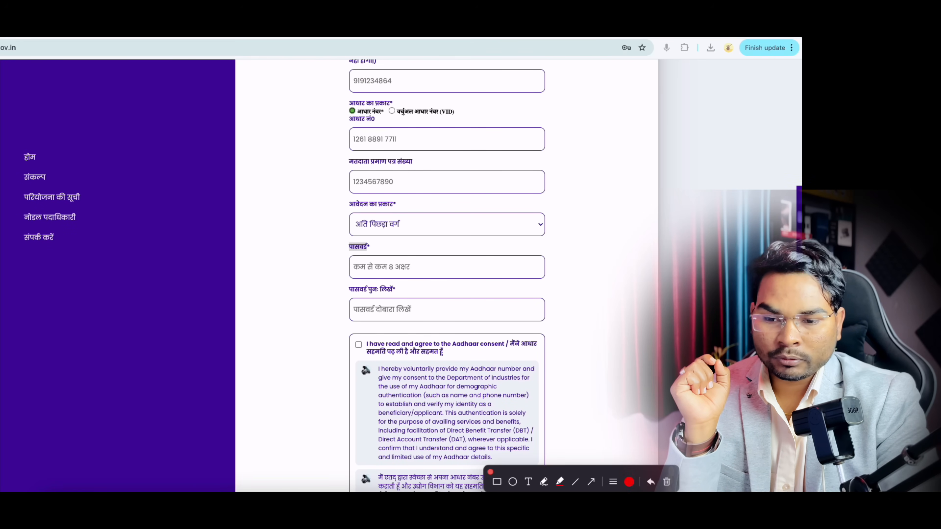
pyautogui.click(543, 482)
pyautogui.moveTo(123, 248)
pyautogui.mouseDown()
pyautogui.moveTo(131, 297)
pyautogui.moveTo(157, 262)
pyautogui.moveTo(185, 244)
pyautogui.moveTo(259, 239)
pyautogui.mouseUp()
pyautogui.moveTo(239, 215); pyautogui.dragTo(243, 253)
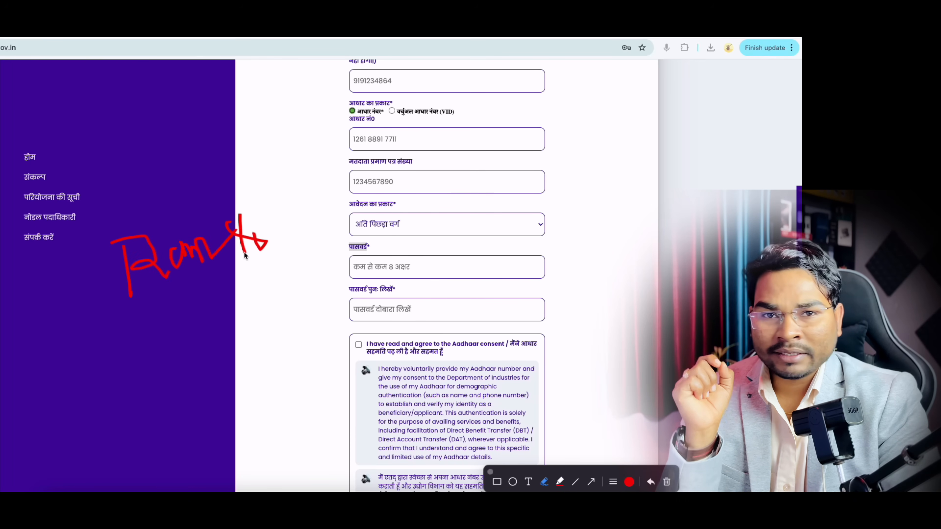
pyautogui.moveTo(274, 224)
pyautogui.mouseDown()
pyautogui.moveTo(275, 249)
pyautogui.moveTo(309, 240)
pyautogui.mouseUp()
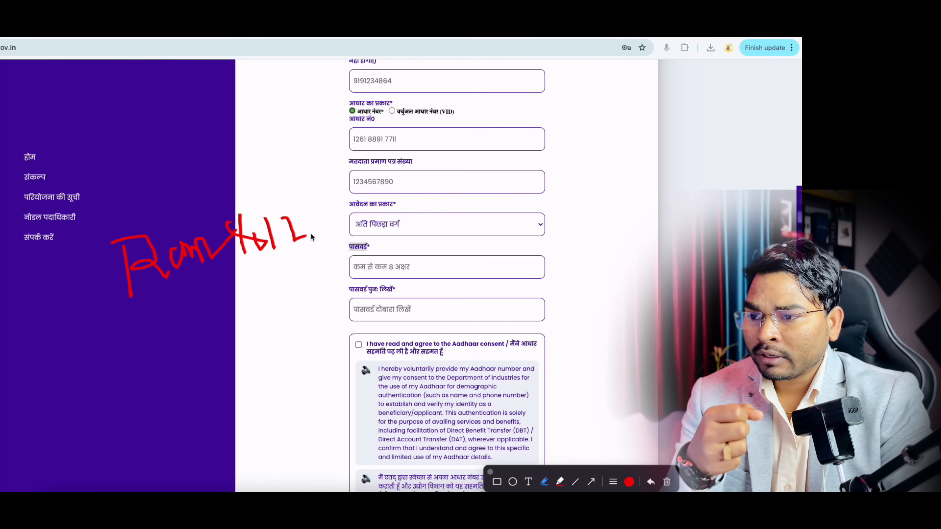
pyautogui.moveTo(326, 209); pyautogui.dragTo(316, 238)
pyautogui.moveTo(291, 272)
pyautogui.mouseDown()
pyautogui.moveTo(334, 249)
pyautogui.moveTo(358, 275)
pyautogui.moveTo(434, 236)
pyautogui.mouseUp()
pyautogui.moveTo(341, 306)
pyautogui.mouseDown()
pyautogui.moveTo(347, 316)
pyautogui.moveTo(397, 297)
pyautogui.mouseUp()
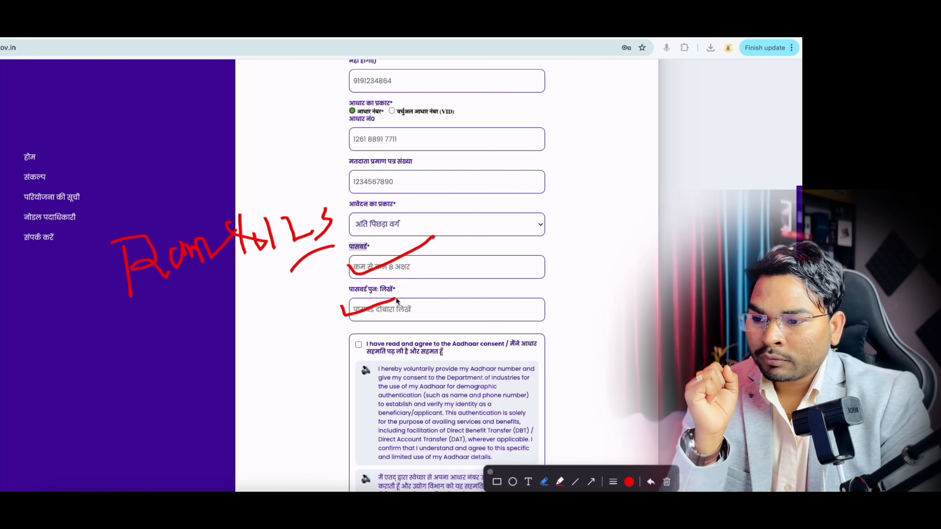
pyautogui.click(490, 473)
pyautogui.scroll(-1, 408, 393)
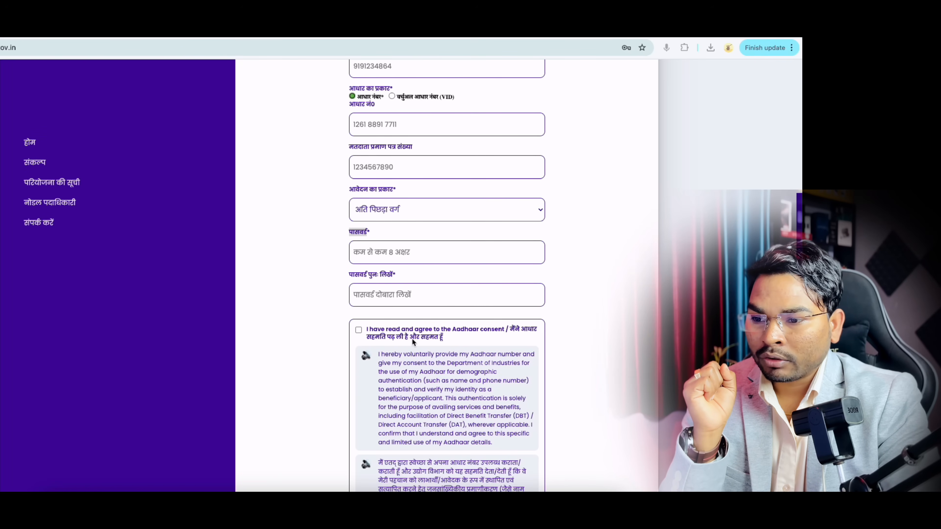
# Step: Accept the Aadhaar consent terms on the registration form
pyautogui.scroll(-2, 438, 398)
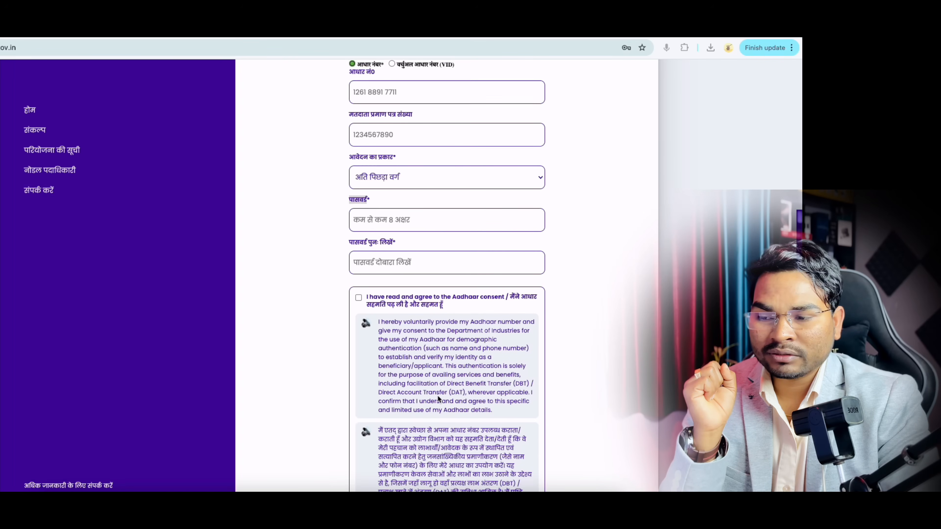
pyautogui.scroll(-4, 439, 398)
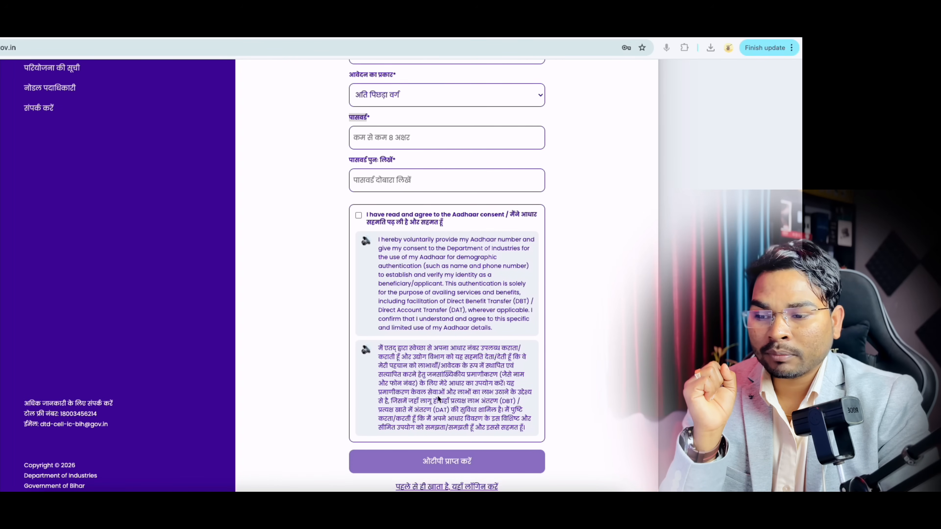
pyautogui.click(358, 214)
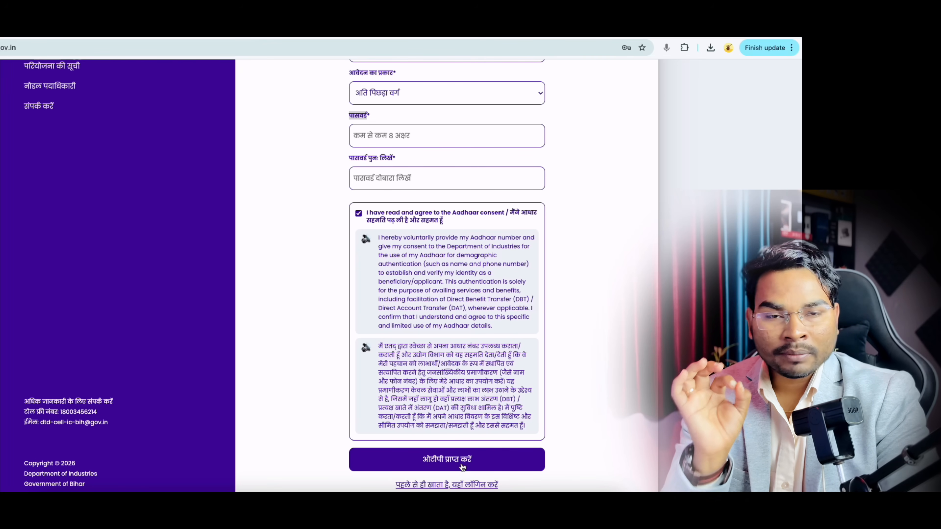
pyautogui.scroll(-1, 462, 468)
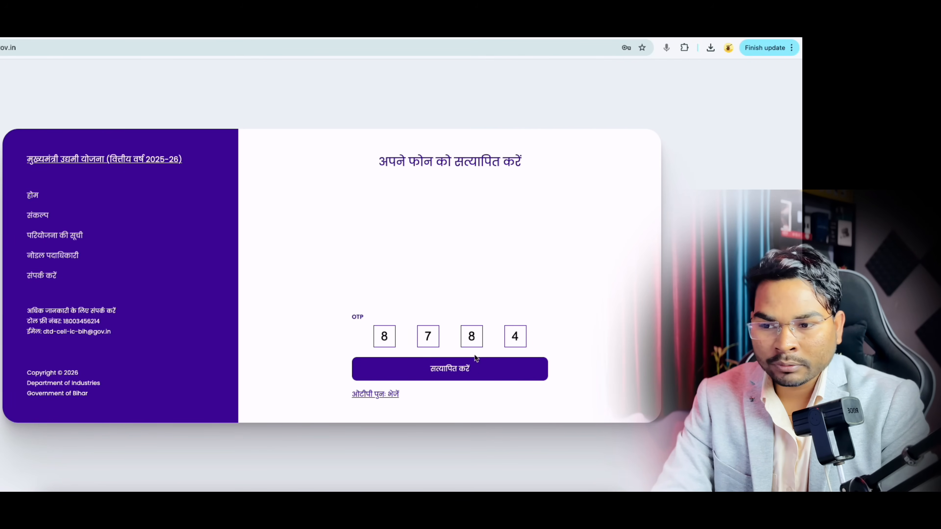
# Step: Verify the phone OTP and reach the login page with its mobile number field
pyautogui.click(460, 372)
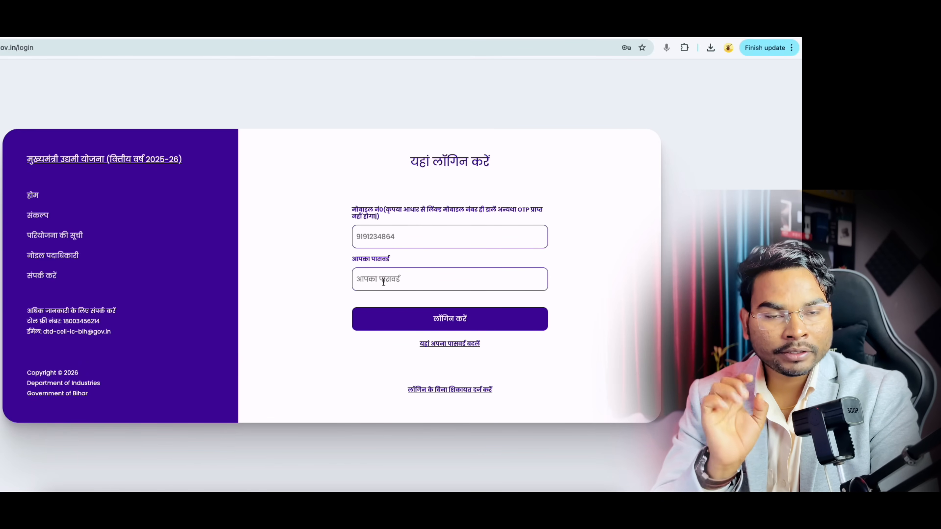
pyautogui.moveTo(412, 161); pyautogui.dragTo(489, 164)
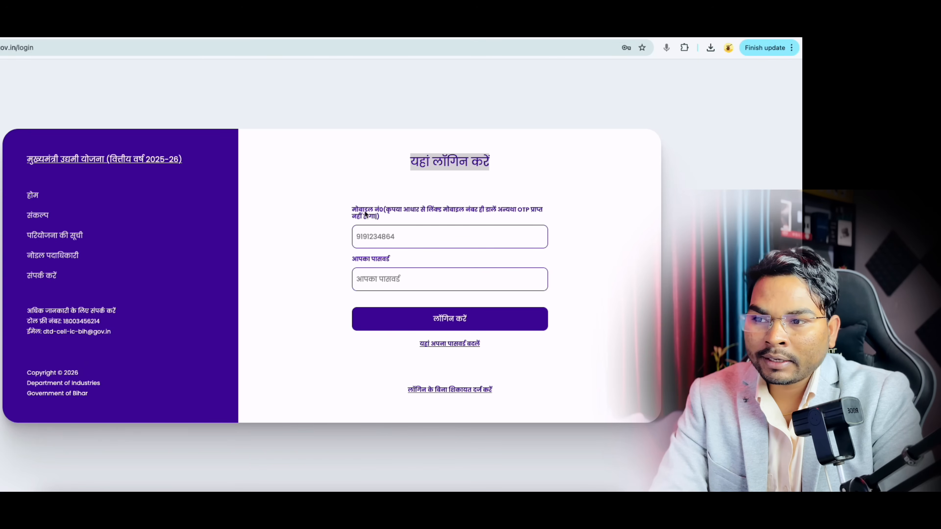
pyautogui.moveTo(354, 212); pyautogui.dragTo(379, 214)
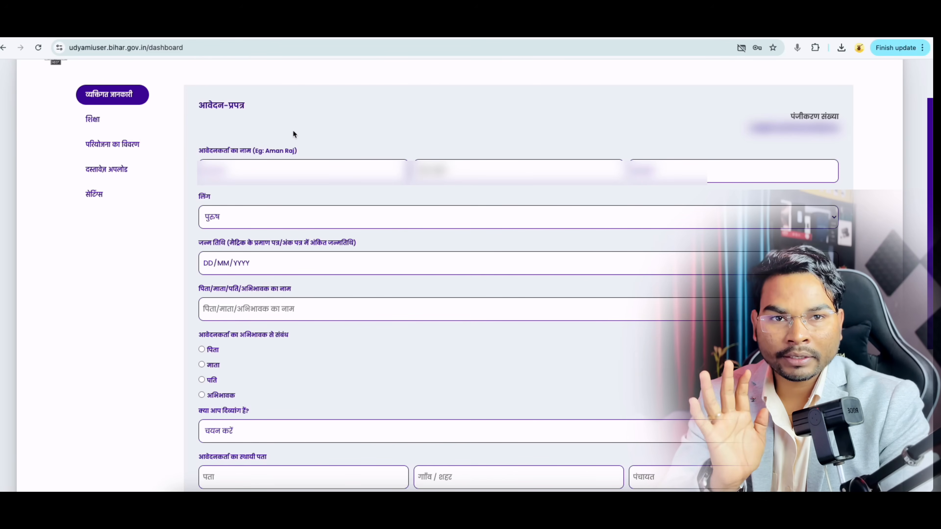
# Step: Move down the आवेदन-प्रपत्र form to the जन्म तिथि (date of birth) field
pyautogui.moveTo(200, 106); pyautogui.dragTo(241, 107)
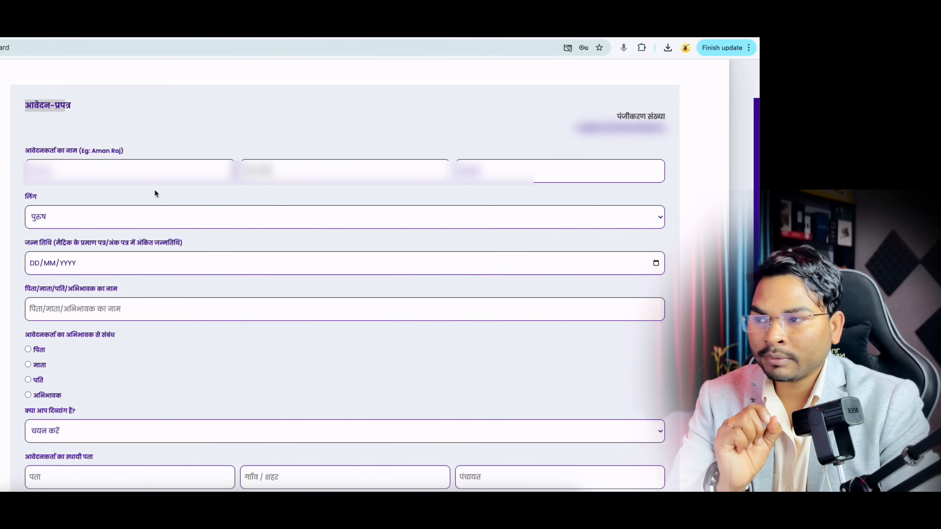
pyautogui.scroll(-2, 299, 181)
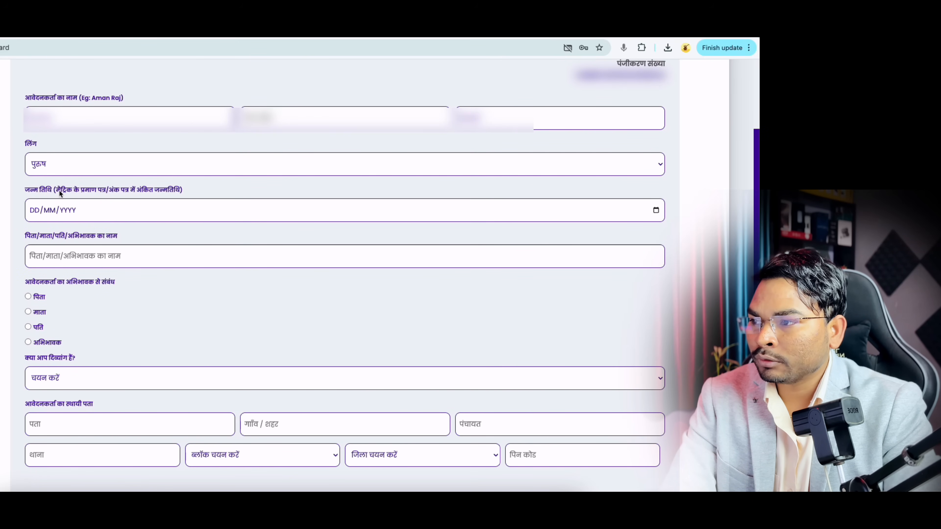
pyautogui.moveTo(60, 194); pyautogui.dragTo(122, 196)
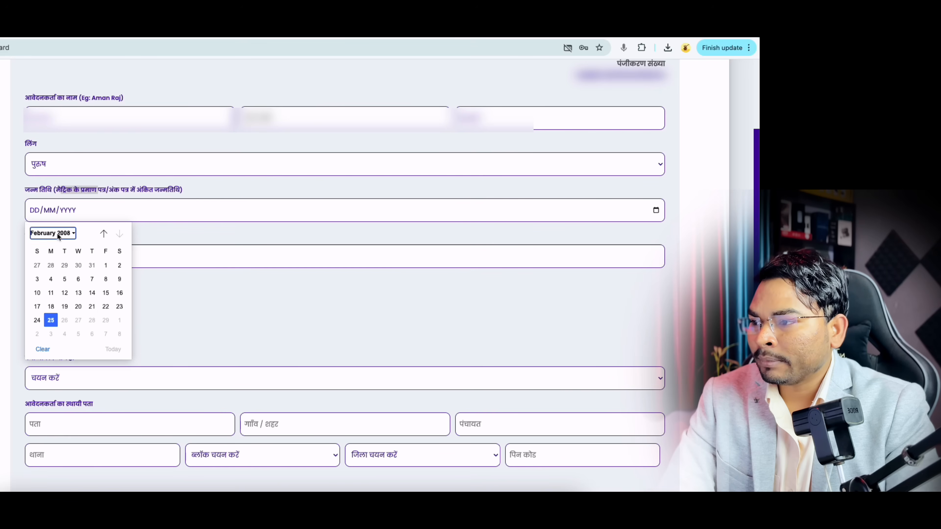
# Step: Pick 13/08/1996 from the calendar by choosing year 1996, August, then day 13
pyautogui.click(52, 233)
pyautogui.scroll(5, 50, 265)
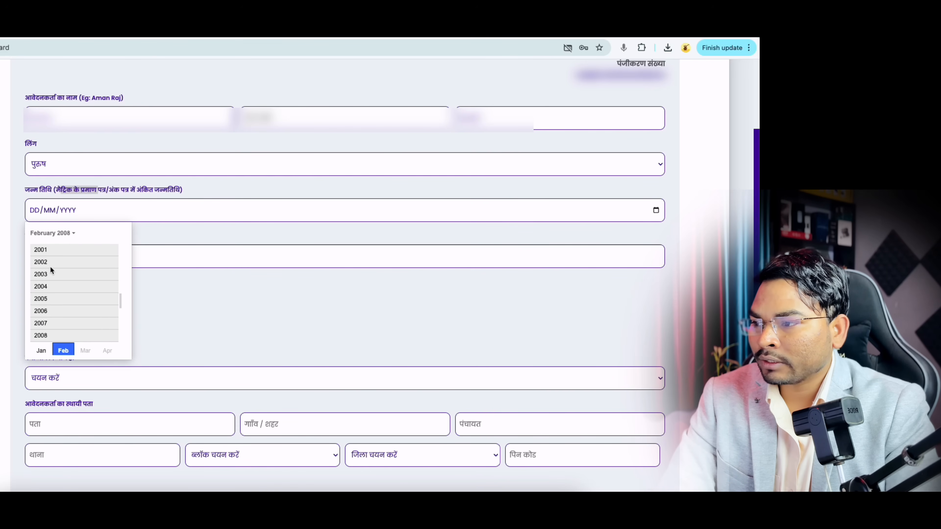
pyautogui.scroll(3, 50, 267)
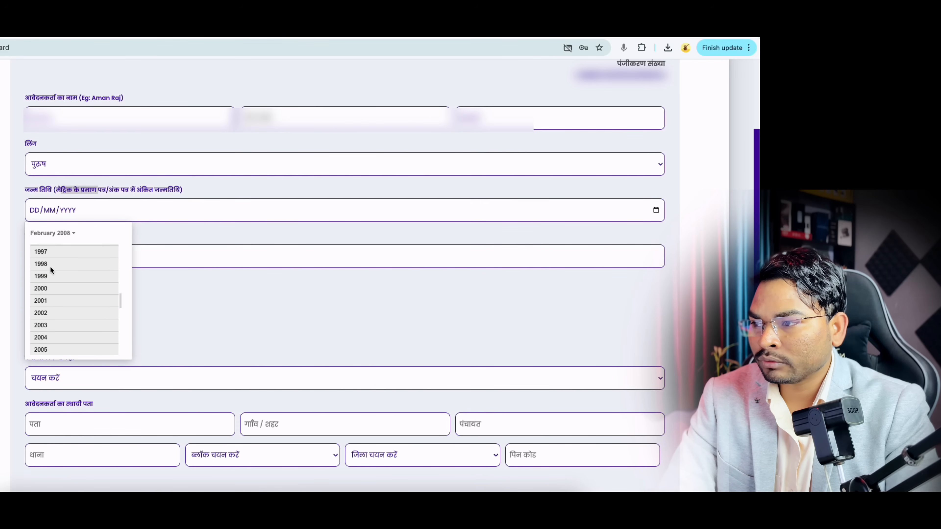
pyautogui.click(42, 252)
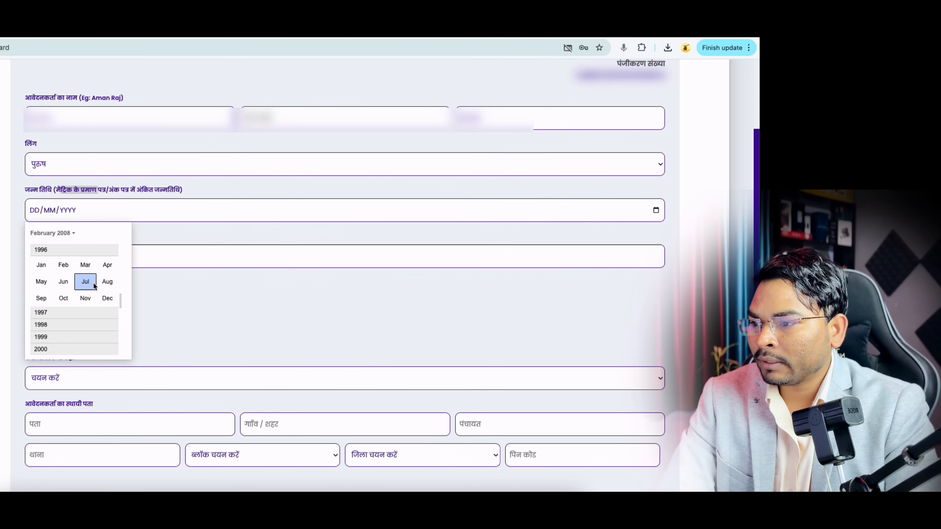
pyautogui.click(105, 284)
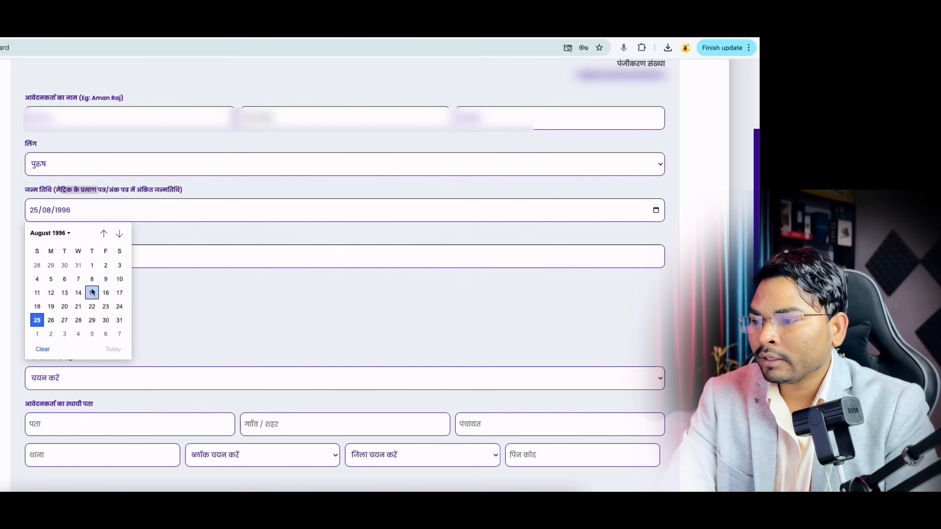
pyautogui.click(65, 298)
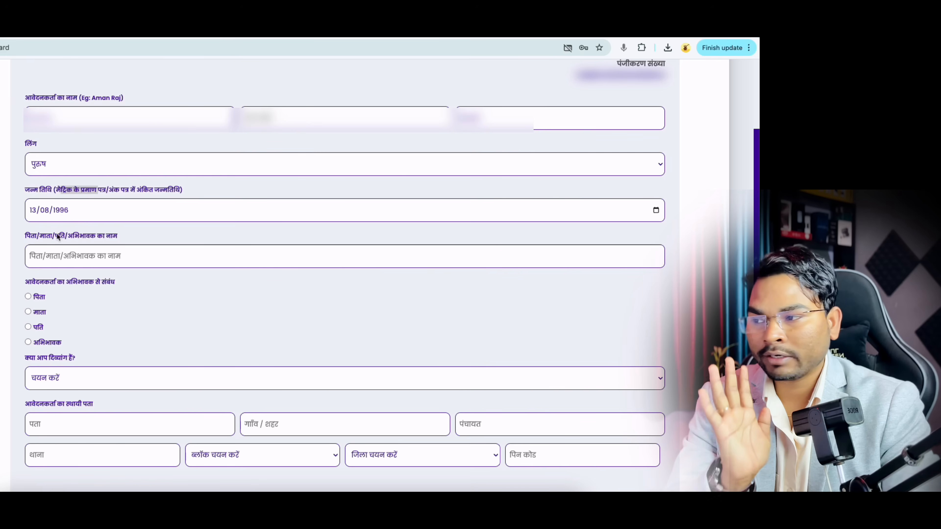
pyautogui.click(33, 238)
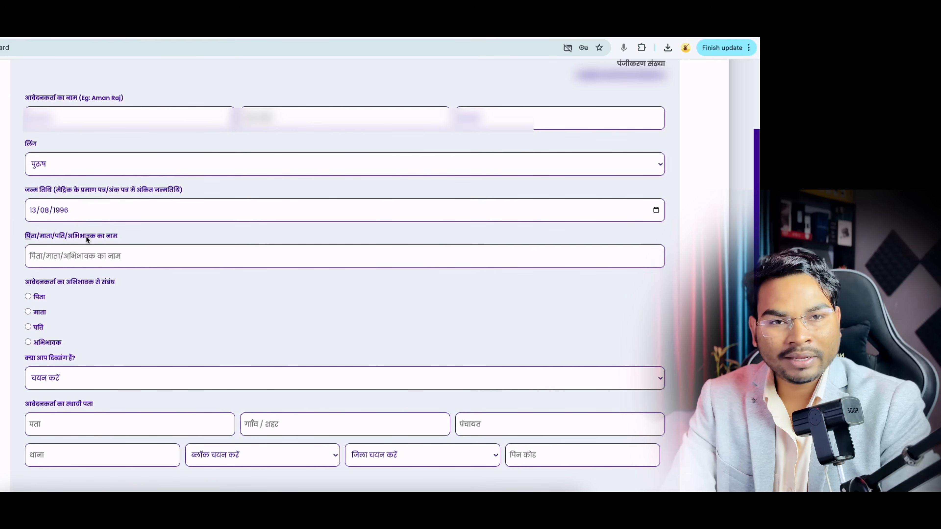
# Step: With पिता as guardian relation, answer No to the दिव्यांग disability question
pyautogui.scroll(-2, 94, 262)
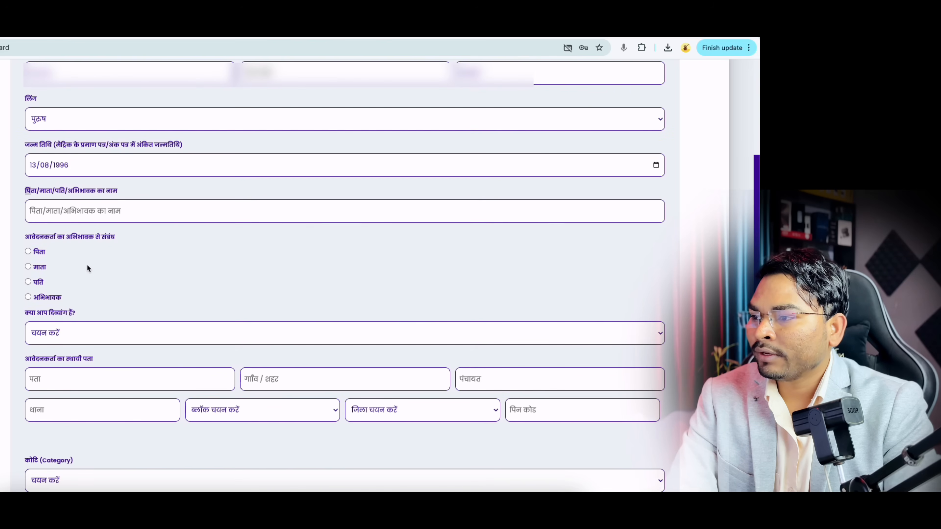
pyautogui.moveTo(25, 238); pyautogui.dragTo(105, 241)
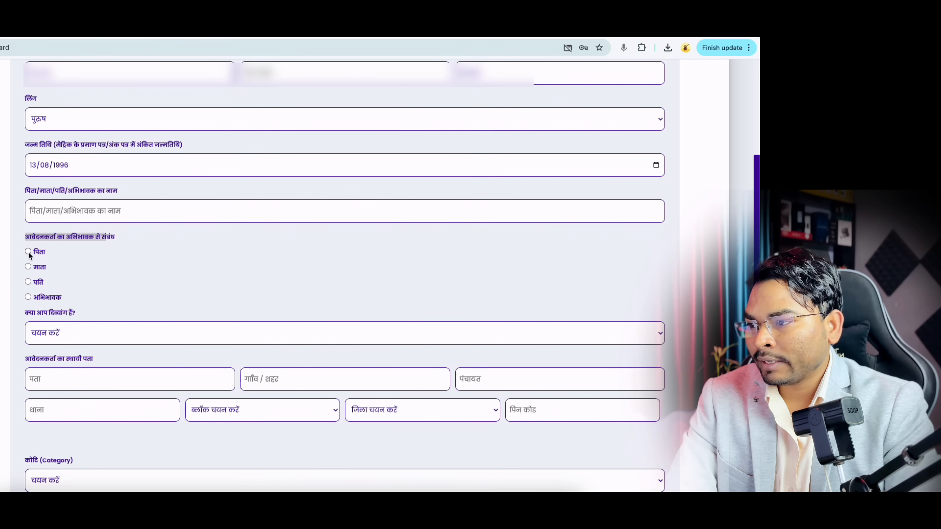
pyautogui.scroll(-3, 220, 255)
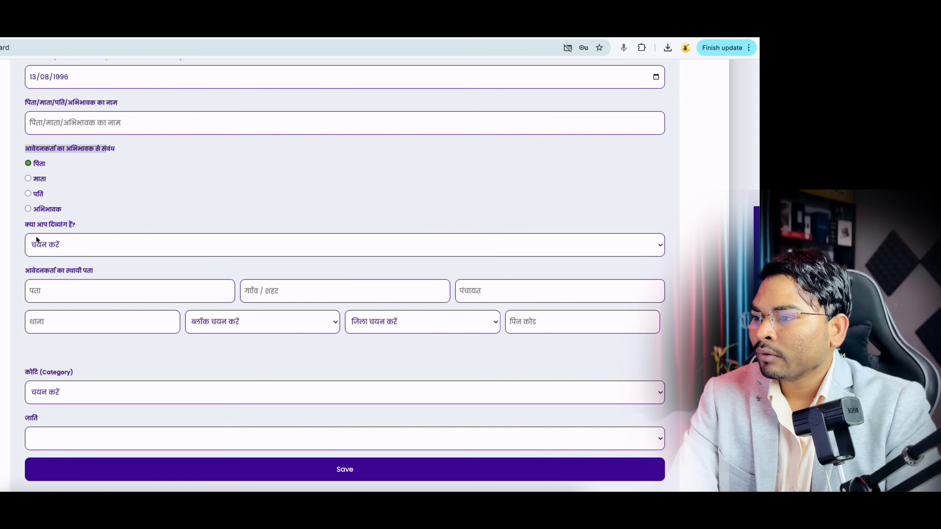
pyautogui.click(31, 228)
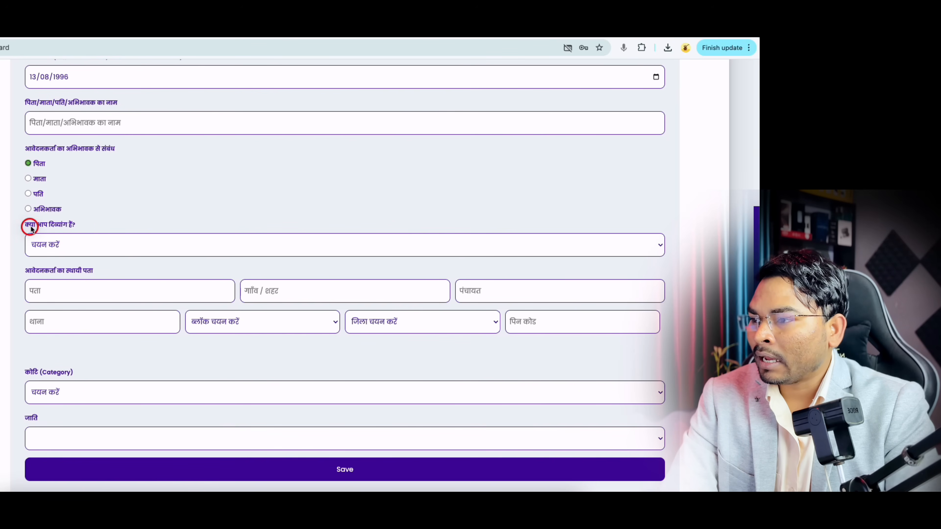
pyautogui.click(57, 246)
pyautogui.click(54, 257)
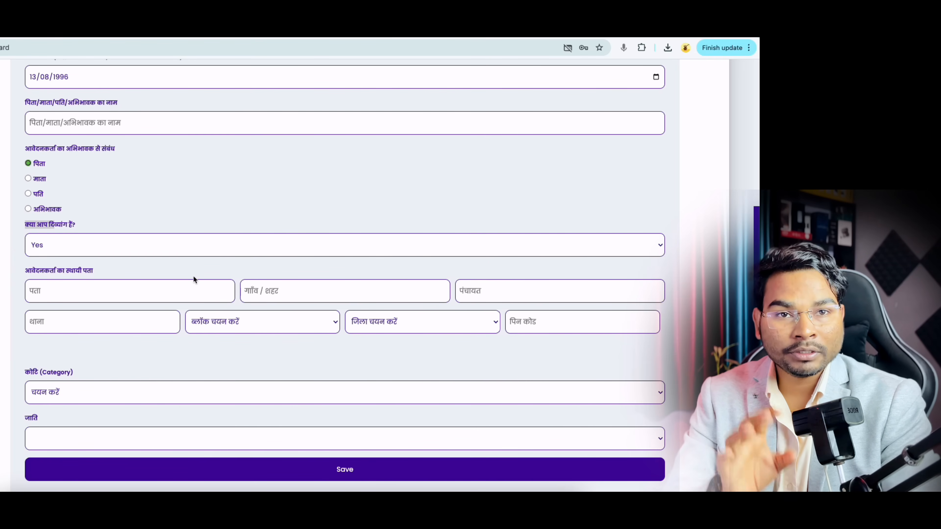
pyautogui.click(80, 244)
pyautogui.click(70, 256)
# Step: Open the ब्लॉक and कोटि dropdowns under the permanent address
pyautogui.scroll(-1, 95, 284)
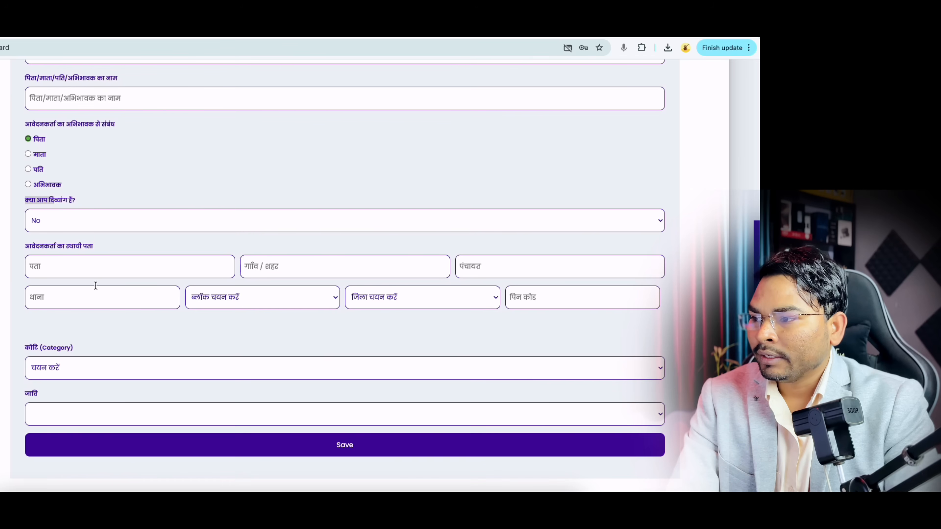
pyautogui.moveTo(26, 249); pyautogui.dragTo(85, 251)
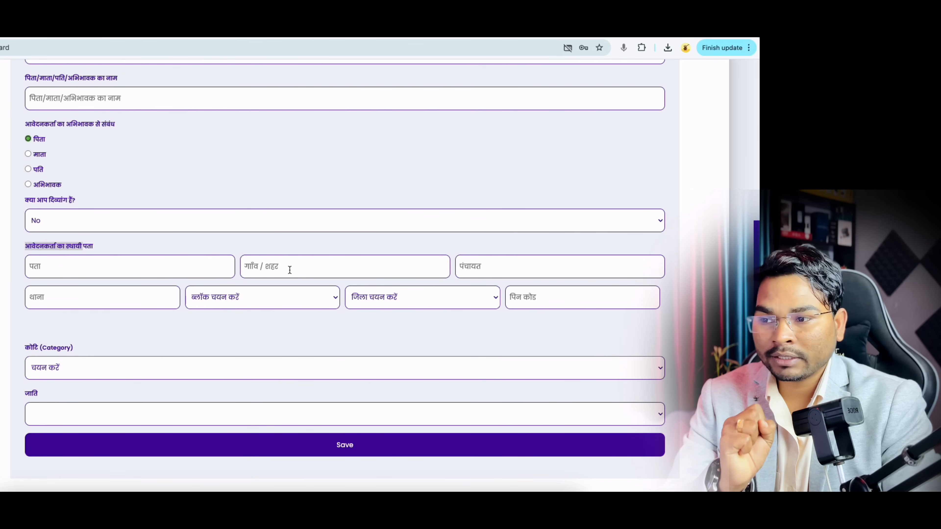
pyautogui.click(248, 301)
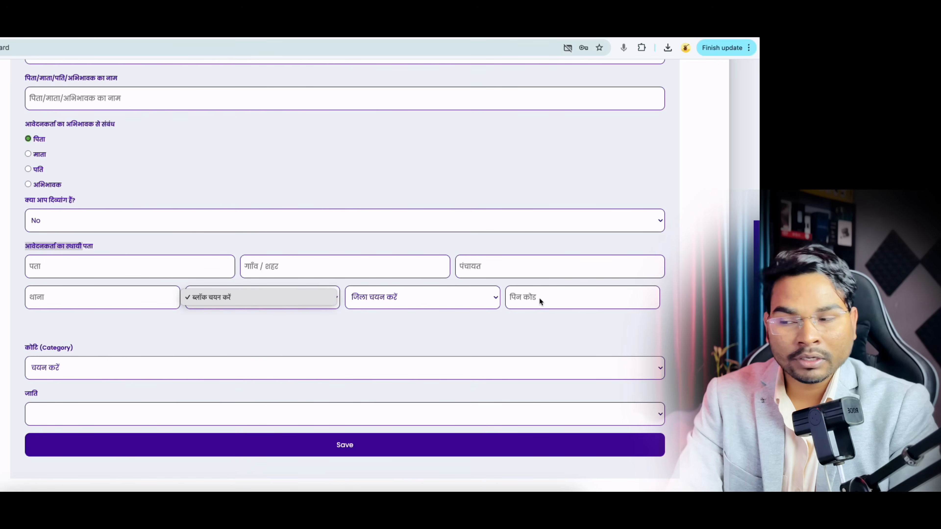
pyautogui.click(92, 372)
pyautogui.click(89, 372)
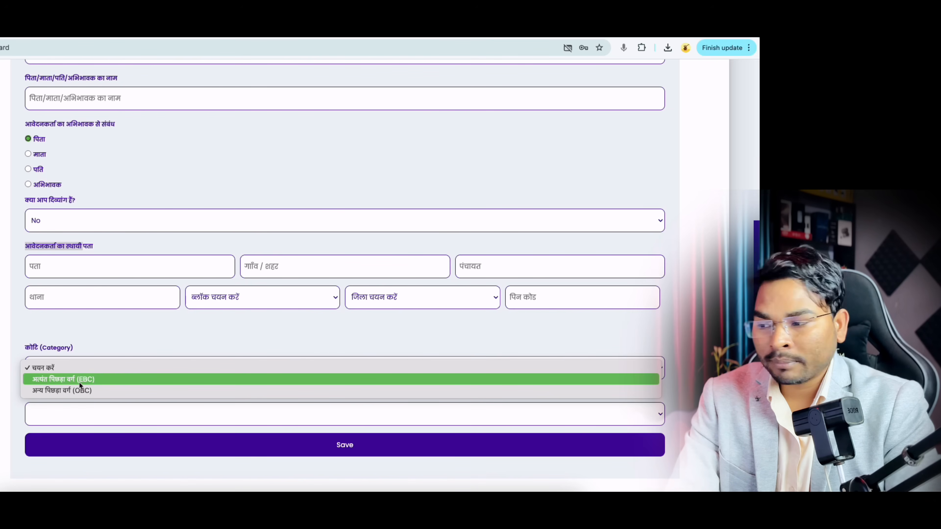
# Step: Choose category अत्यंत पिछड़ा वर्ग (EBC) and caste BC-1/97/प्रजापति (कुम्हार)
pyautogui.click(86, 380)
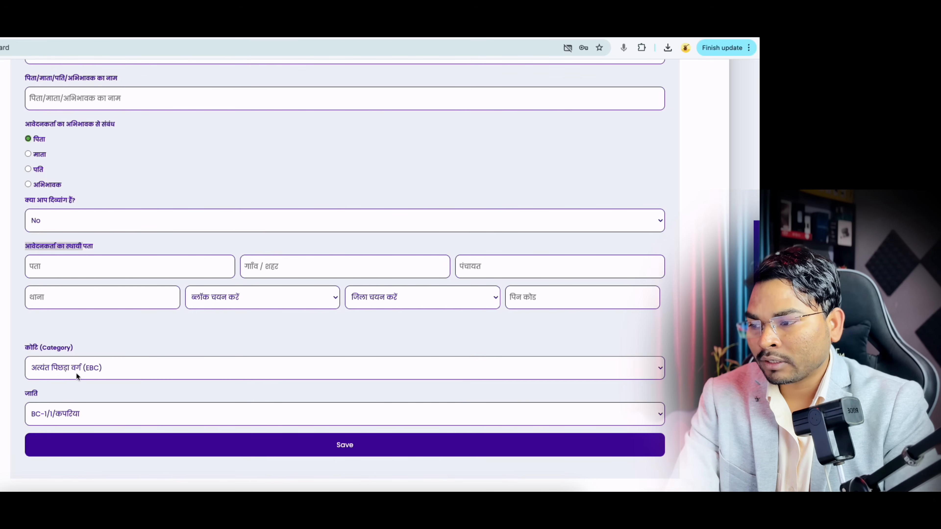
pyautogui.scroll(-2, 149, 373)
pyautogui.click(68, 394)
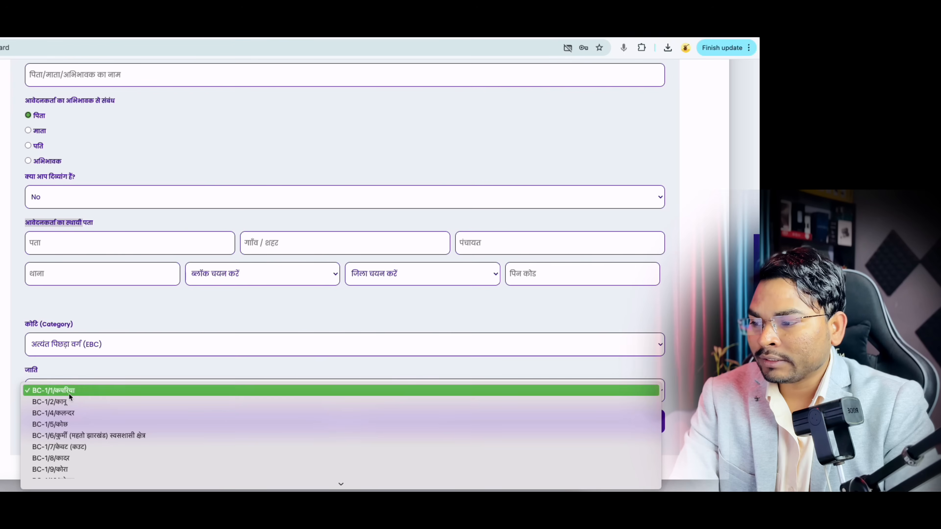
pyautogui.scroll(-3, 93, 424)
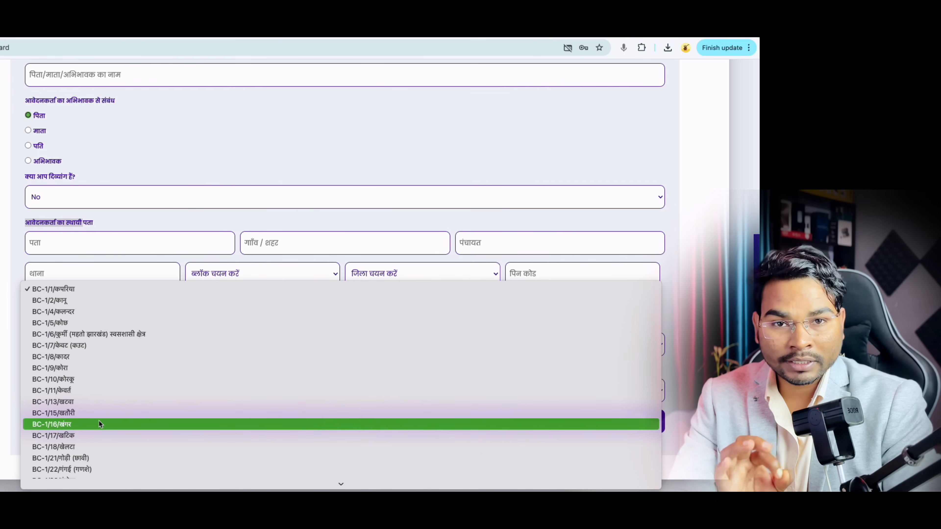
pyautogui.scroll(-2, 98, 424)
pyautogui.scroll(-4, 99, 424)
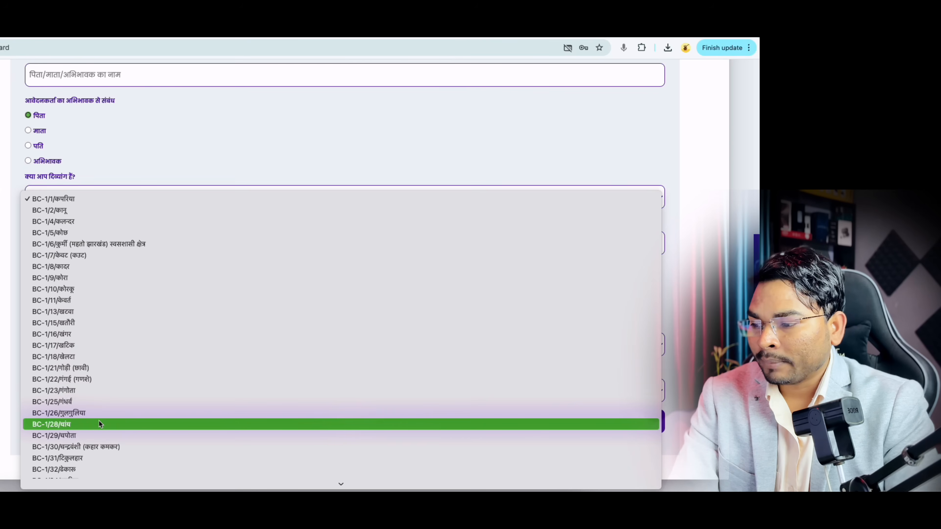
pyautogui.scroll(-6, 98, 424)
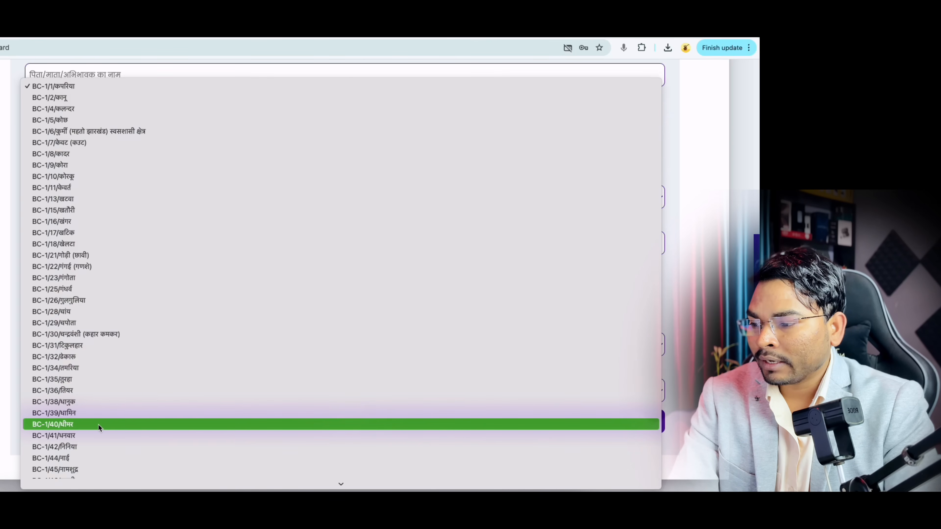
pyautogui.scroll(-8, 98, 425)
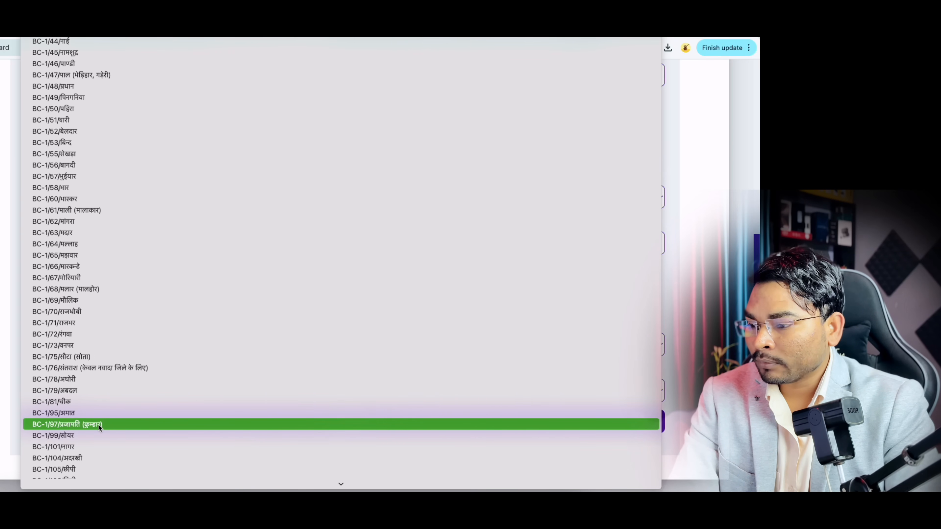
pyautogui.scroll(-1, 98, 425)
pyautogui.click(98, 424)
pyautogui.click(86, 399)
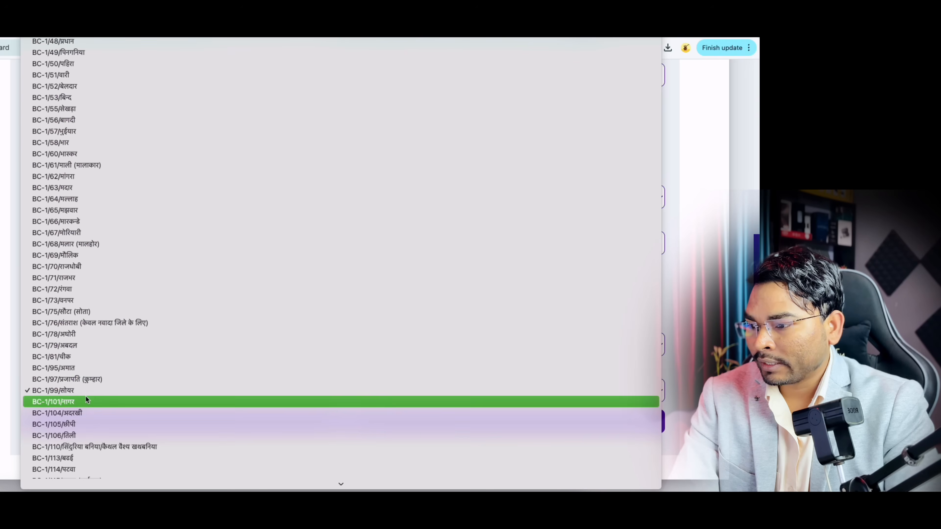
pyautogui.click(85, 378)
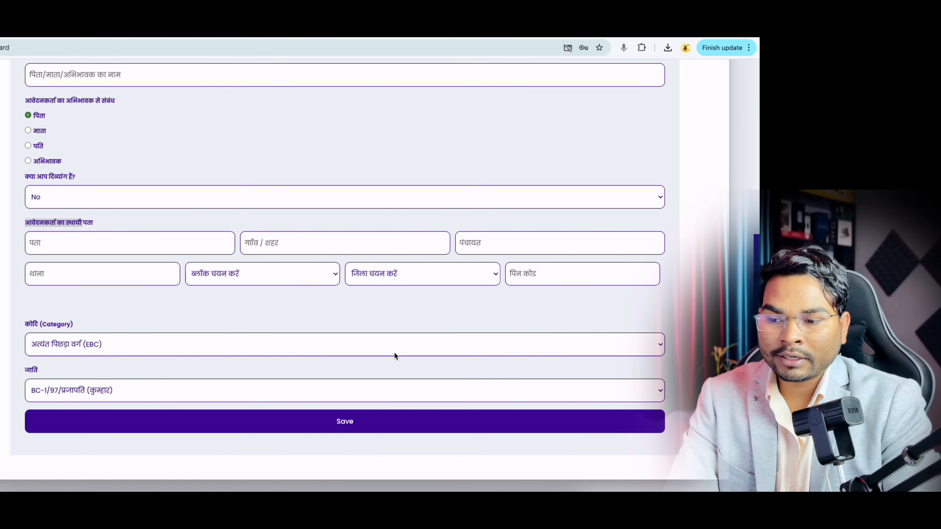
# Step: Save the applicant details and start a 10TH education entry for BIHAR SCHOOL EXAMINATION BOARD
pyautogui.click(366, 423)
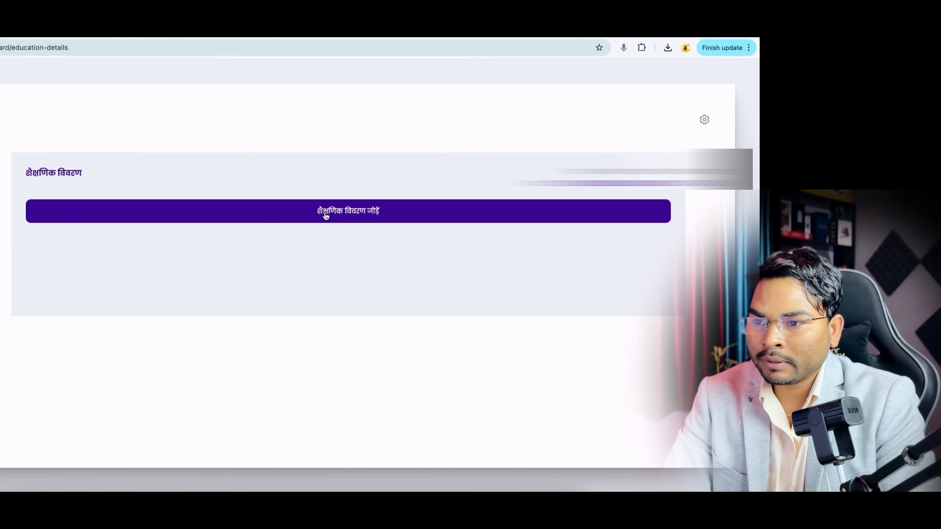
pyautogui.click(368, 215)
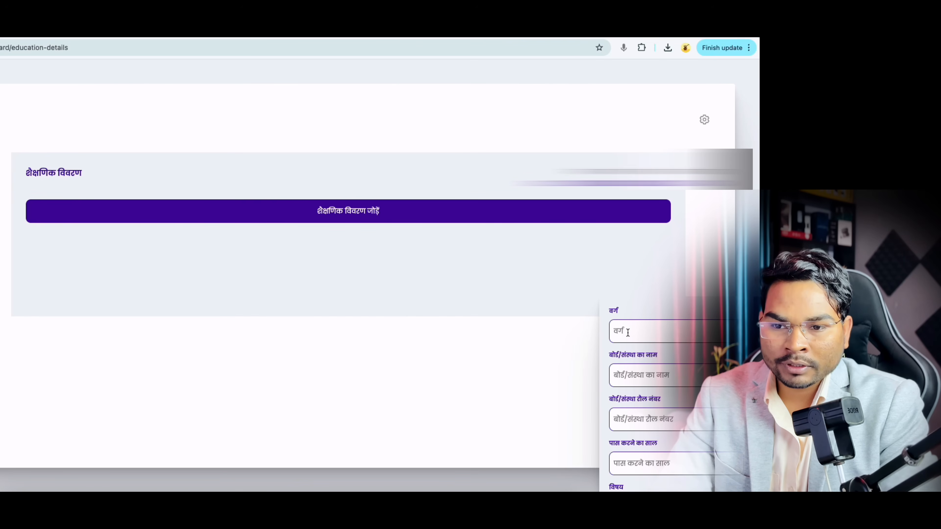
pyautogui.write('10')
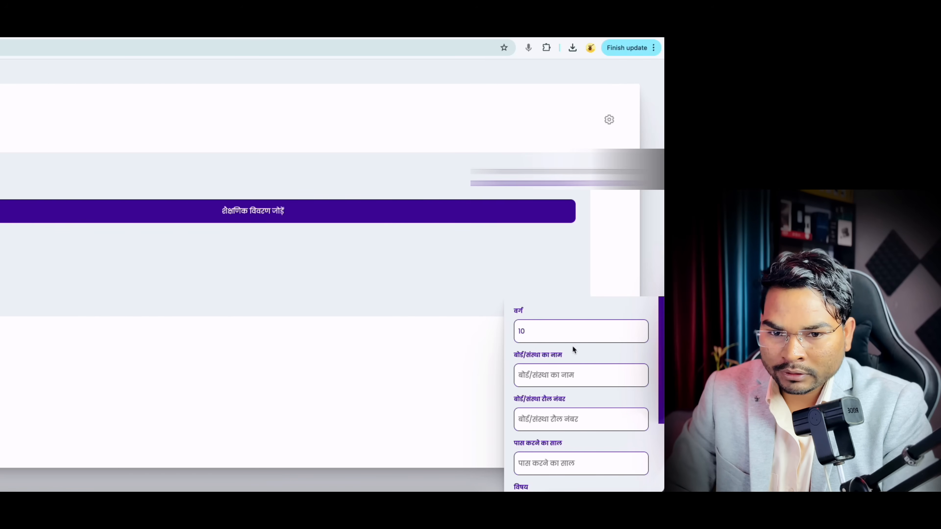
pyautogui.write('TH')
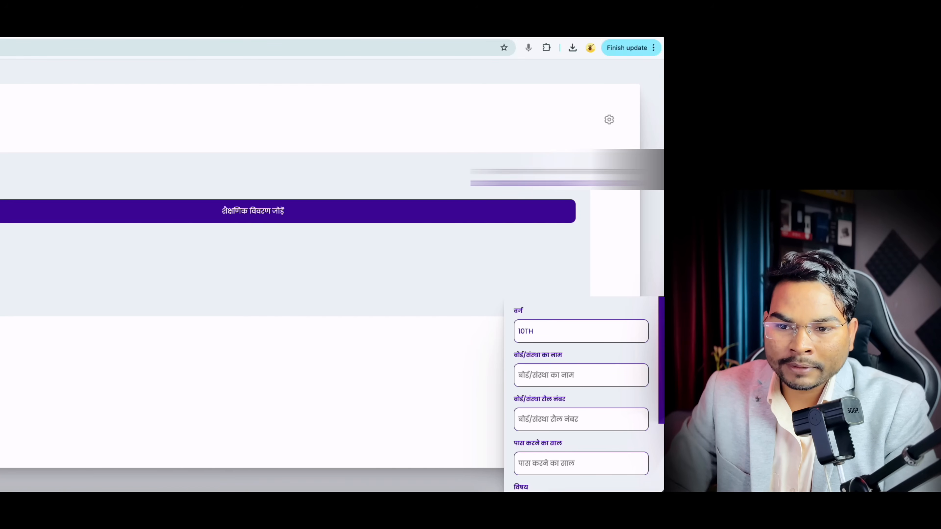
pyautogui.click(558, 374)
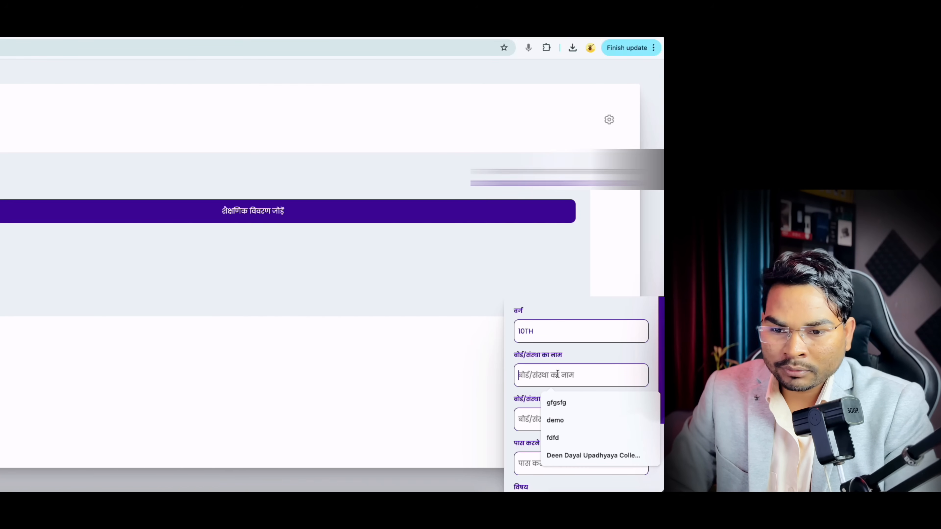
pyautogui.write('BIHAR S')
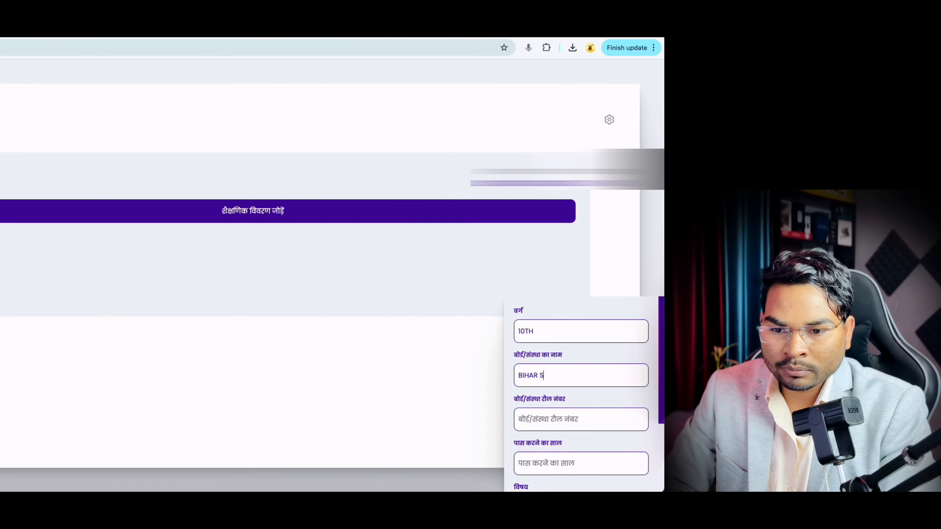
pyautogui.write('CHOOL')
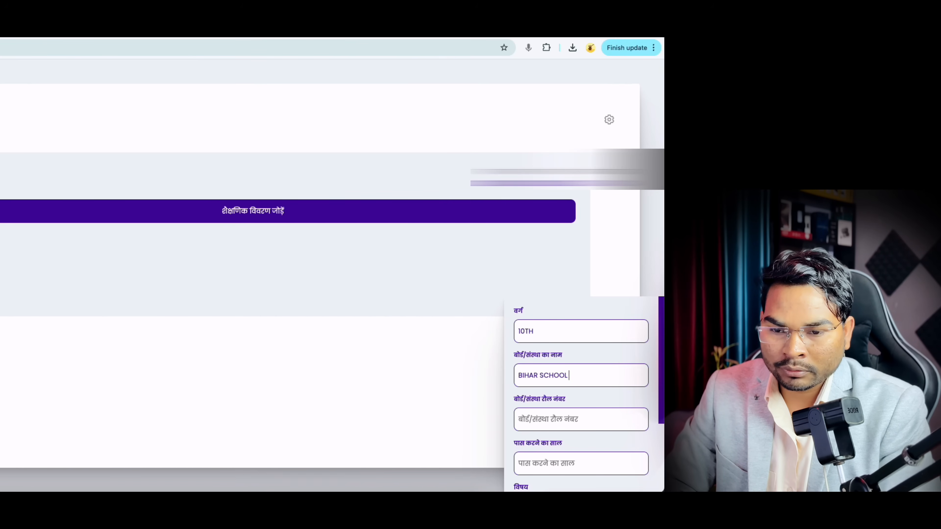
pyautogui.write(' EXAM')
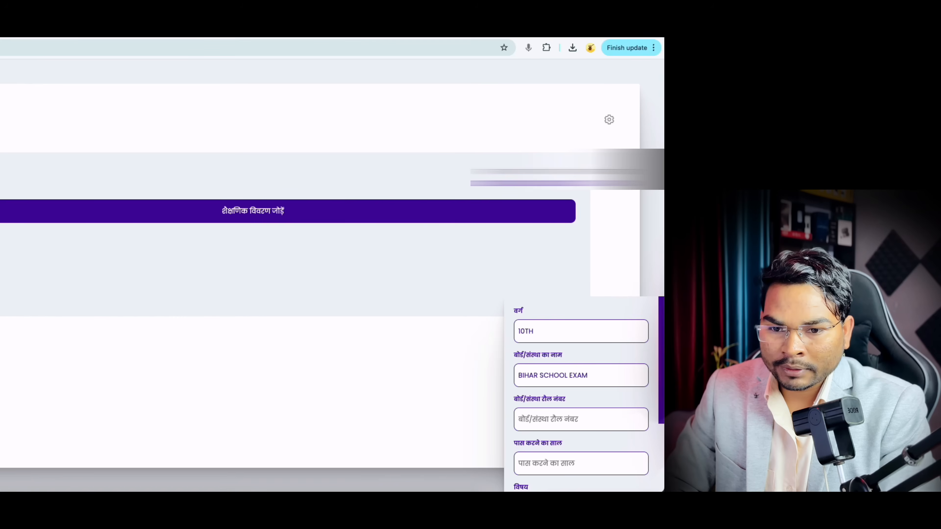
pyautogui.write('INATION BA')
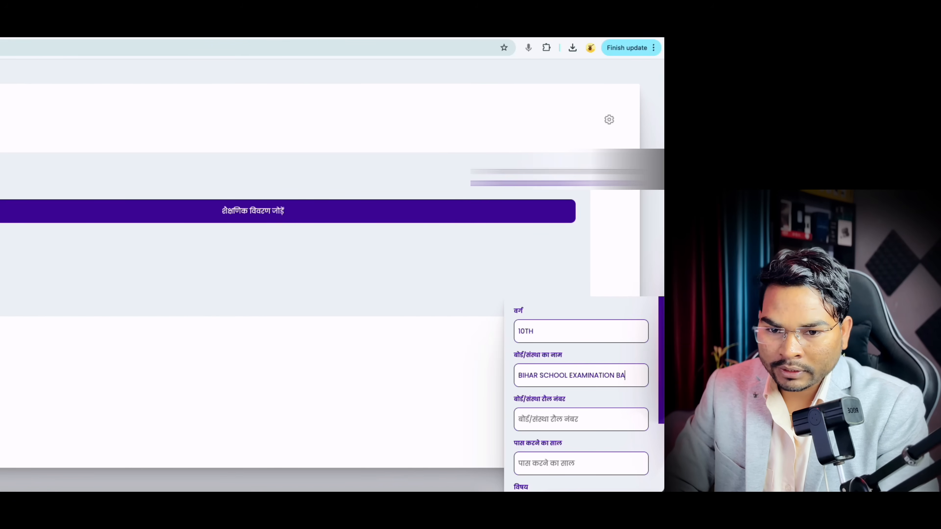
pyautogui.press('BackSpace')
pyautogui.write('OARD')
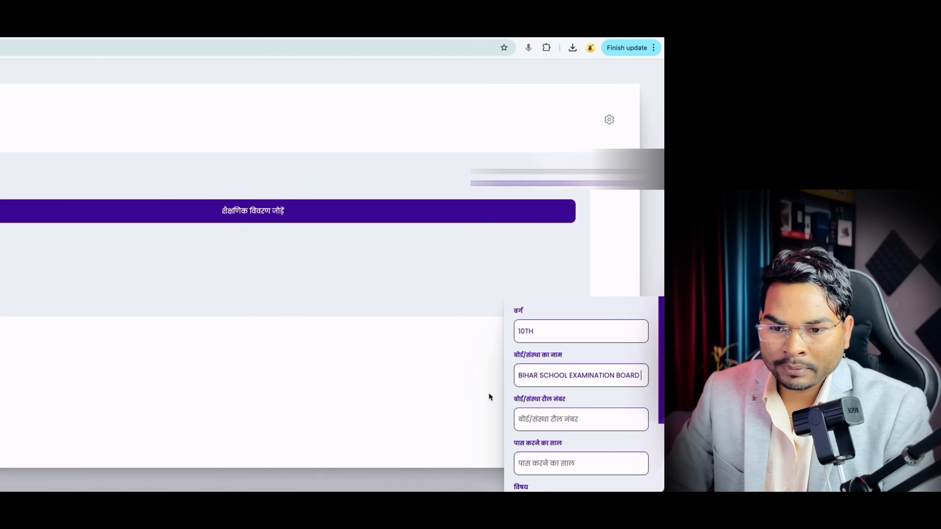
pyautogui.click(554, 421)
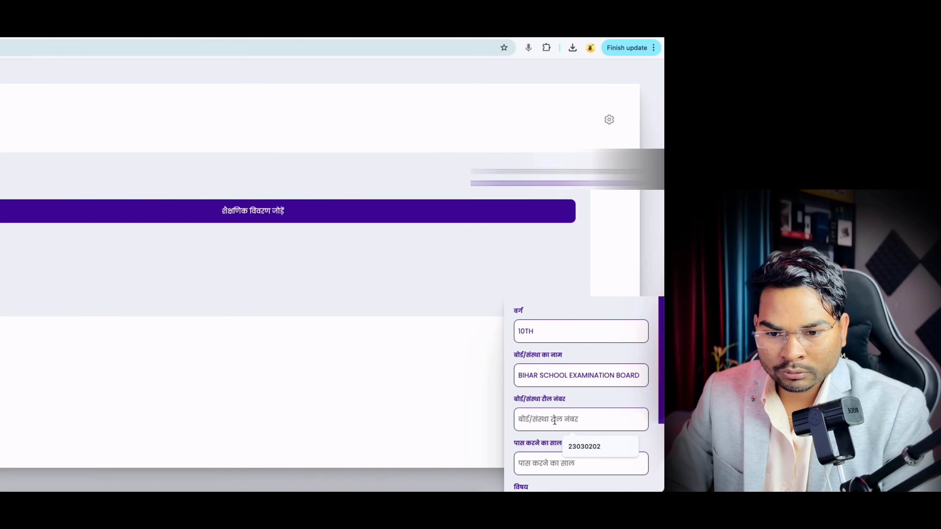
pyautogui.scroll(-1, 537, 434)
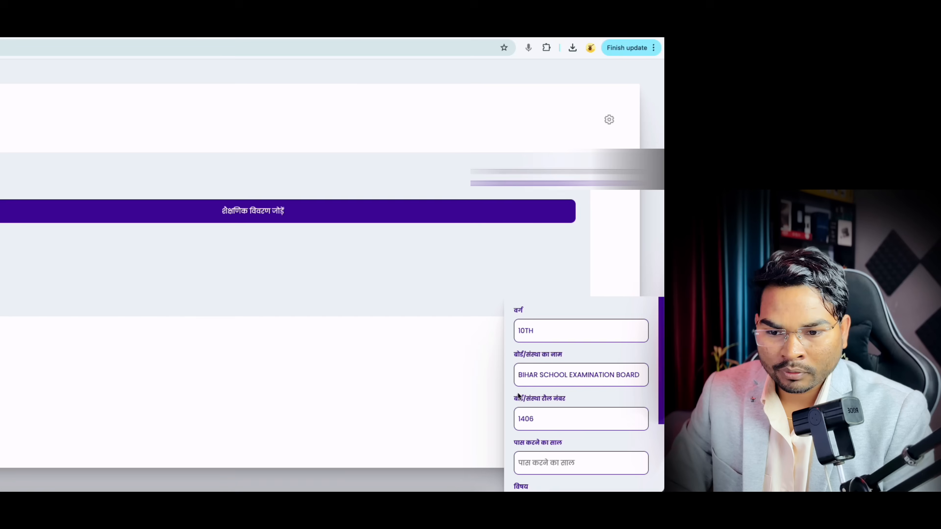
pyautogui.scroll(-1, 530, 443)
pyautogui.click(529, 449)
pyautogui.write('2')
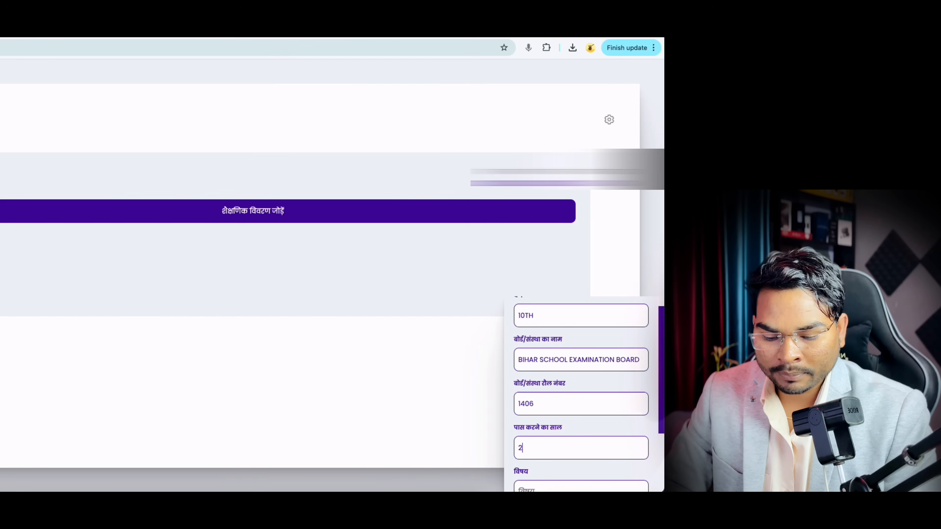
pyautogui.write('012')
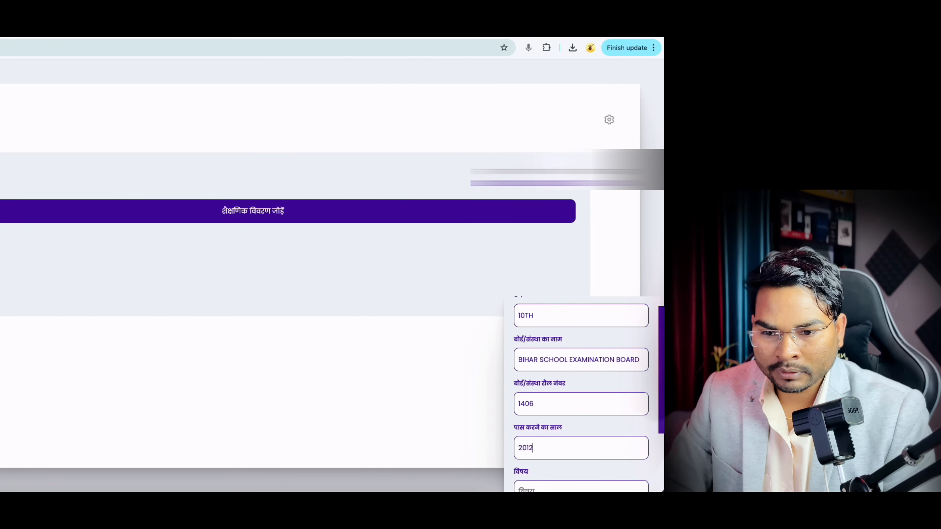
pyautogui.scroll(-3, 561, 480)
pyautogui.click(543, 443)
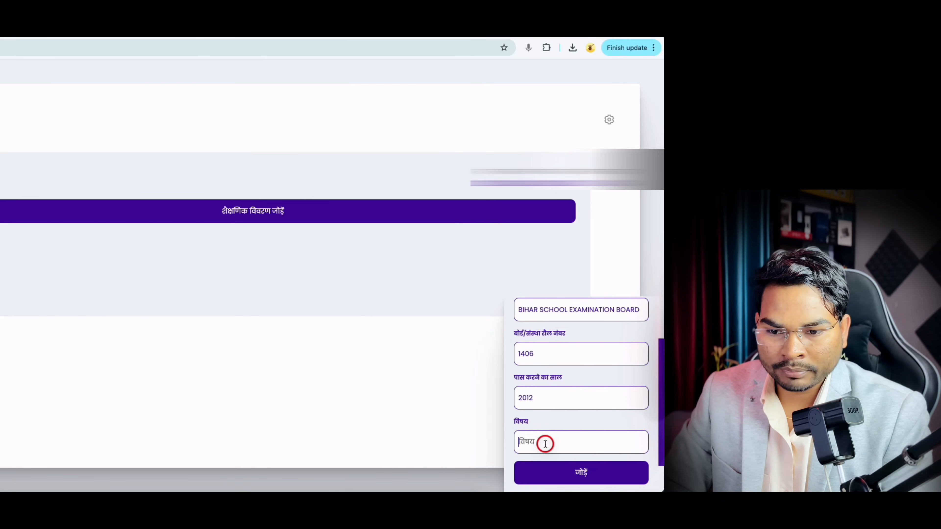
pyautogui.write('HND NE')
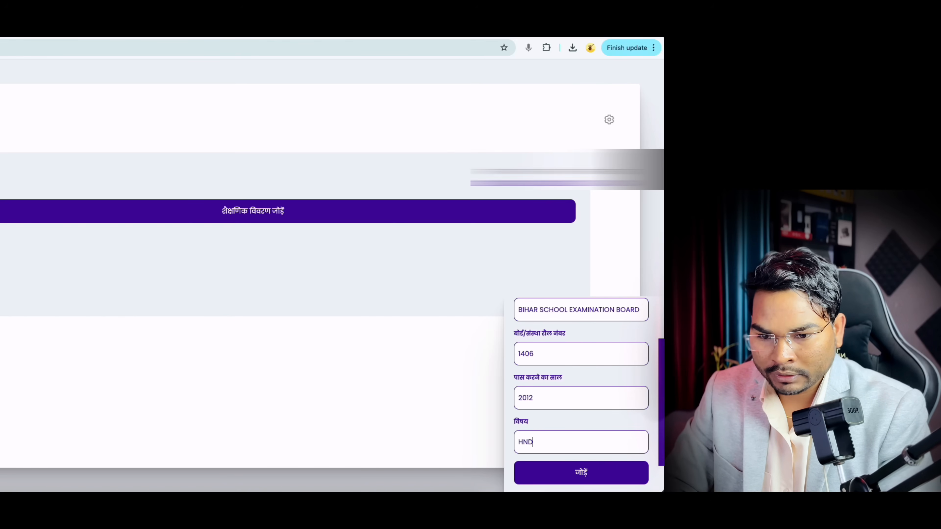
pyautogui.press('BackSpace')
pyautogui.press('BackSpace')
pyautogui.write('EN')
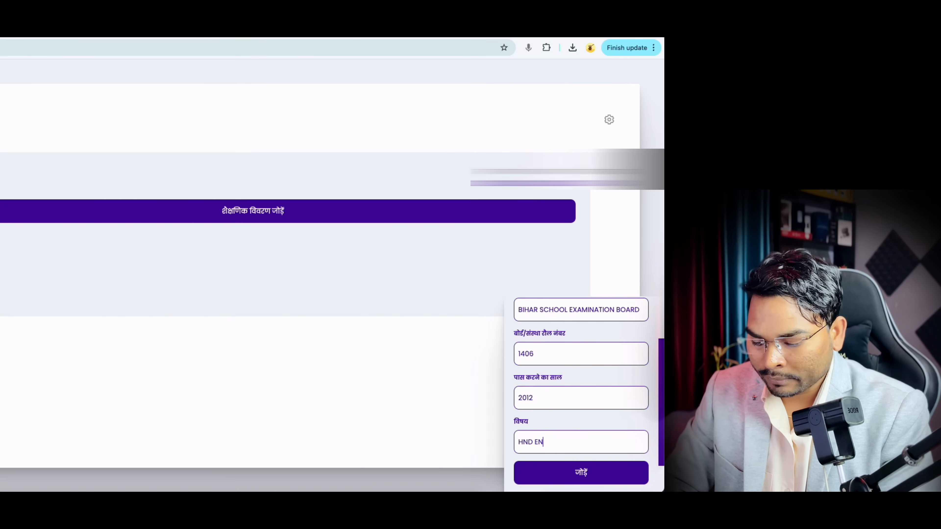
pyautogui.write('G MA')
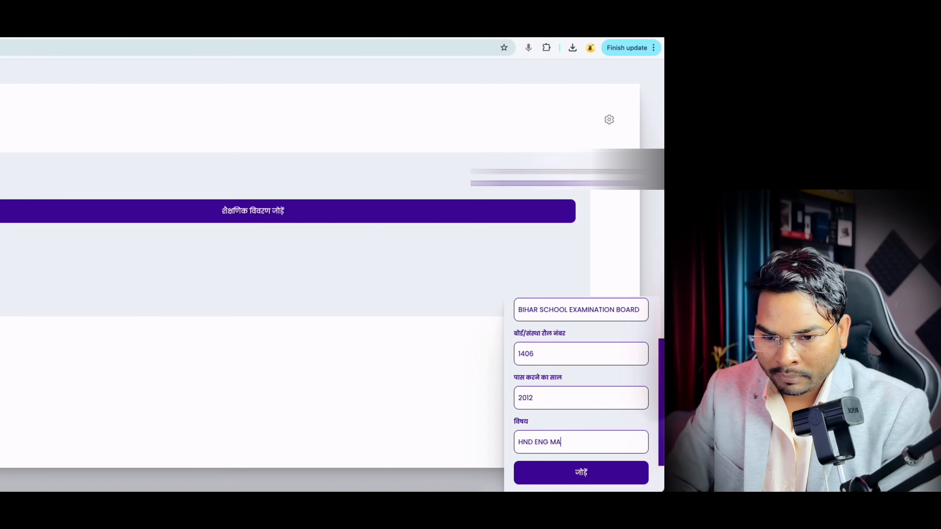
pyautogui.write('T SNK SC SSC')
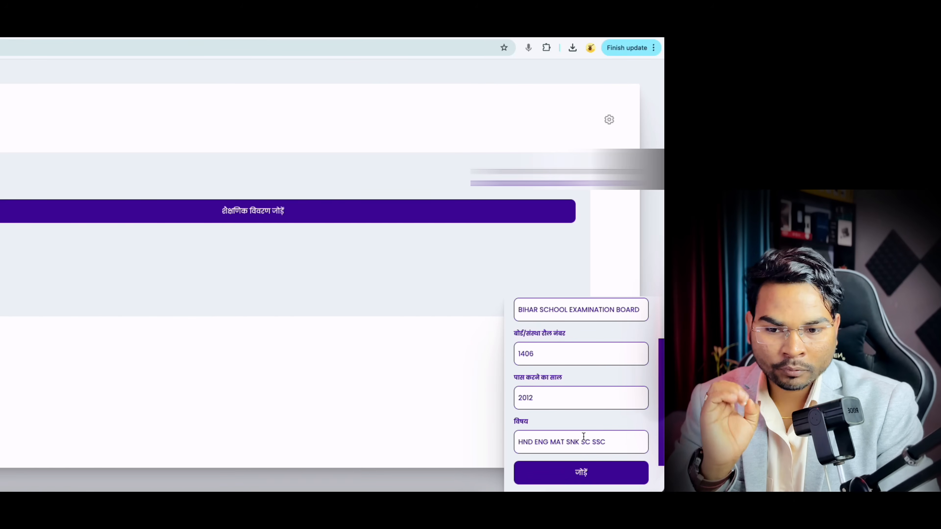
pyautogui.click(589, 478)
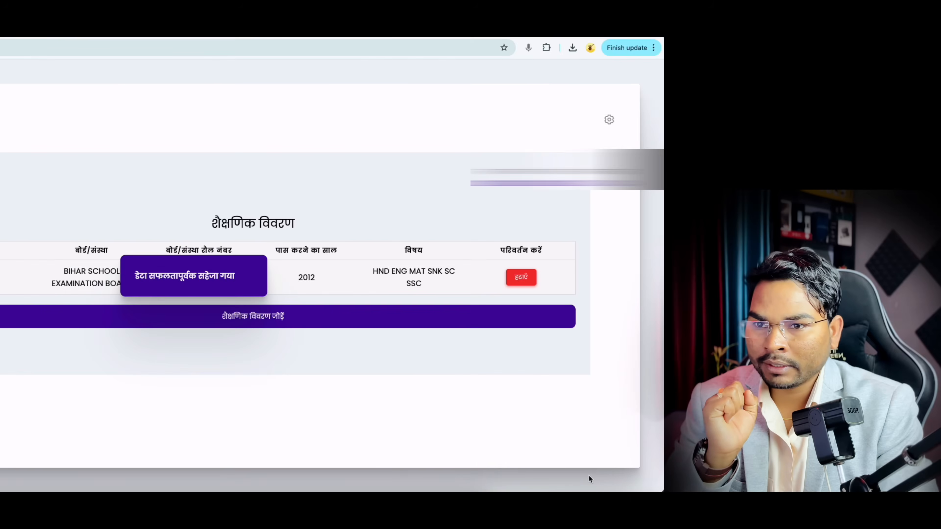
pyautogui.click(261, 319)
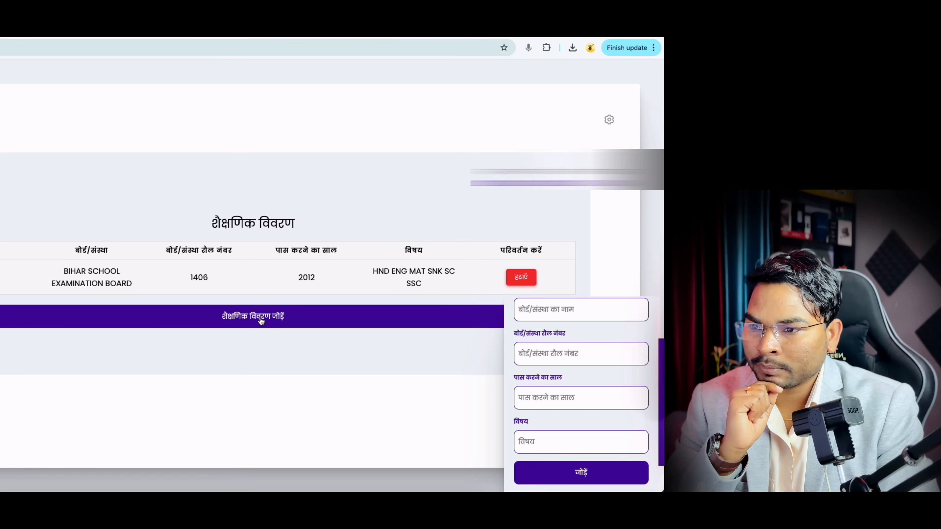
pyautogui.scroll(2, 523, 324)
pyautogui.click(529, 330)
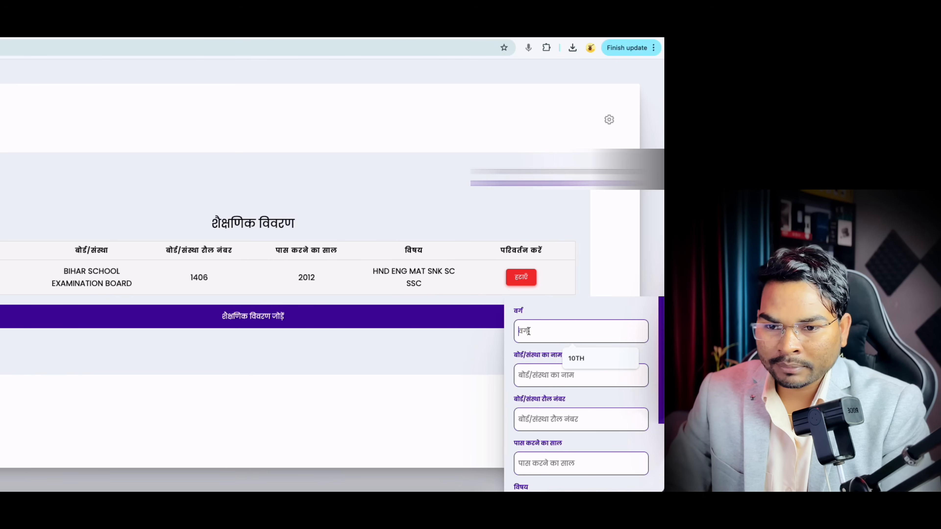
pyautogui.write('12TH')
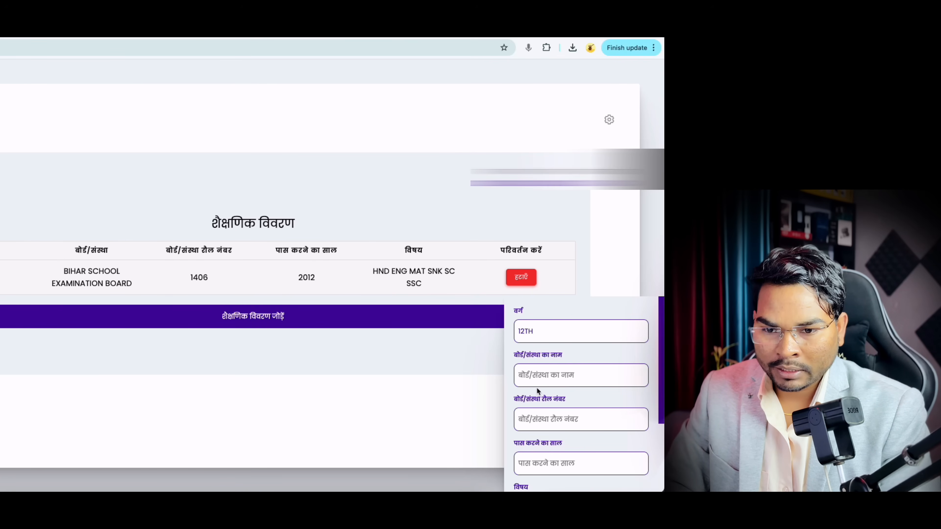
pyautogui.click(538, 382)
pyautogui.click(567, 473)
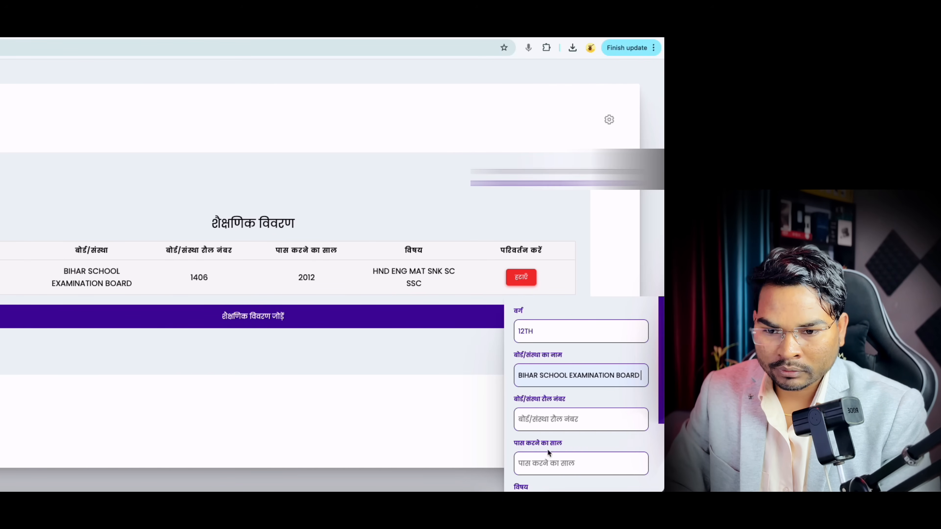
pyautogui.click(543, 422)
pyautogui.click(569, 448)
pyautogui.doubleClick(534, 423)
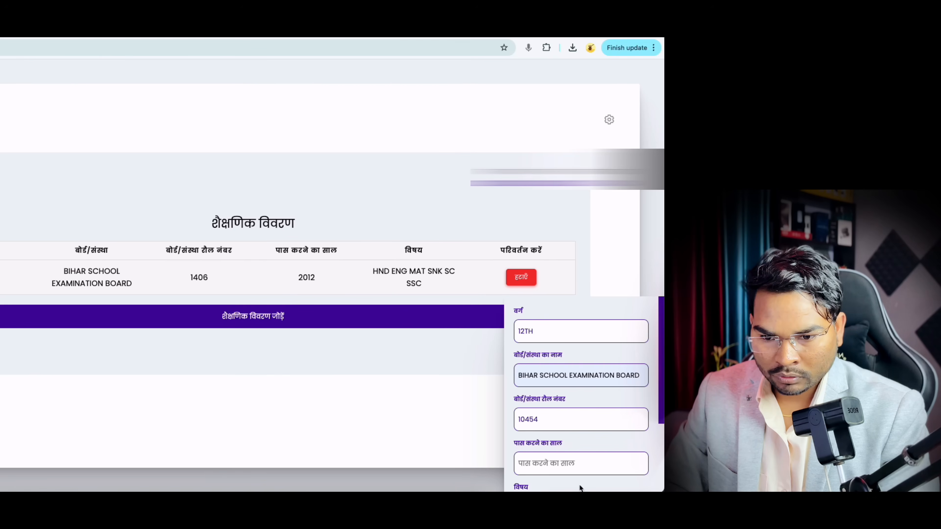
# Step: Enter passing year 2015 and subjects ENG HND PHY CHEM MAT, then add the entry
pyautogui.click(545, 466)
pyautogui.write('2015')
pyautogui.scroll(-3, 562, 414)
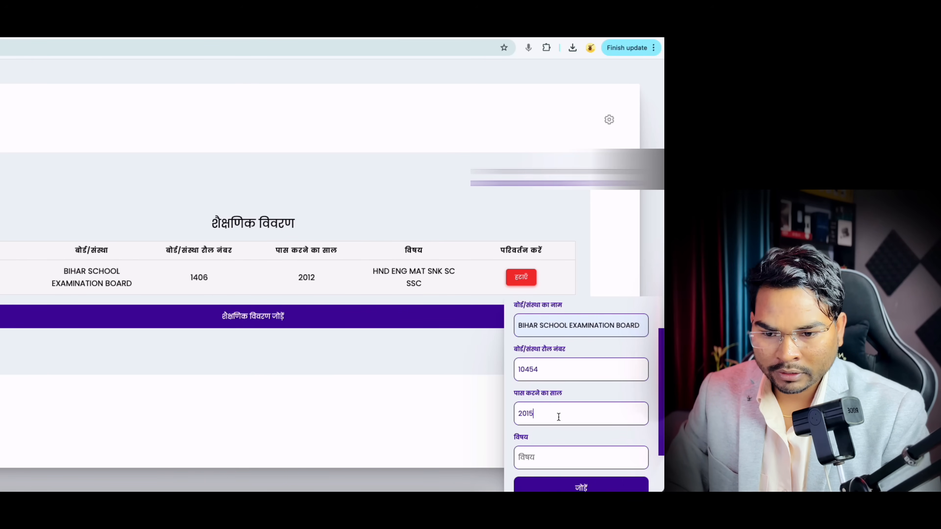
pyautogui.click(541, 405)
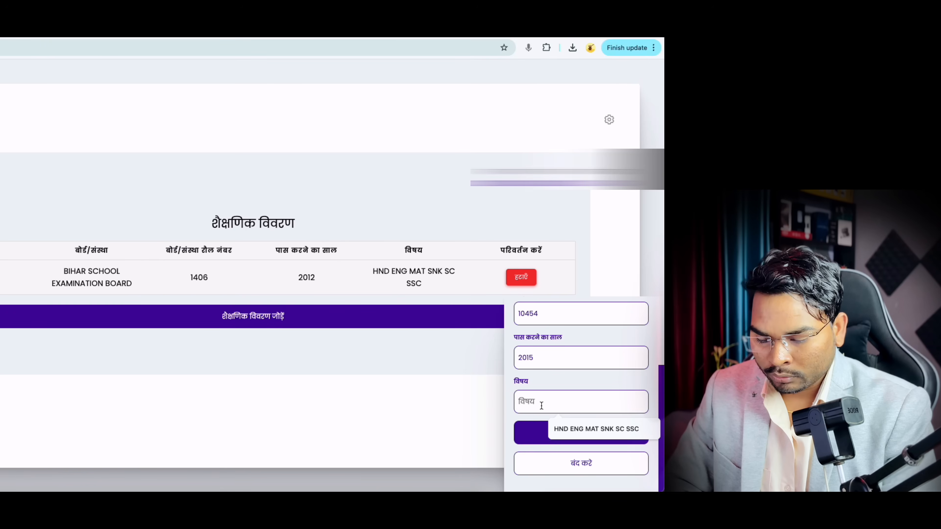
pyautogui.write('ENG HNG')
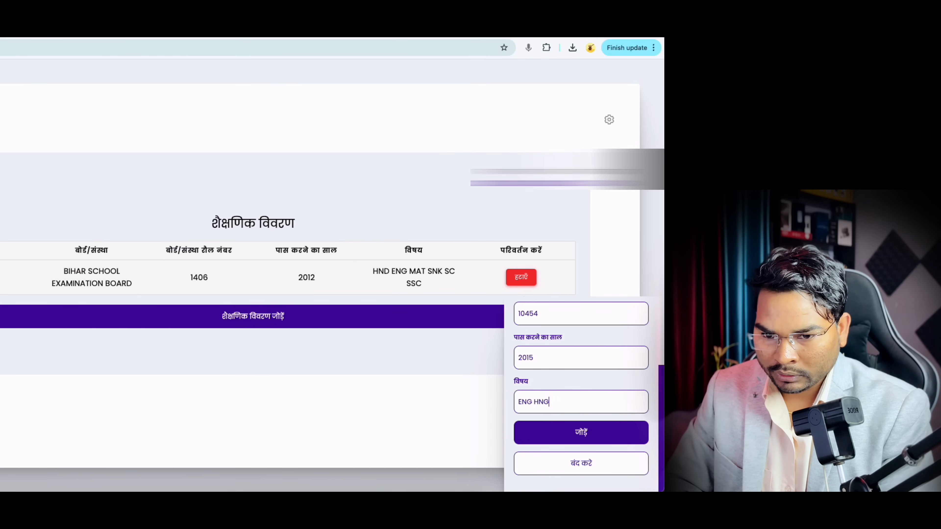
pyautogui.press('BackSpace')
pyautogui.write('D')
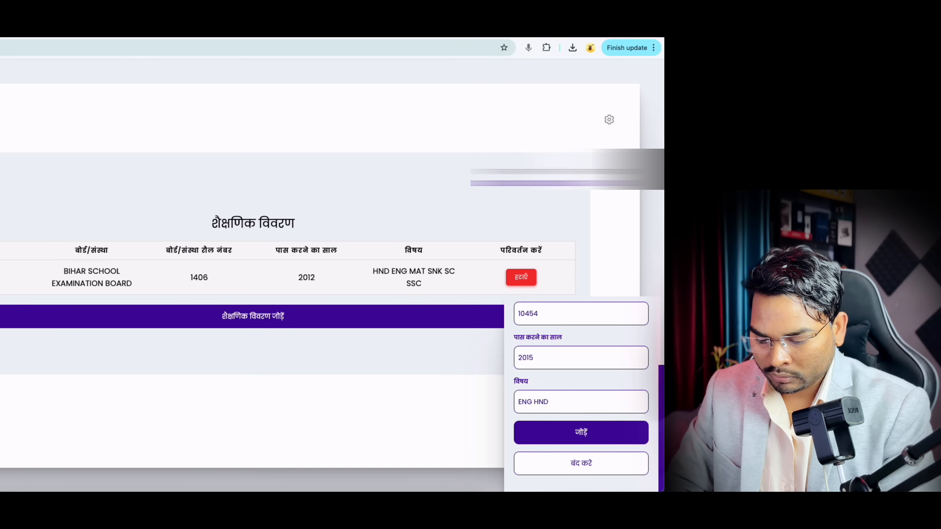
pyautogui.write(' PHY CHEM')
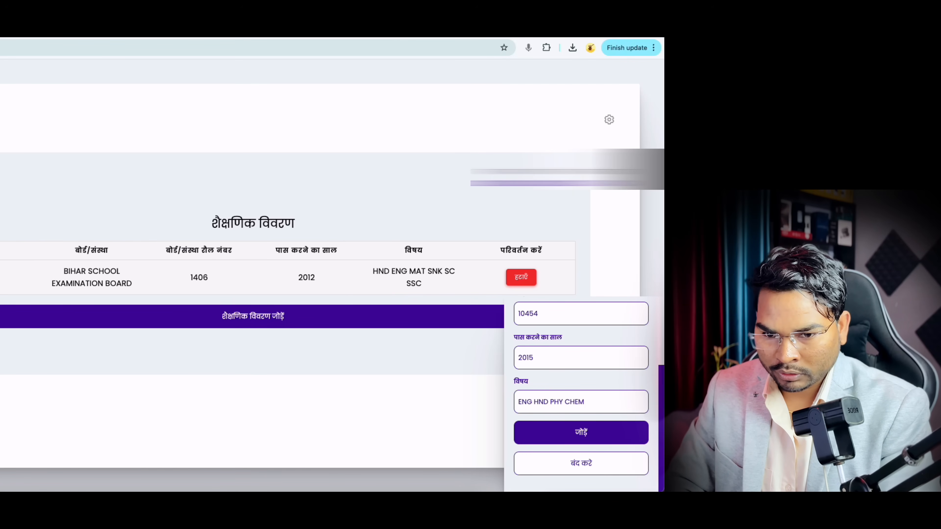
pyautogui.write(' MAT')
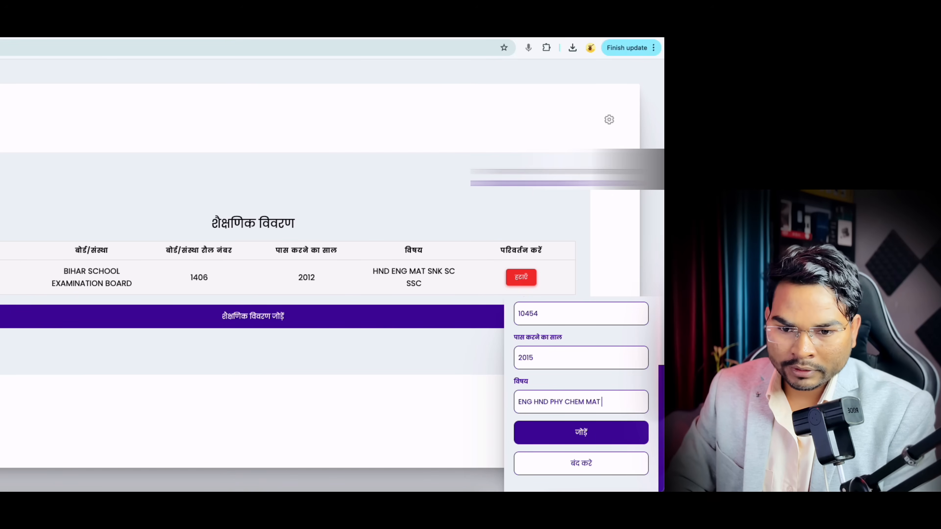
pyautogui.click(582, 432)
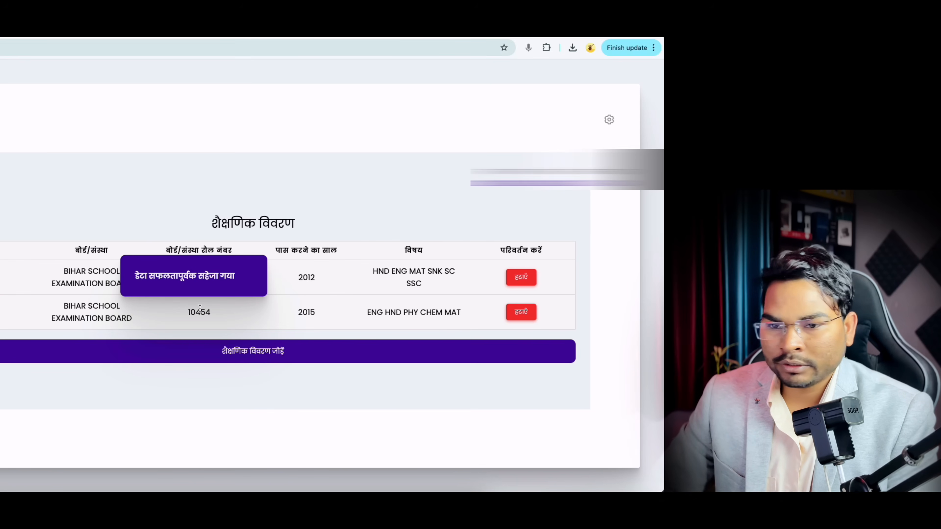
pyautogui.click(251, 354)
pyautogui.scroll(3, 541, 343)
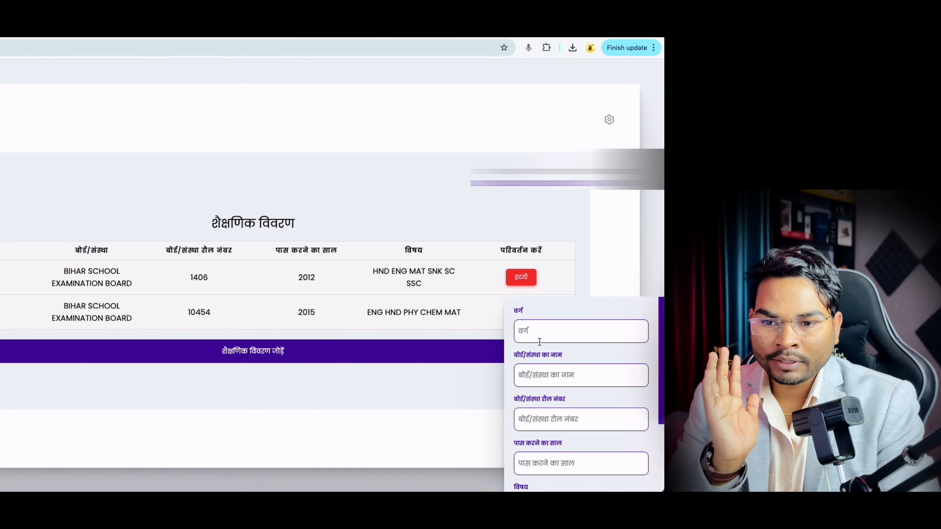
pyautogui.click(537, 326)
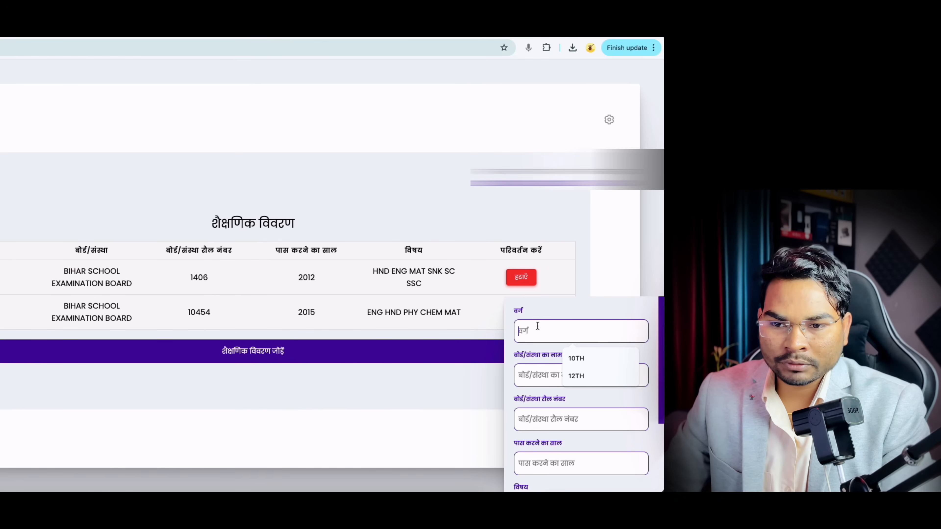
pyautogui.click(469, 368)
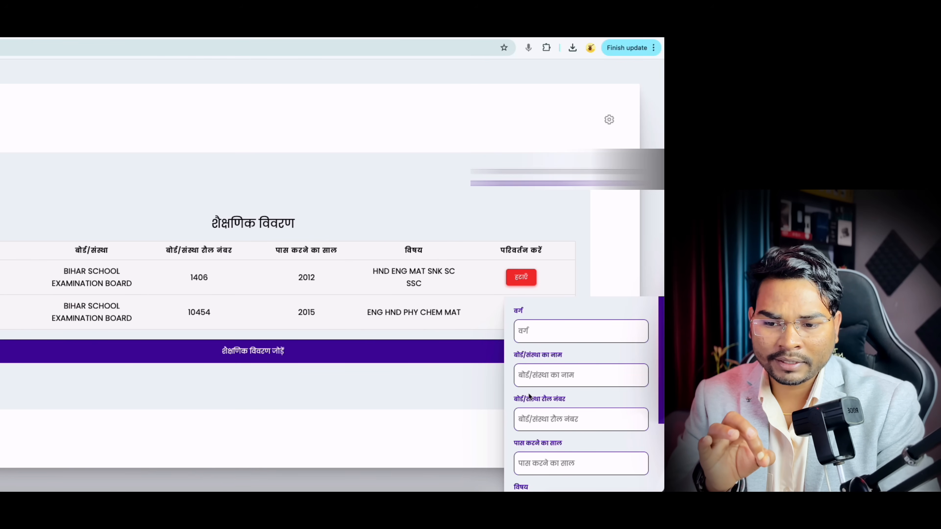
pyautogui.click(481, 347)
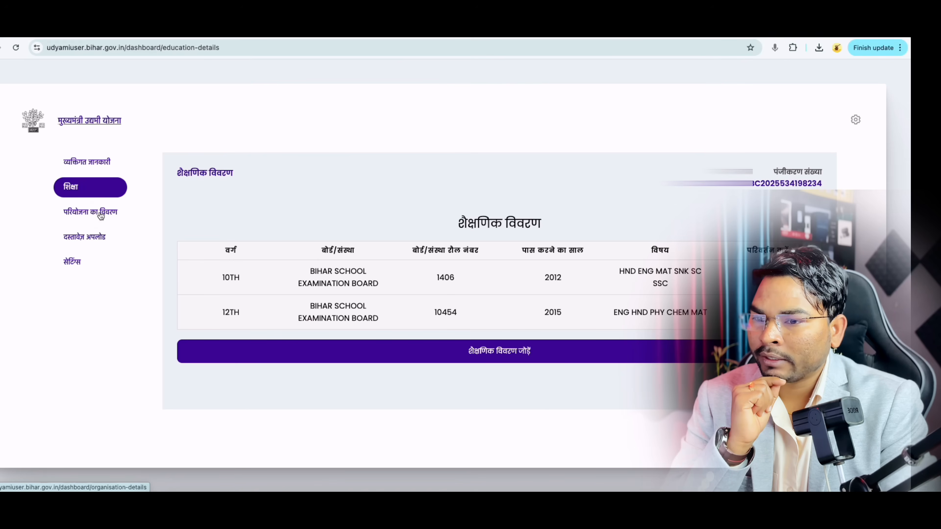
# Step: Go to the परियोजना का विवरण section and open the project dropdown
pyautogui.click(101, 216)
pyautogui.scroll(-1, 280, 248)
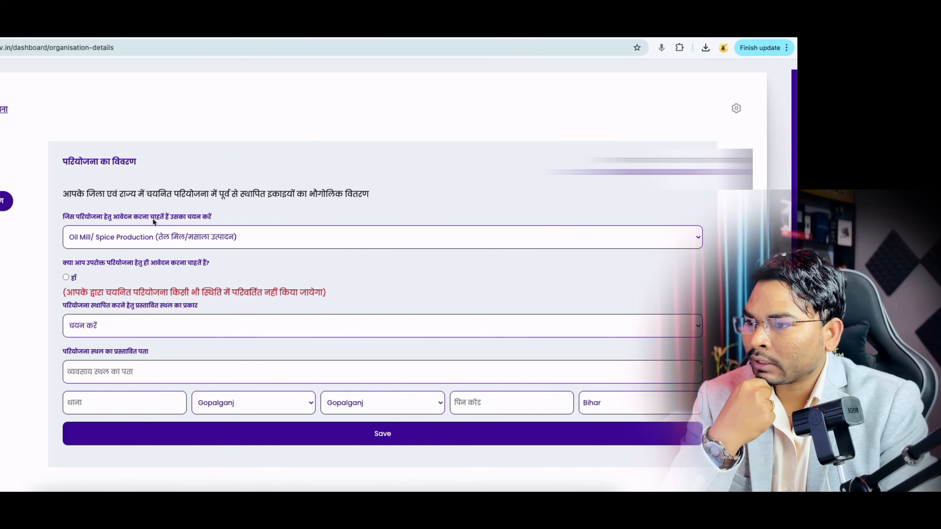
pyautogui.click(195, 238)
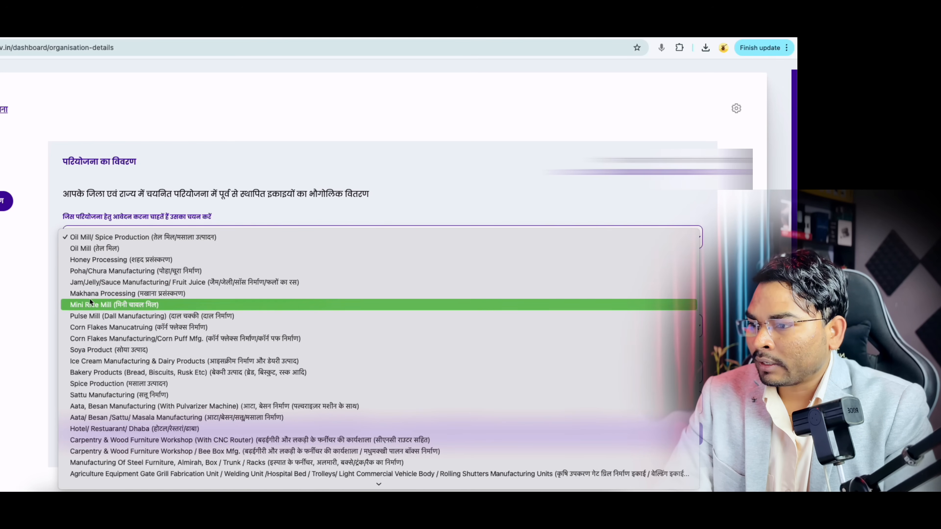
# Step: Select 'Bakery Products (Bread, Biscuits, Rusk Etc)' from the project list
pyautogui.scroll(-2, 115, 294)
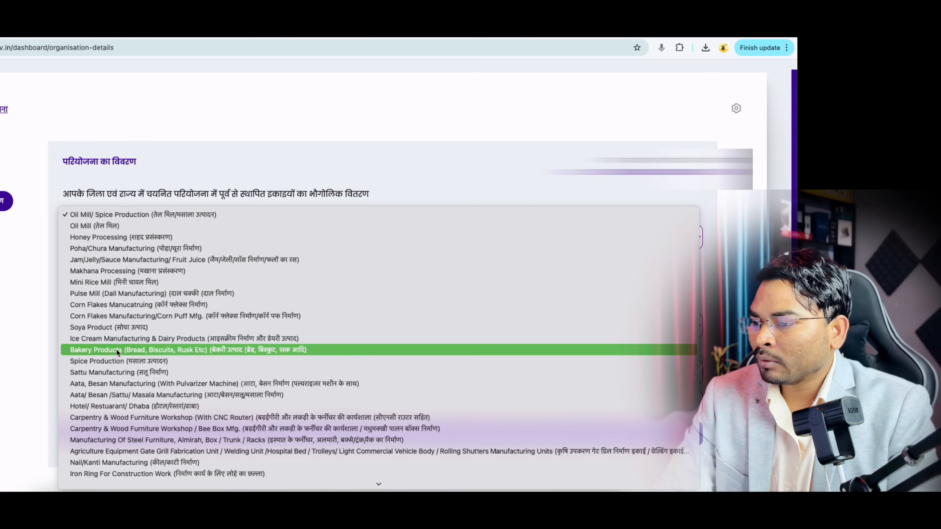
pyautogui.scroll(-1, 116, 350)
pyautogui.scroll(-15, 121, 359)
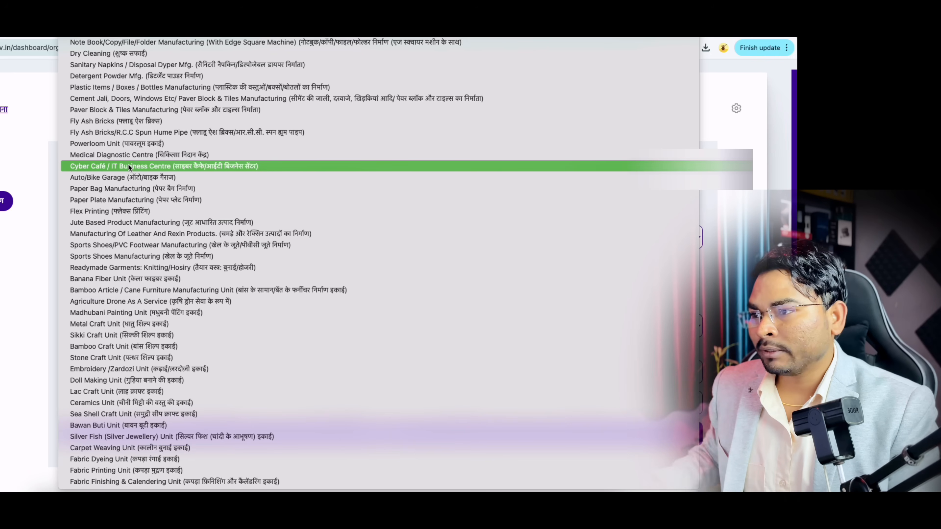
pyautogui.scroll(5, 136, 126)
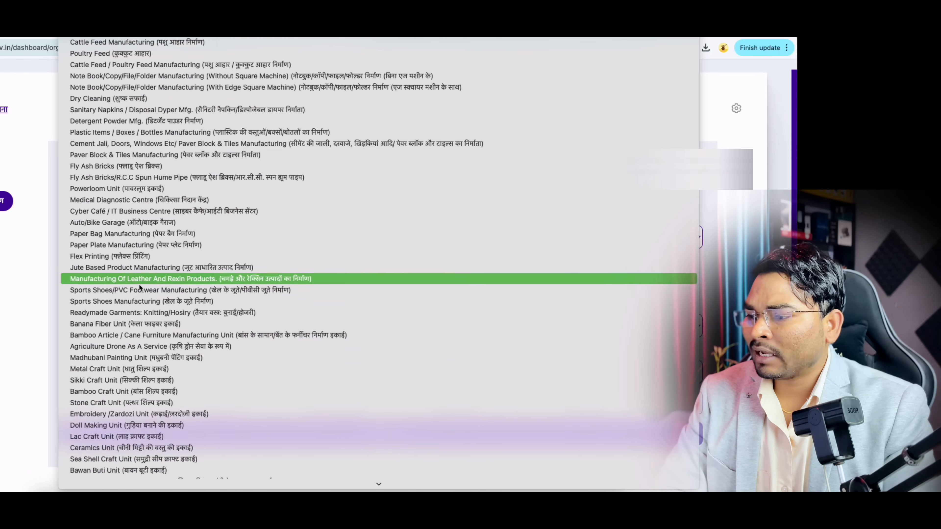
pyautogui.scroll(-2, 141, 349)
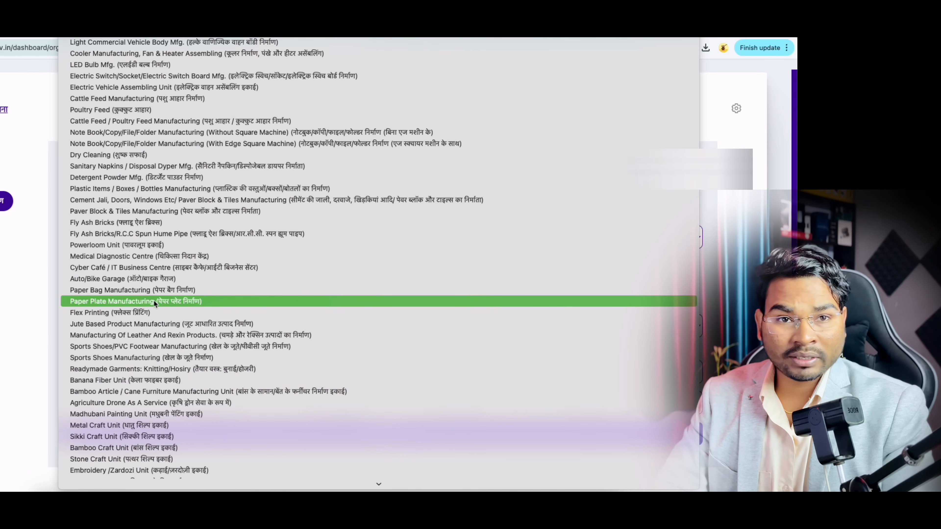
pyautogui.scroll(9, 197, 222)
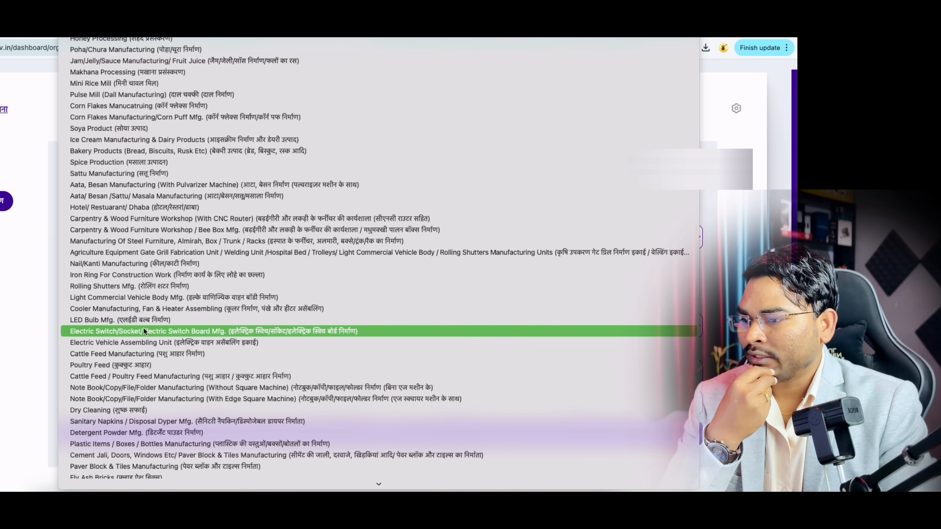
pyautogui.scroll(-5, 151, 421)
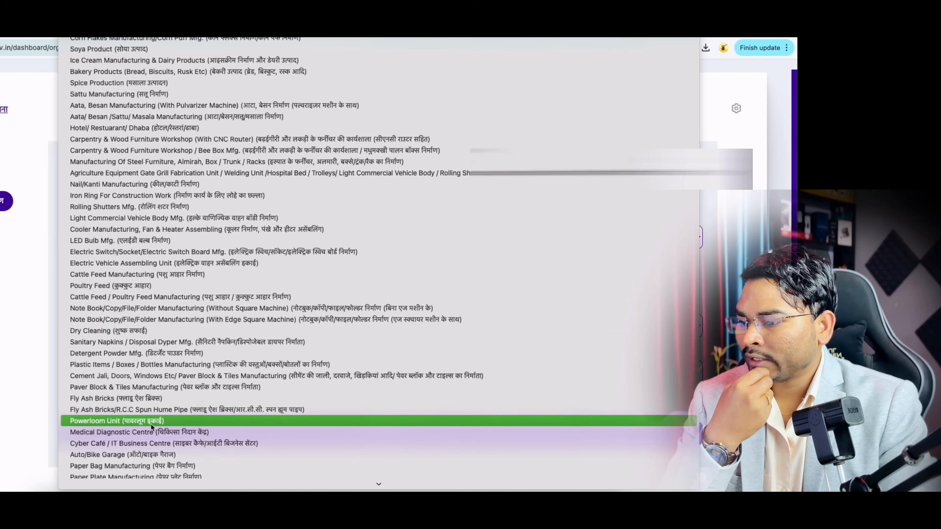
pyautogui.scroll(-5, 150, 425)
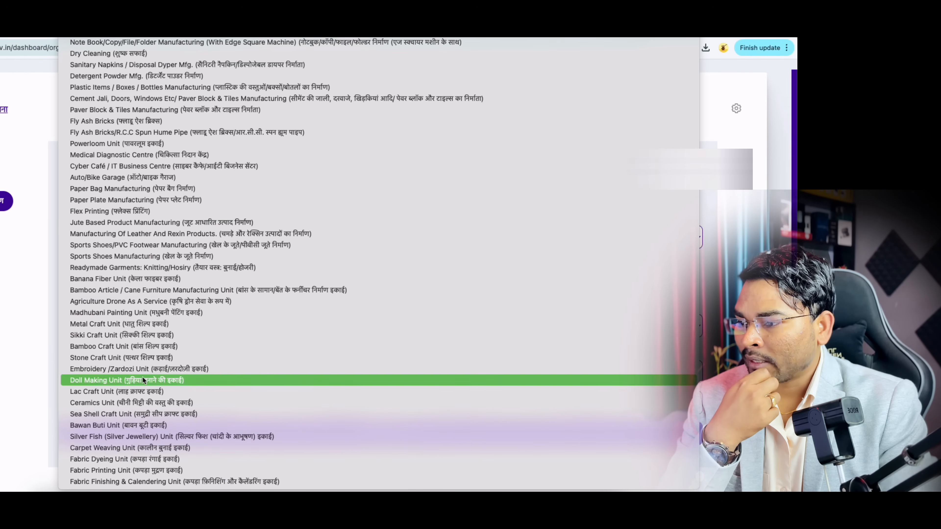
pyautogui.scroll(5, 158, 301)
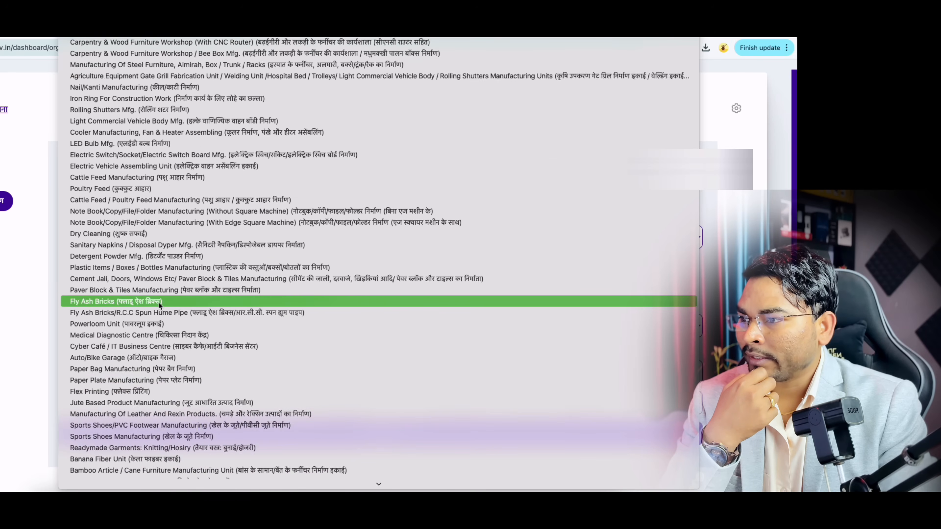
pyautogui.scroll(5, 159, 302)
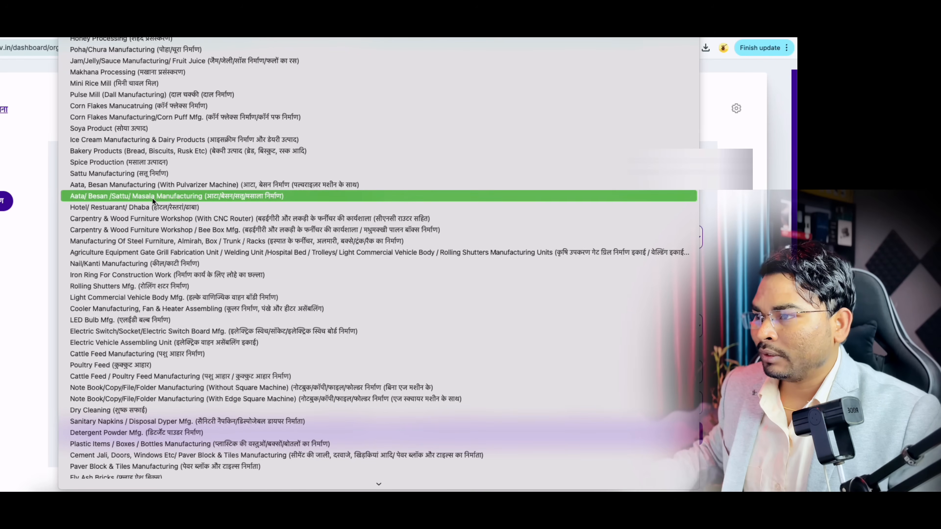
pyautogui.click(152, 198)
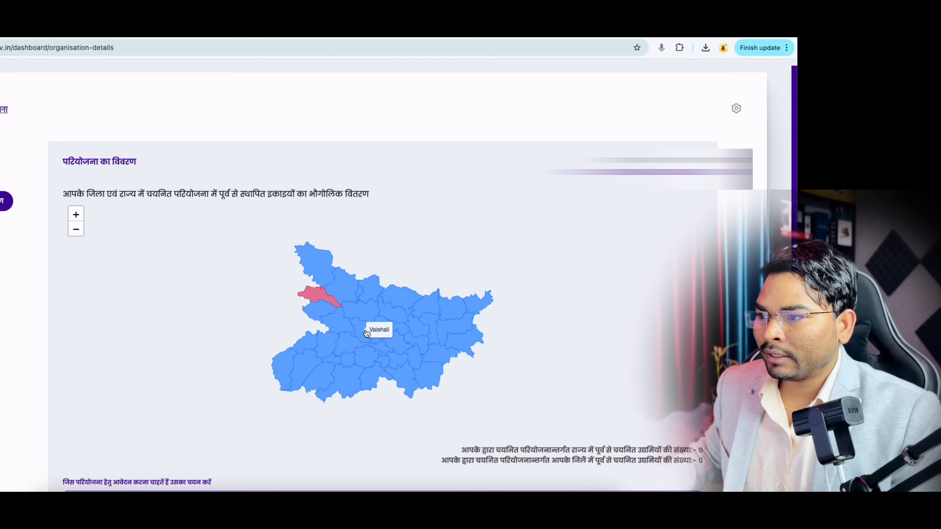
# Step: Zoom the Bihar map into Gopalganj district and highlight the sentence about existing units
pyautogui.scroll(-2, 344, 320)
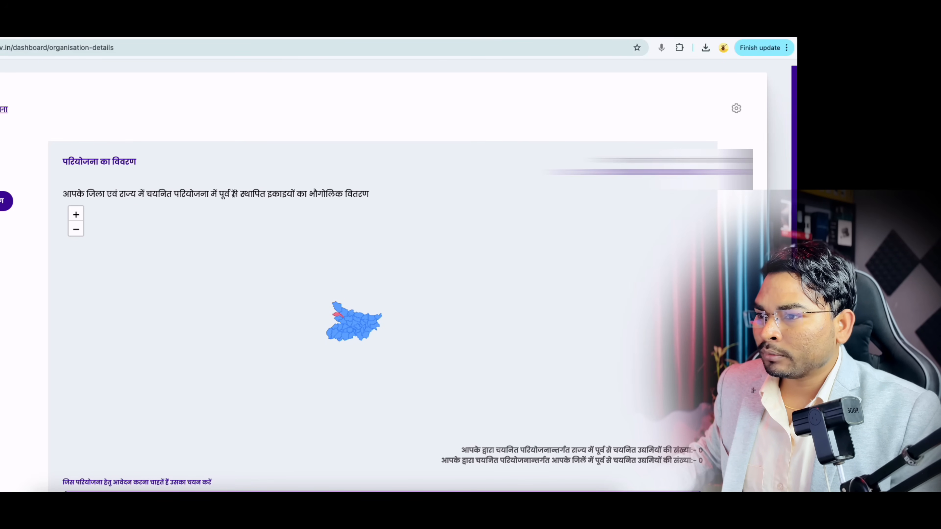
pyautogui.scroll(2, 358, 332)
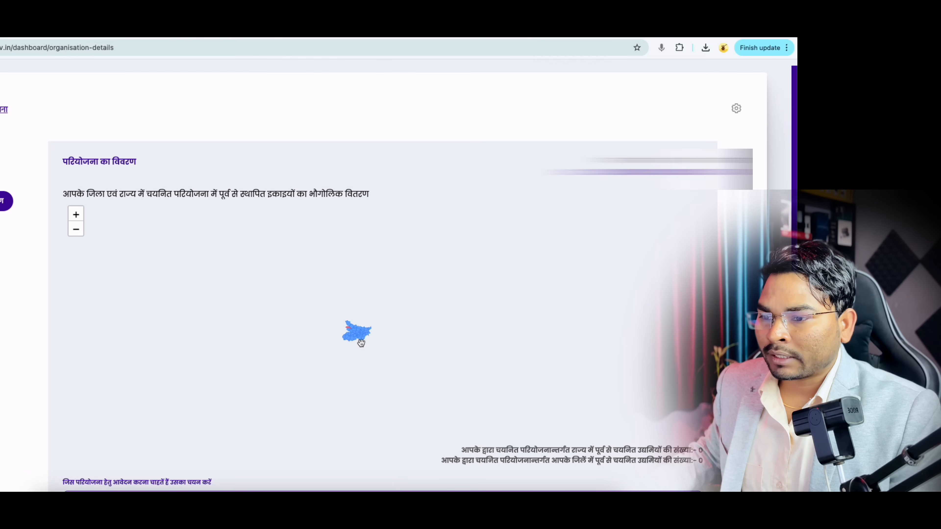
pyautogui.scroll(2, 362, 343)
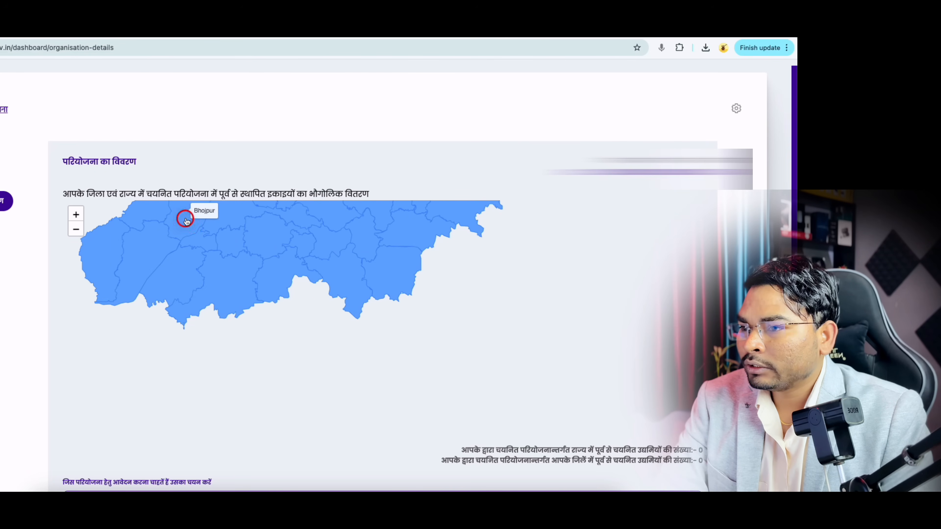
pyautogui.scroll(-2, 468, 358)
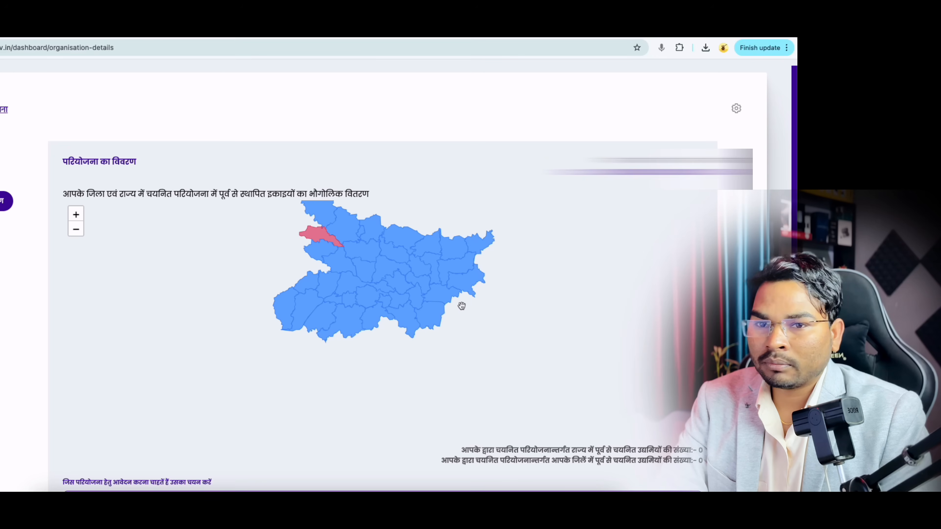
pyautogui.click(317, 237)
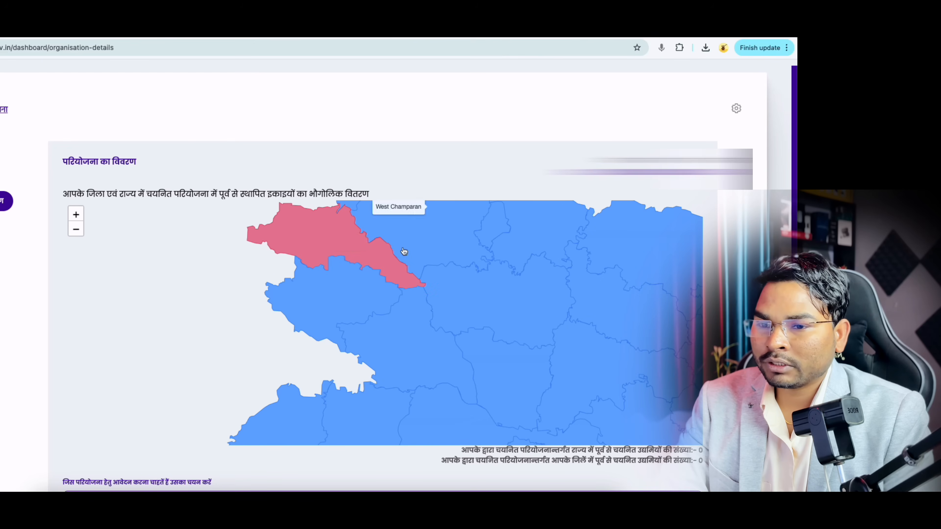
pyautogui.scroll(3, 329, 227)
pyautogui.scroll(-1, 328, 252)
pyautogui.scroll(-1, 516, 472)
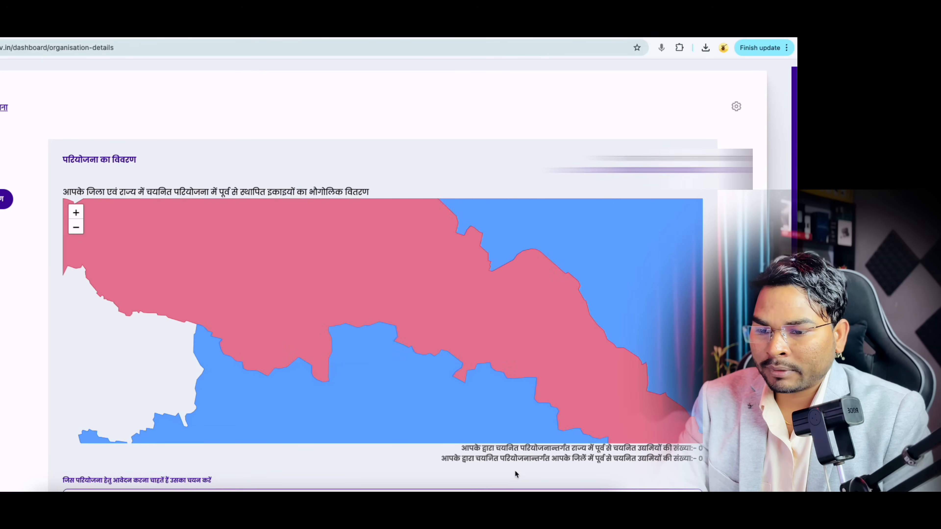
pyautogui.moveTo(462, 450); pyautogui.dragTo(703, 450)
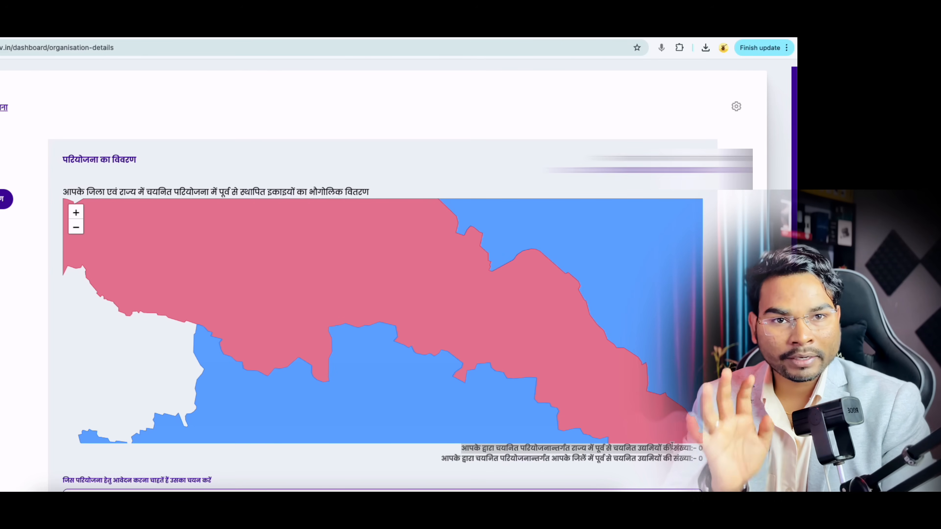
pyautogui.scroll(-5, 390, 438)
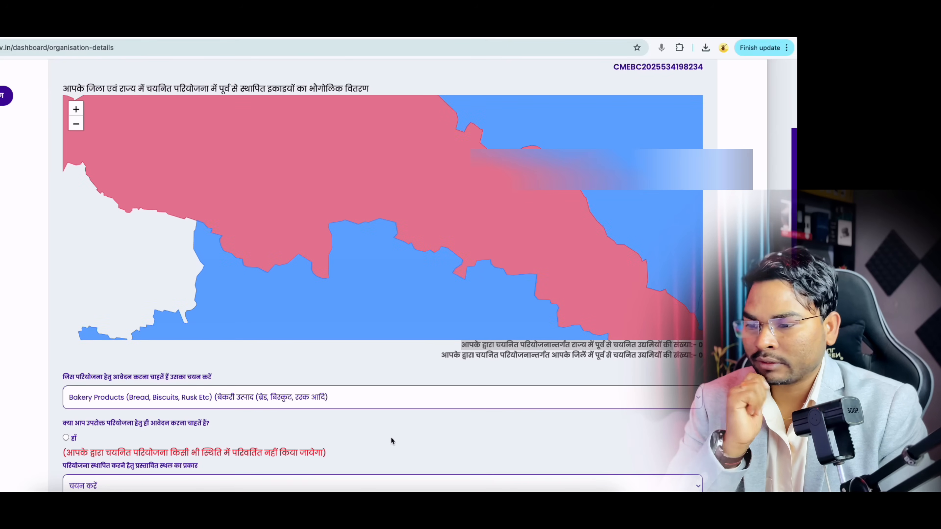
# Step: Set the project site type to स्वयं का स्थान (own premises)
pyautogui.scroll(-1, 384, 440)
pyautogui.scroll(-1, 306, 302)
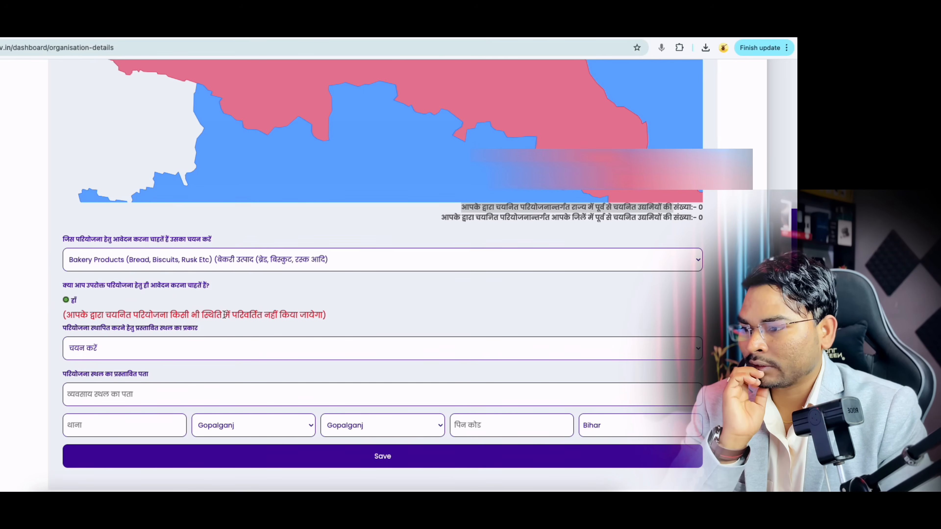
pyautogui.scroll(-1, 168, 347)
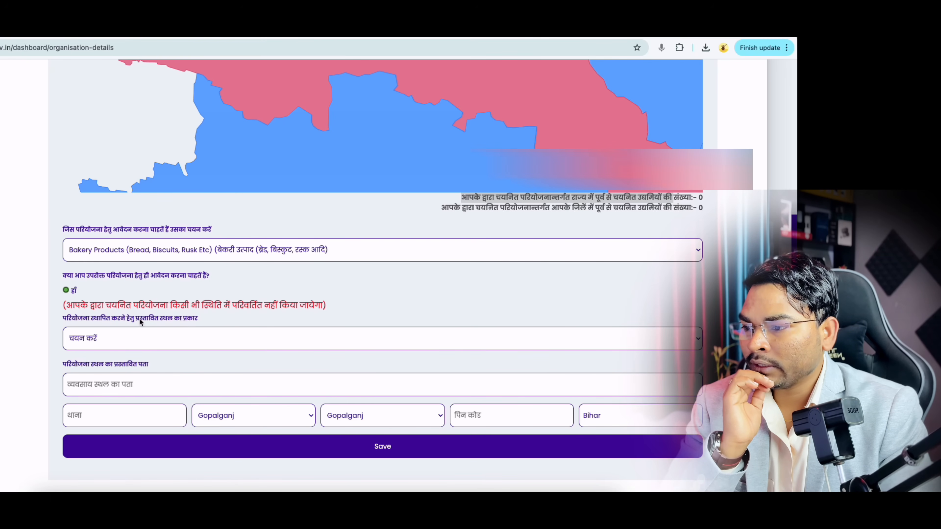
pyautogui.click(160, 341)
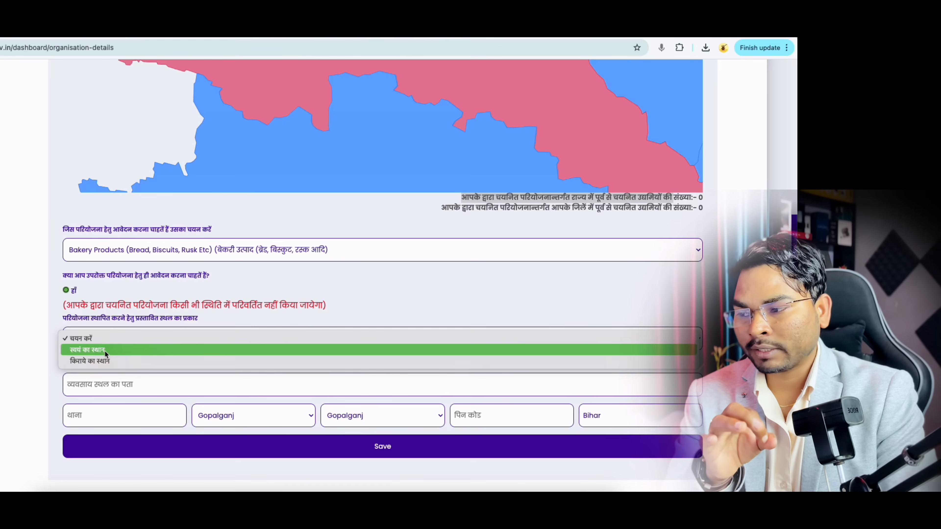
pyautogui.click(104, 351)
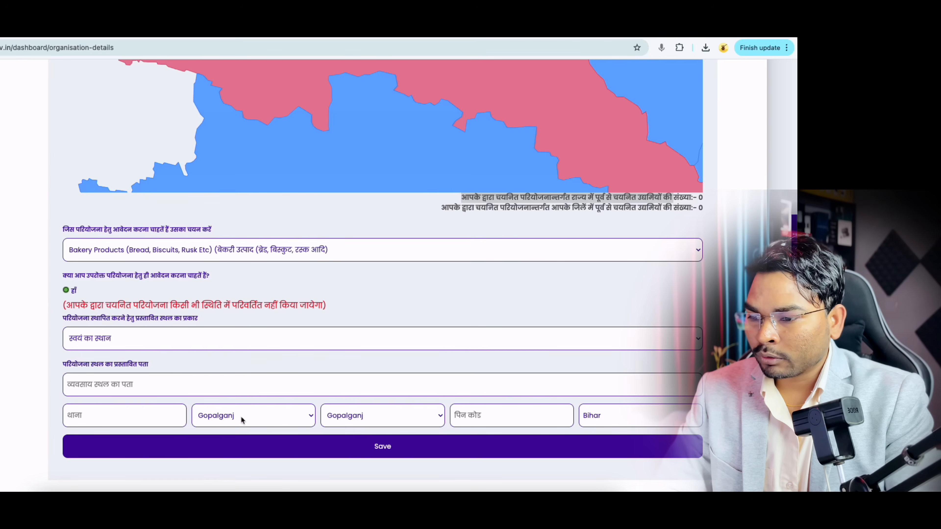
# Step: Choose Baraulli as the Gopalganj block and save the project site details
pyautogui.click(358, 421)
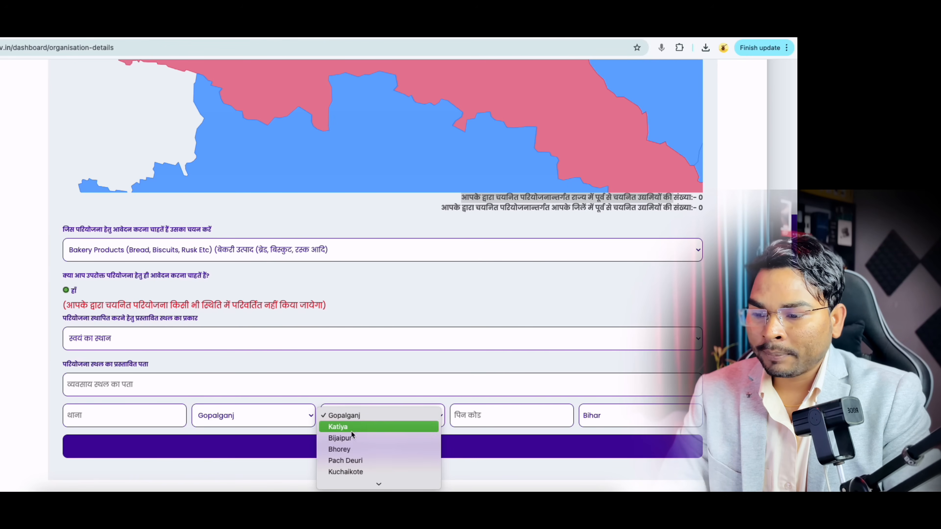
pyautogui.scroll(-5, 351, 432)
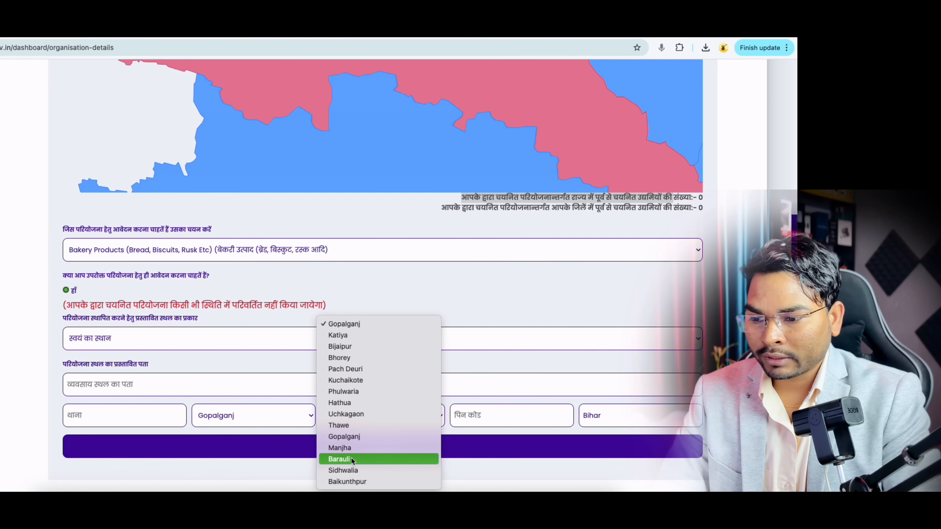
pyautogui.click(351, 459)
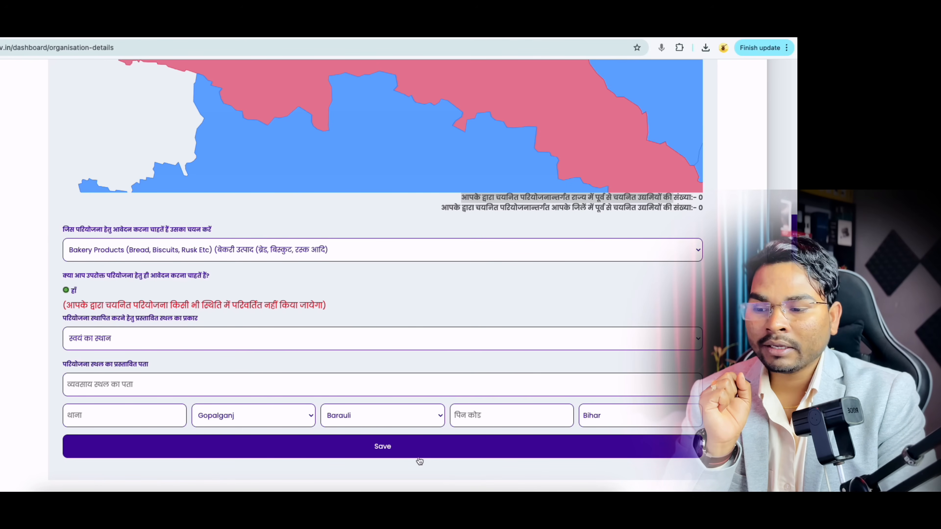
pyautogui.click(402, 448)
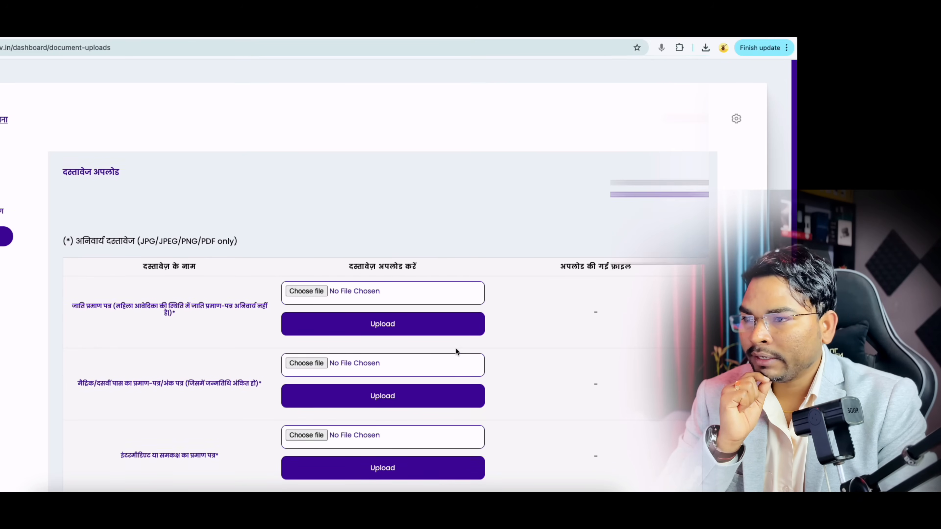
pyautogui.scroll(-6, 456, 350)
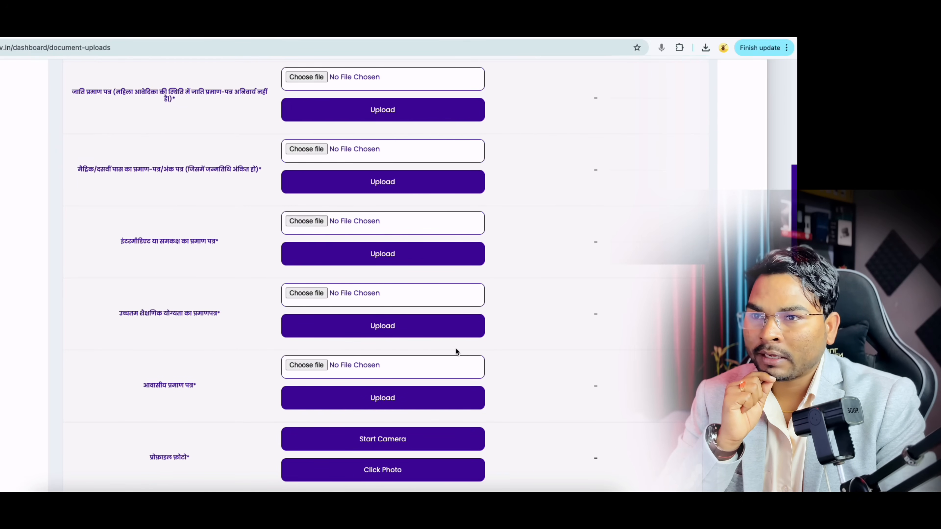
pyautogui.scroll(2, 456, 351)
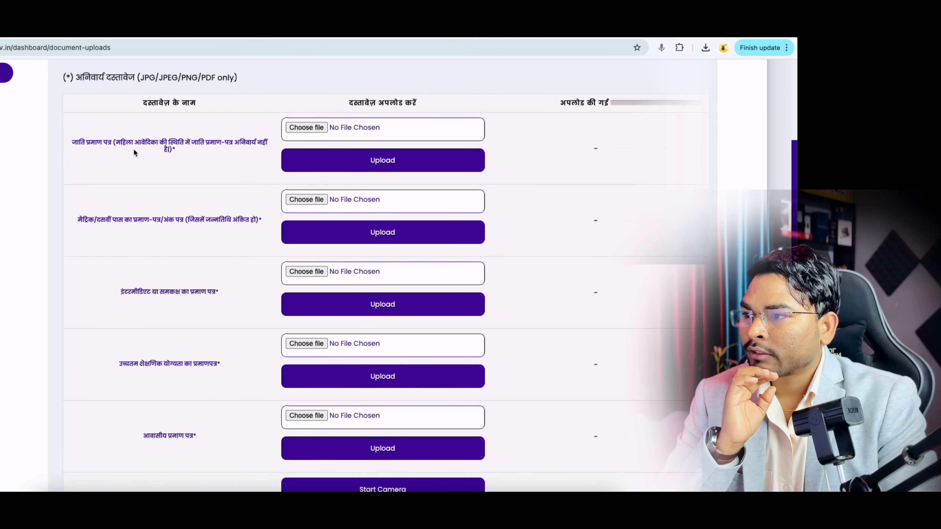
pyautogui.moveTo(73, 142); pyautogui.dragTo(103, 143)
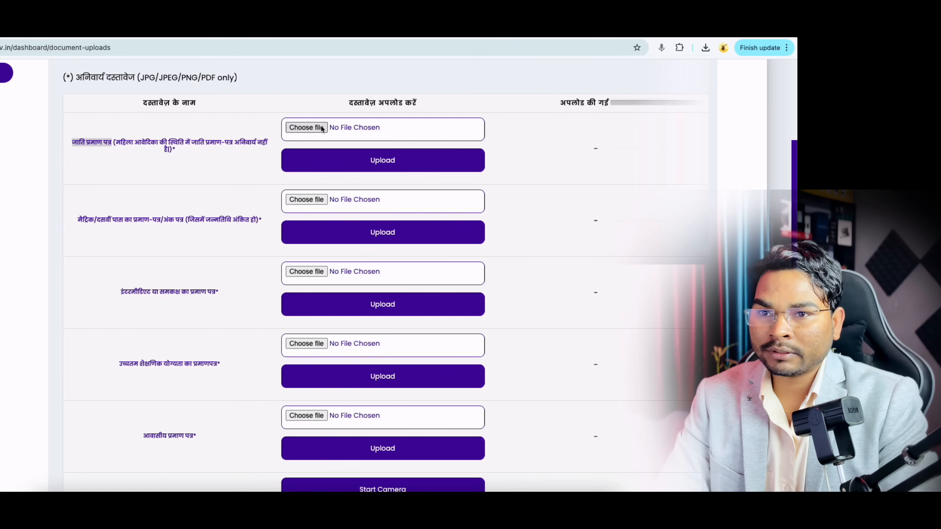
pyautogui.scroll(2, 317, 175)
pyautogui.moveTo(201, 136); pyautogui.dragTo(222, 135)
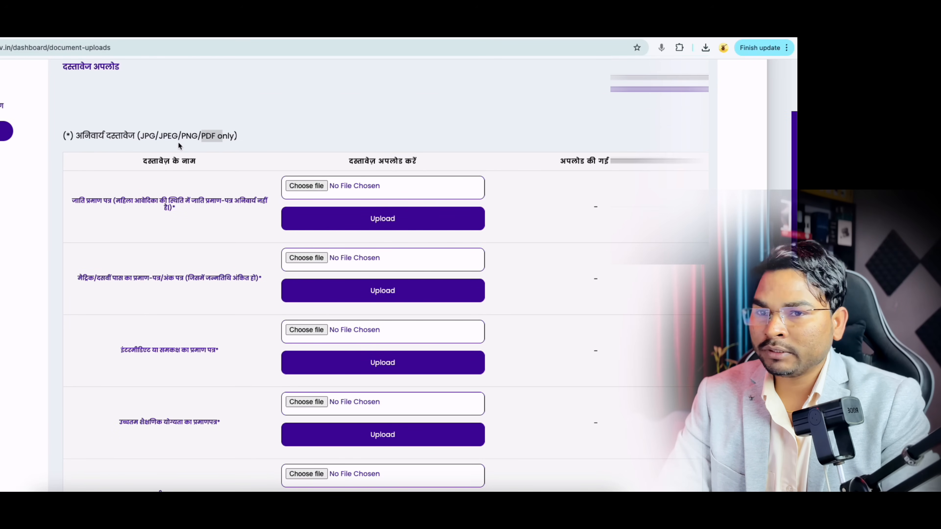
pyautogui.click(310, 186)
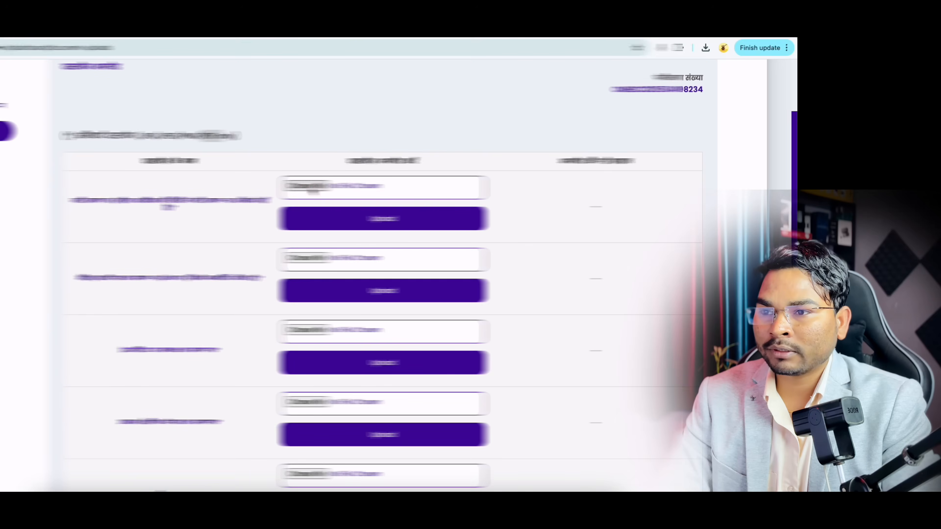
pyautogui.click(657, 468)
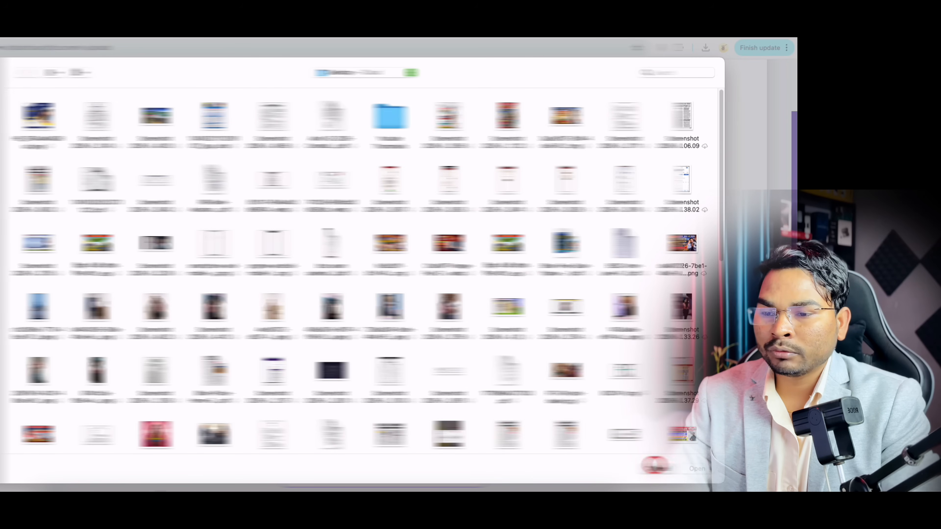
pyautogui.scroll(-1, 402, 270)
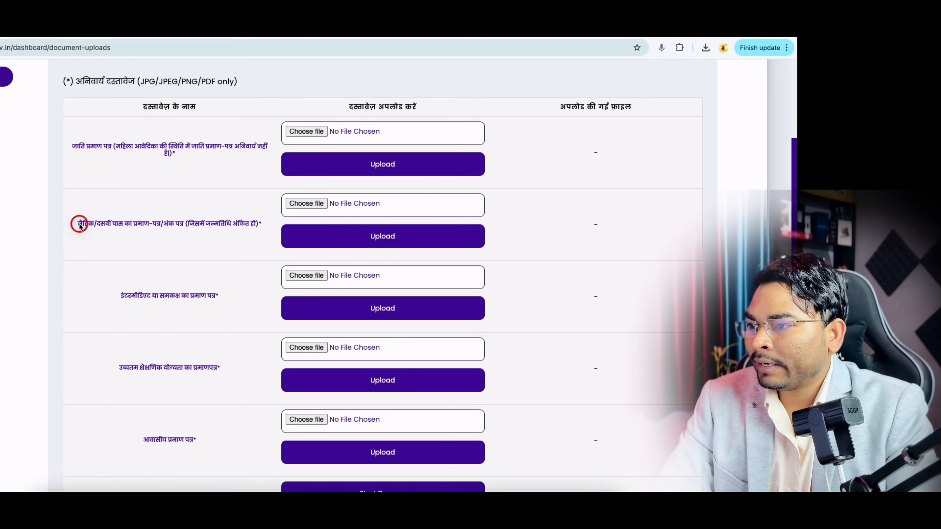
pyautogui.moveTo(77, 223); pyautogui.dragTo(180, 224)
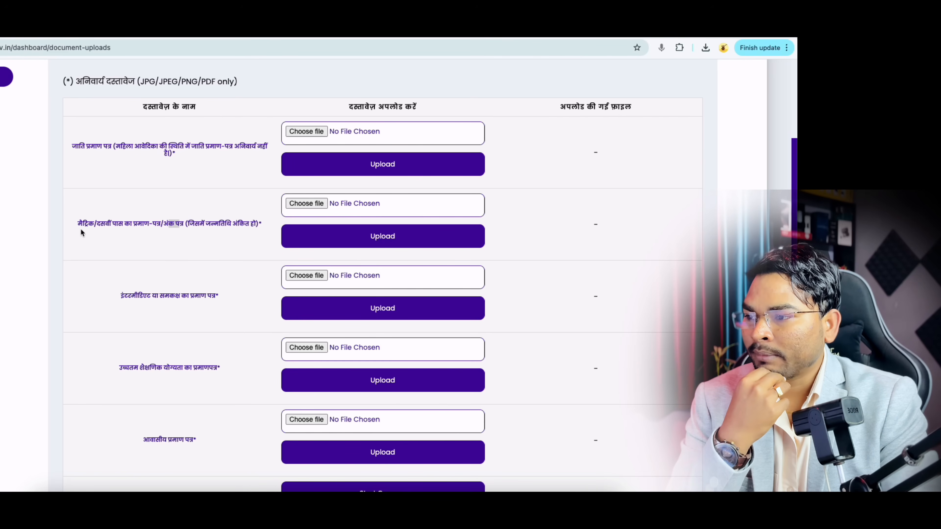
pyautogui.scroll(-1, 115, 289)
pyautogui.moveTo(117, 291); pyautogui.dragTo(211, 293)
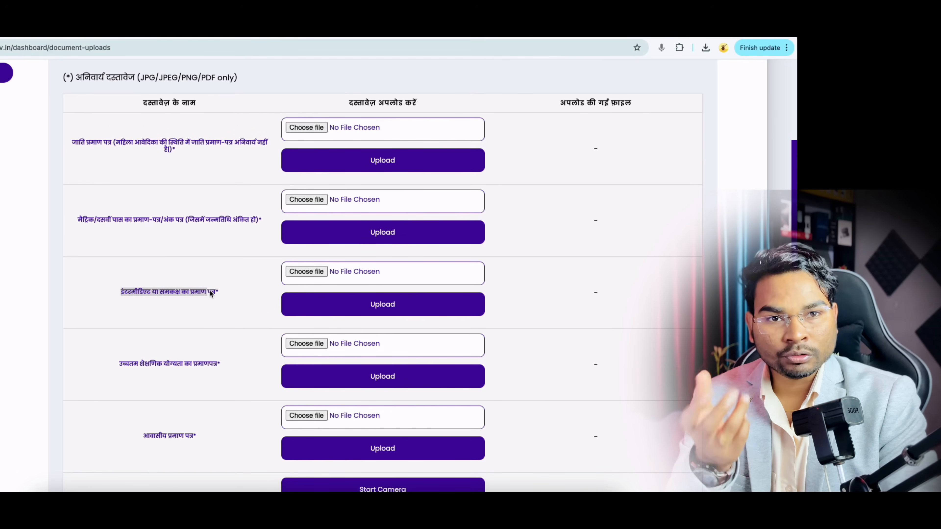
pyautogui.scroll(-1, 210, 290)
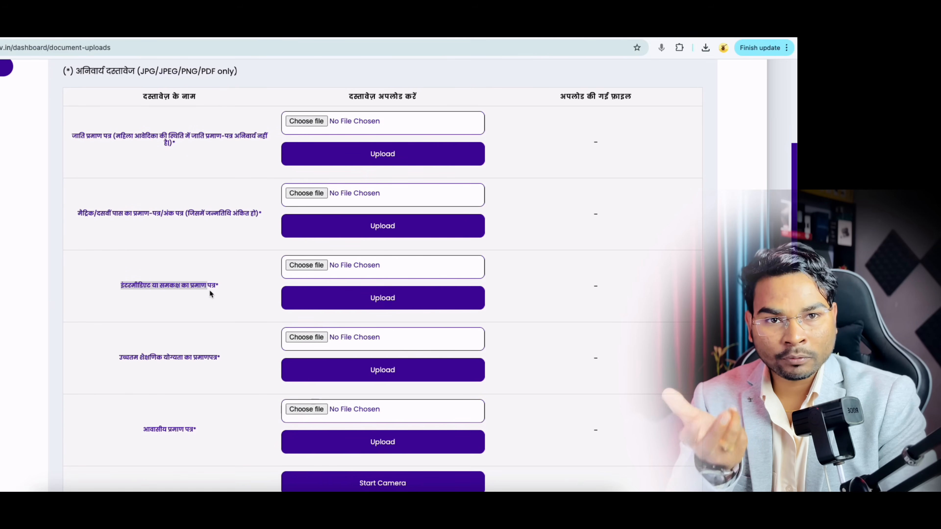
pyautogui.scroll(-5, 210, 290)
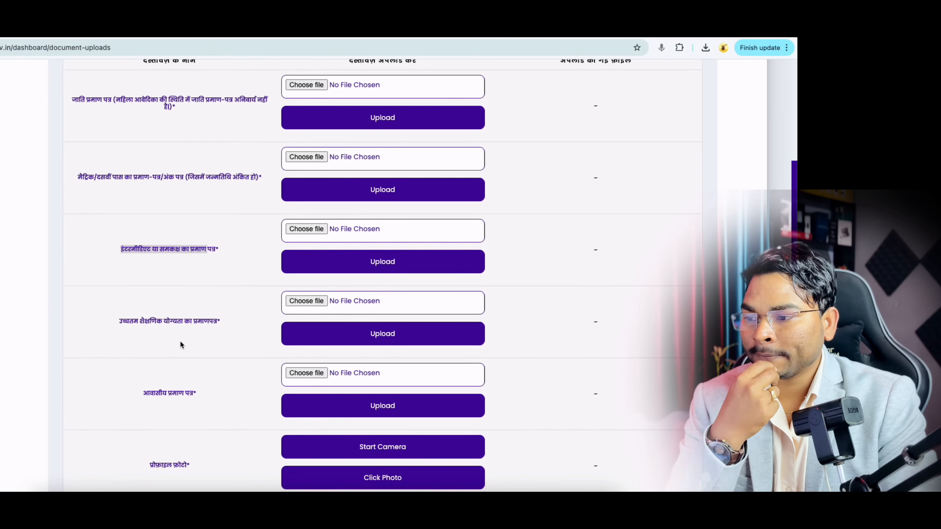
pyautogui.moveTo(118, 324); pyautogui.dragTo(128, 324)
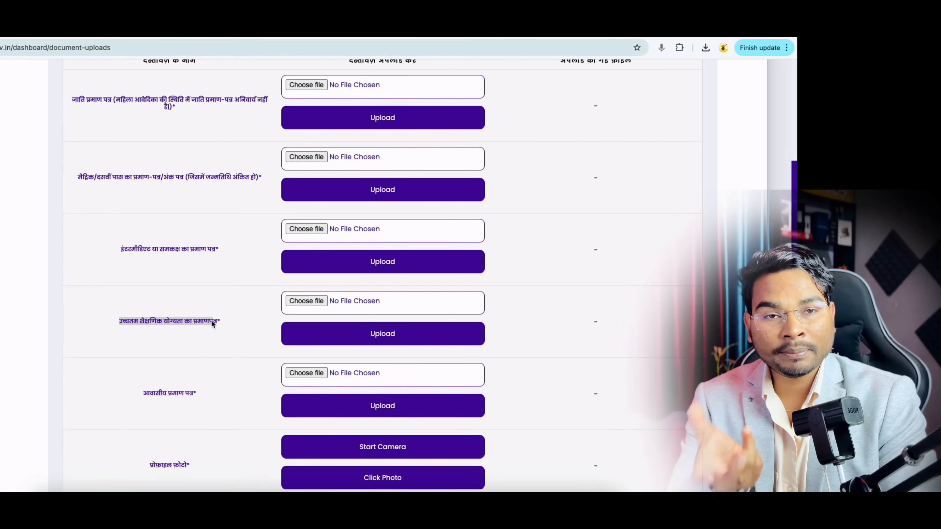
pyautogui.scroll(-5, 212, 321)
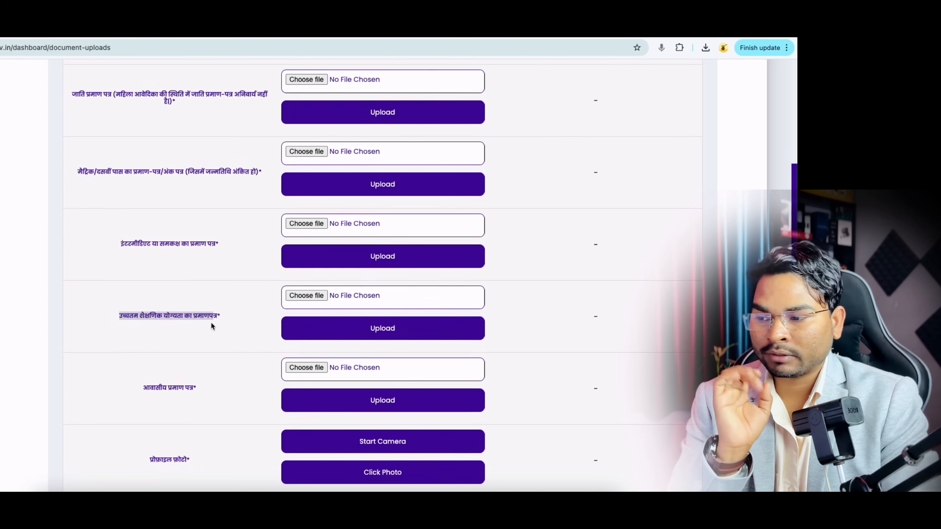
pyautogui.moveTo(144, 348); pyautogui.dragTo(187, 350)
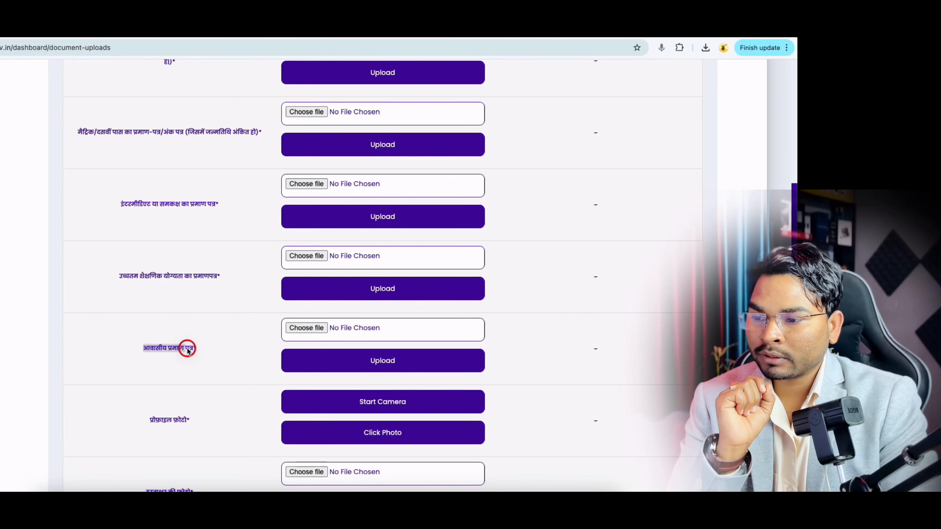
pyautogui.scroll(-3, 201, 360)
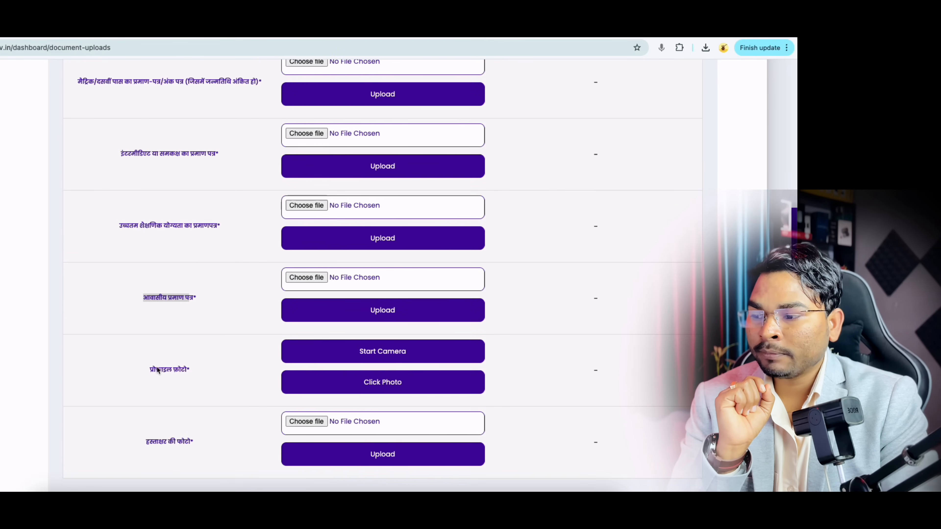
# Step: Start the webcam, allow Chrome camera access, and capture the profile photo with Click Photo
pyautogui.click(396, 354)
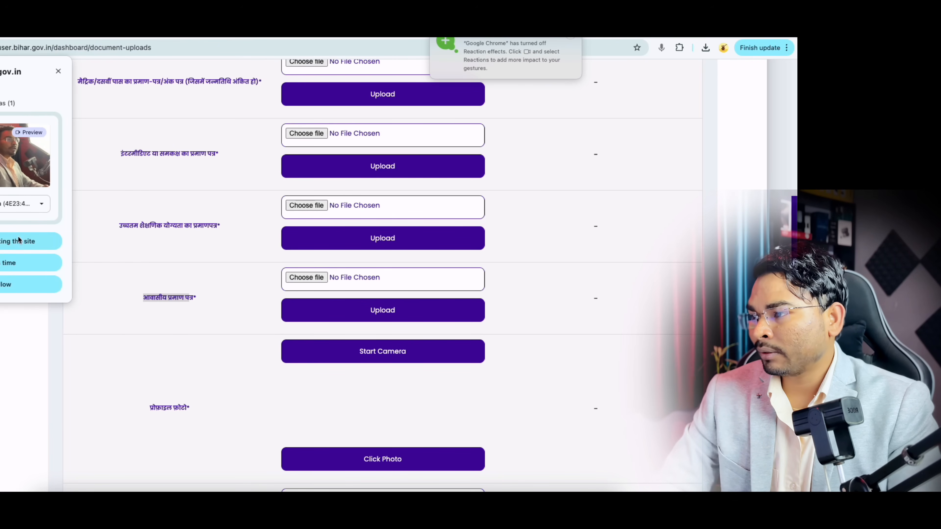
pyautogui.click(8, 262)
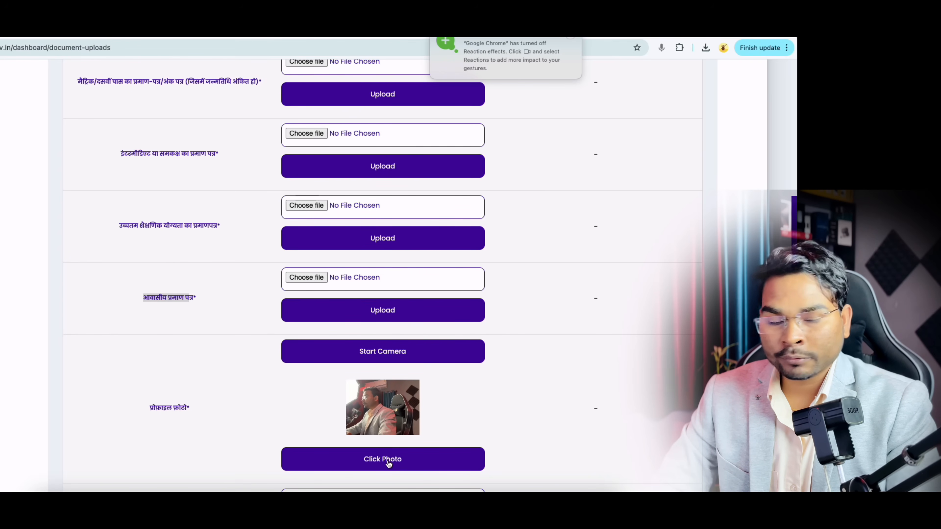
pyautogui.scroll(-2, 387, 463)
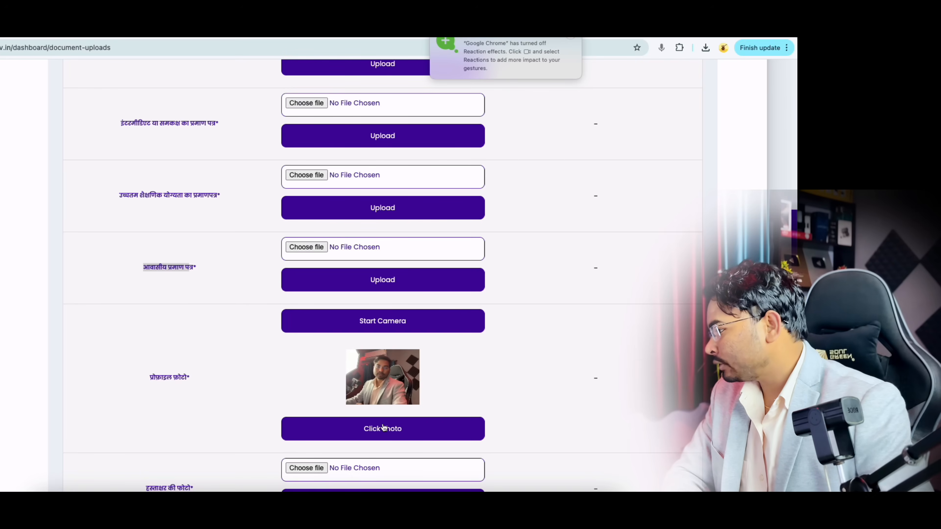
pyautogui.click(384, 427)
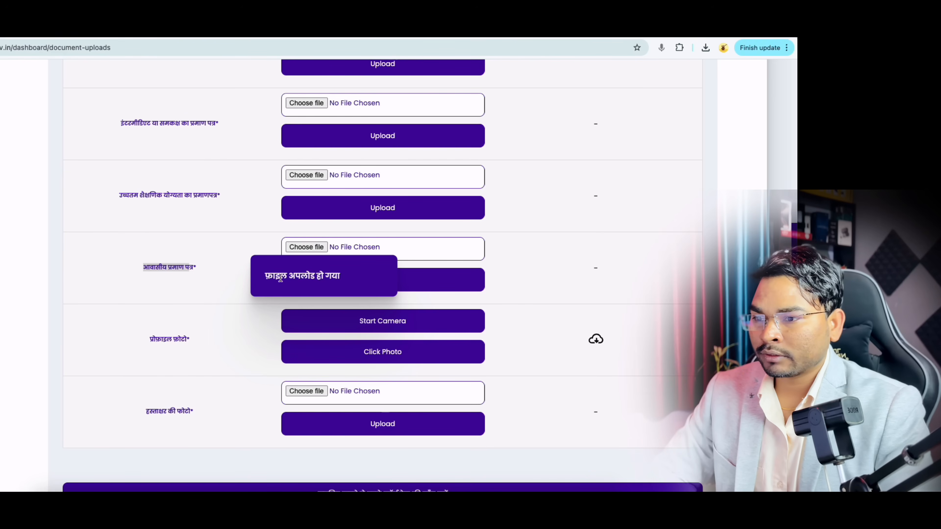
pyautogui.scroll(-3, 449, 362)
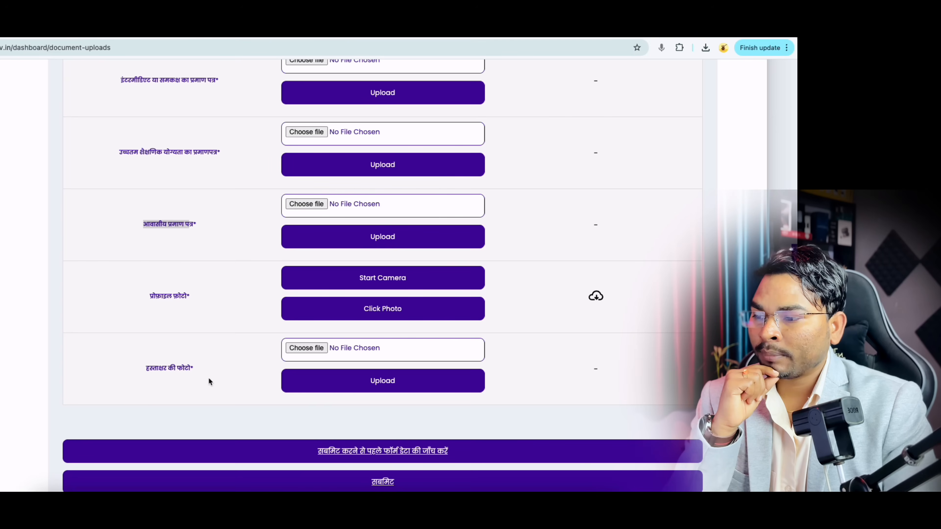
pyautogui.moveTo(142, 369); pyautogui.dragTo(194, 370)
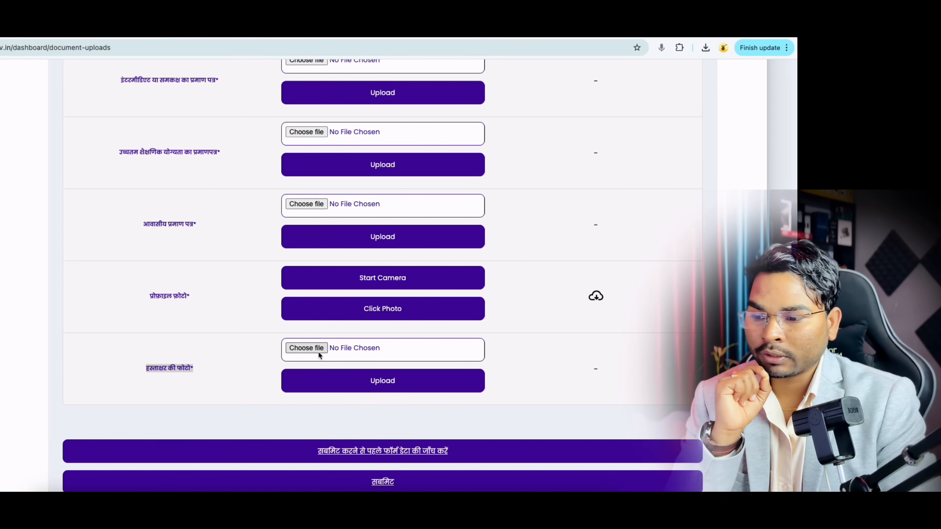
pyautogui.scroll(-3, 318, 371)
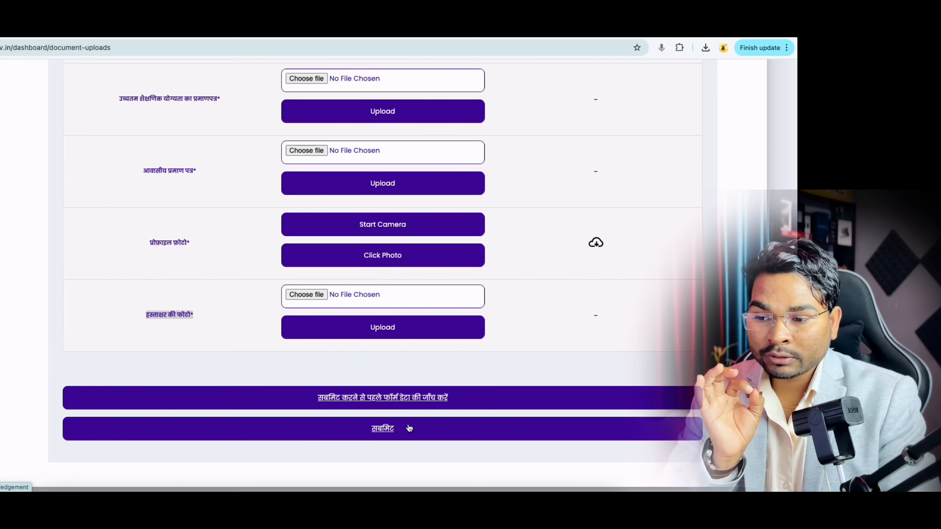
pyautogui.scroll(-1, 398, 432)
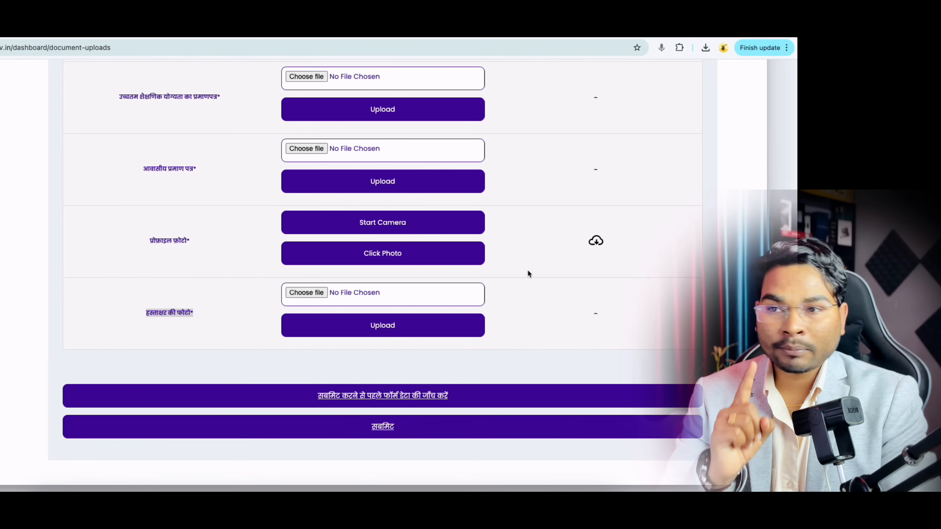
pyautogui.scroll(6, 525, 272)
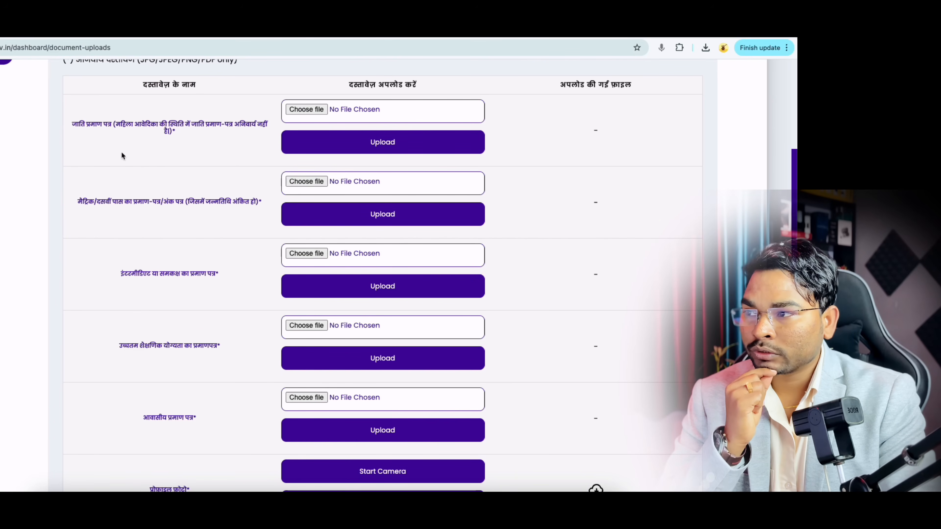
pyautogui.moveTo(74, 124); pyautogui.dragTo(110, 125)
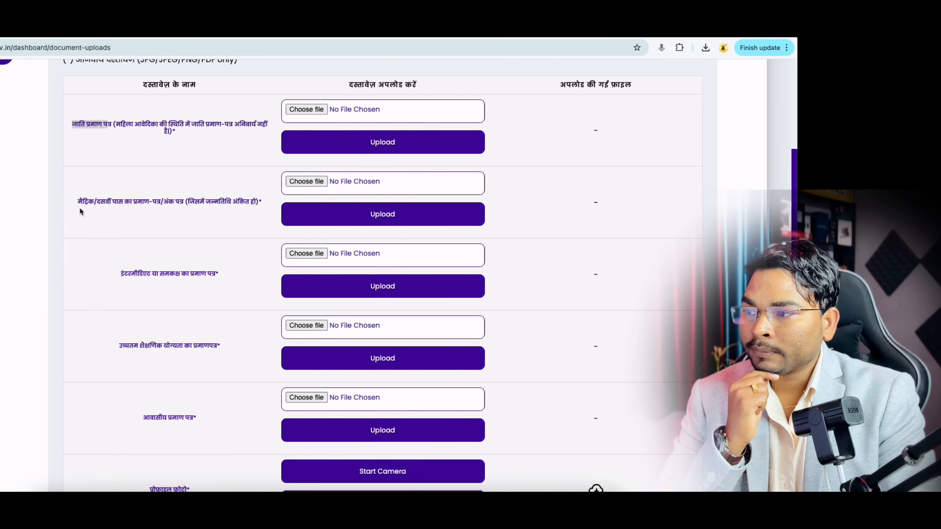
pyautogui.moveTo(77, 203); pyautogui.dragTo(129, 202)
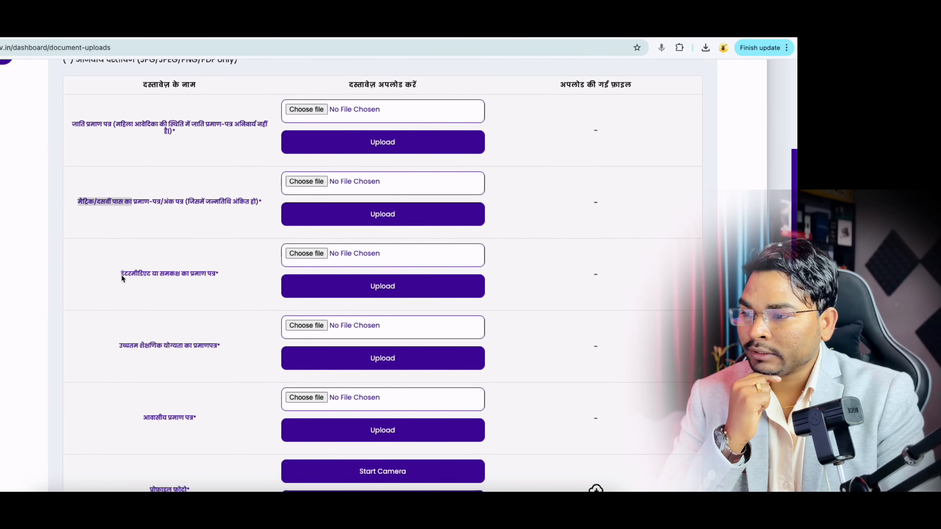
pyautogui.moveTo(121, 274); pyautogui.dragTo(178, 280)
pyautogui.scroll(-1, 179, 283)
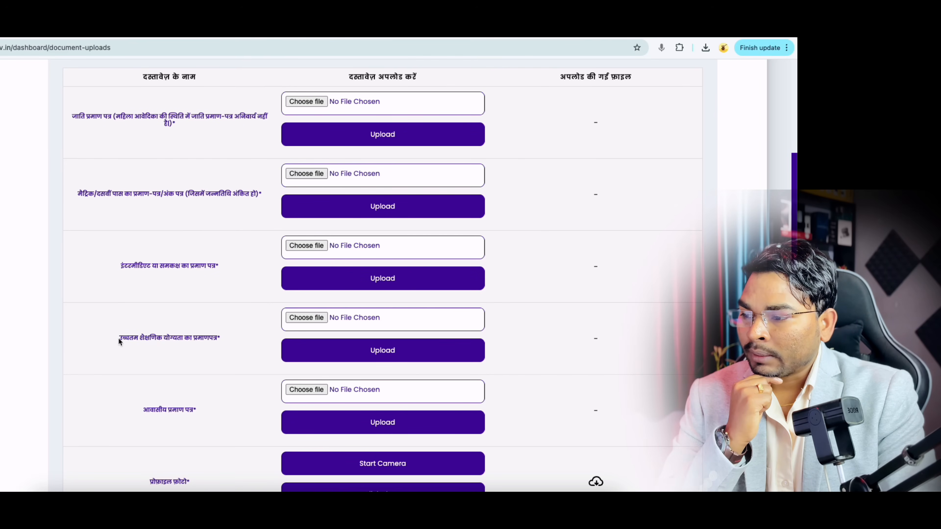
pyautogui.moveTo(119, 338); pyautogui.dragTo(189, 365)
pyautogui.scroll(-2, 173, 344)
pyautogui.click(187, 368)
pyautogui.scroll(-2, 187, 369)
pyautogui.scroll(-5, 186, 368)
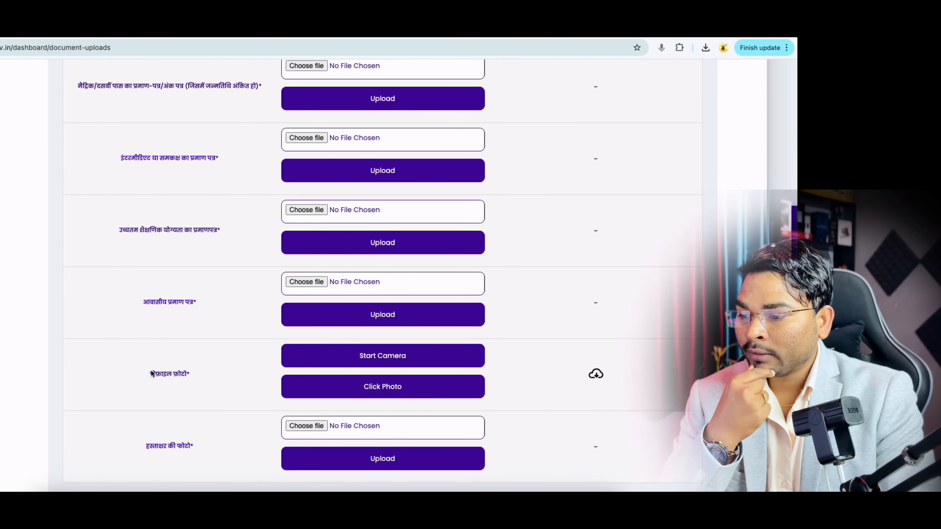
pyautogui.moveTo(146, 338); pyautogui.dragTo(198, 342)
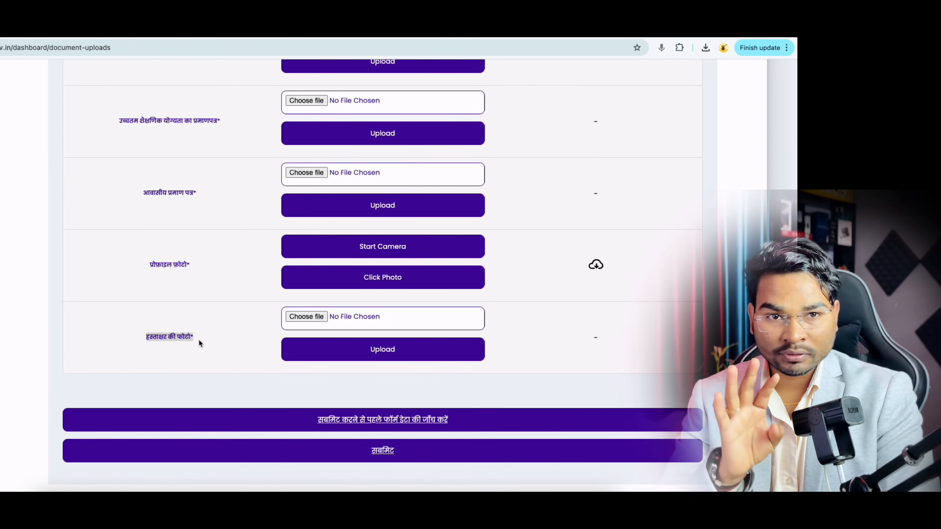